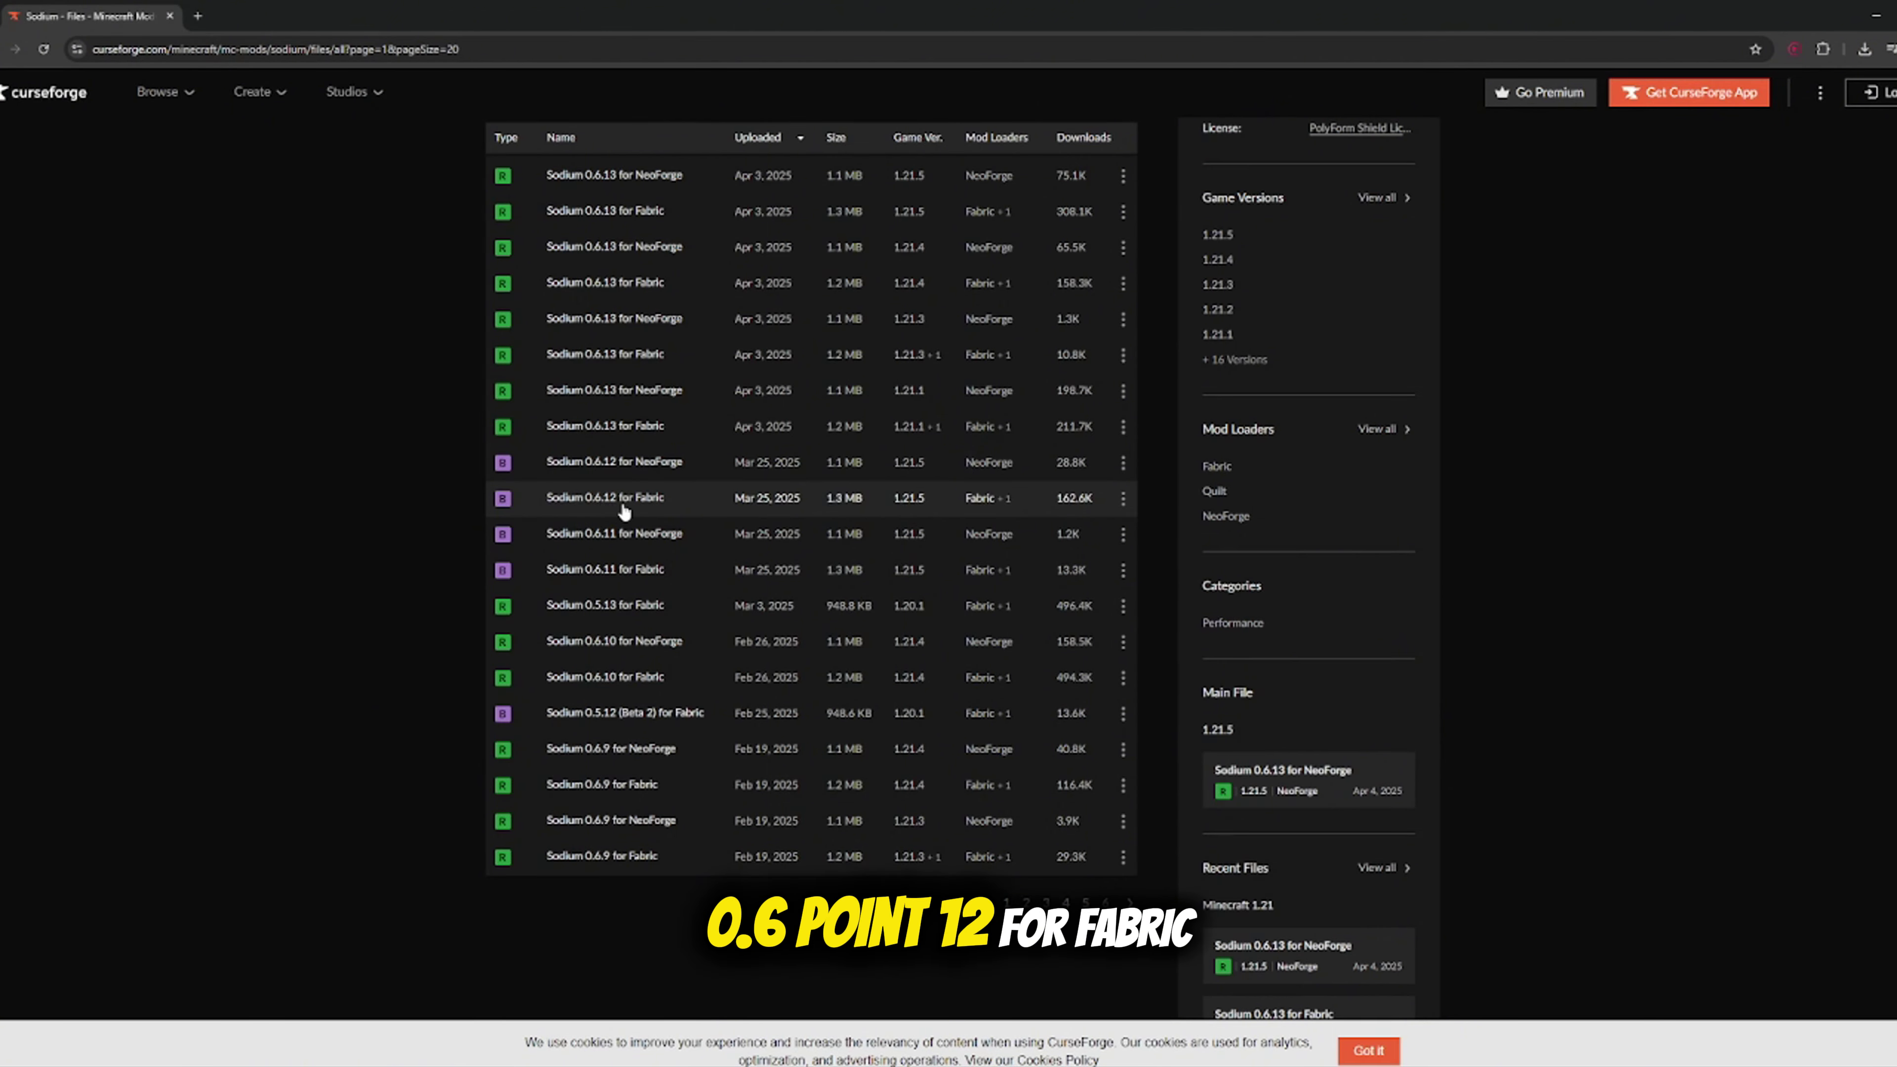
Download the Sodium 0.6.12 for Fabric file for game version 1.21.5 and return to the file list.
click(1122, 500)
click(1180, 567)
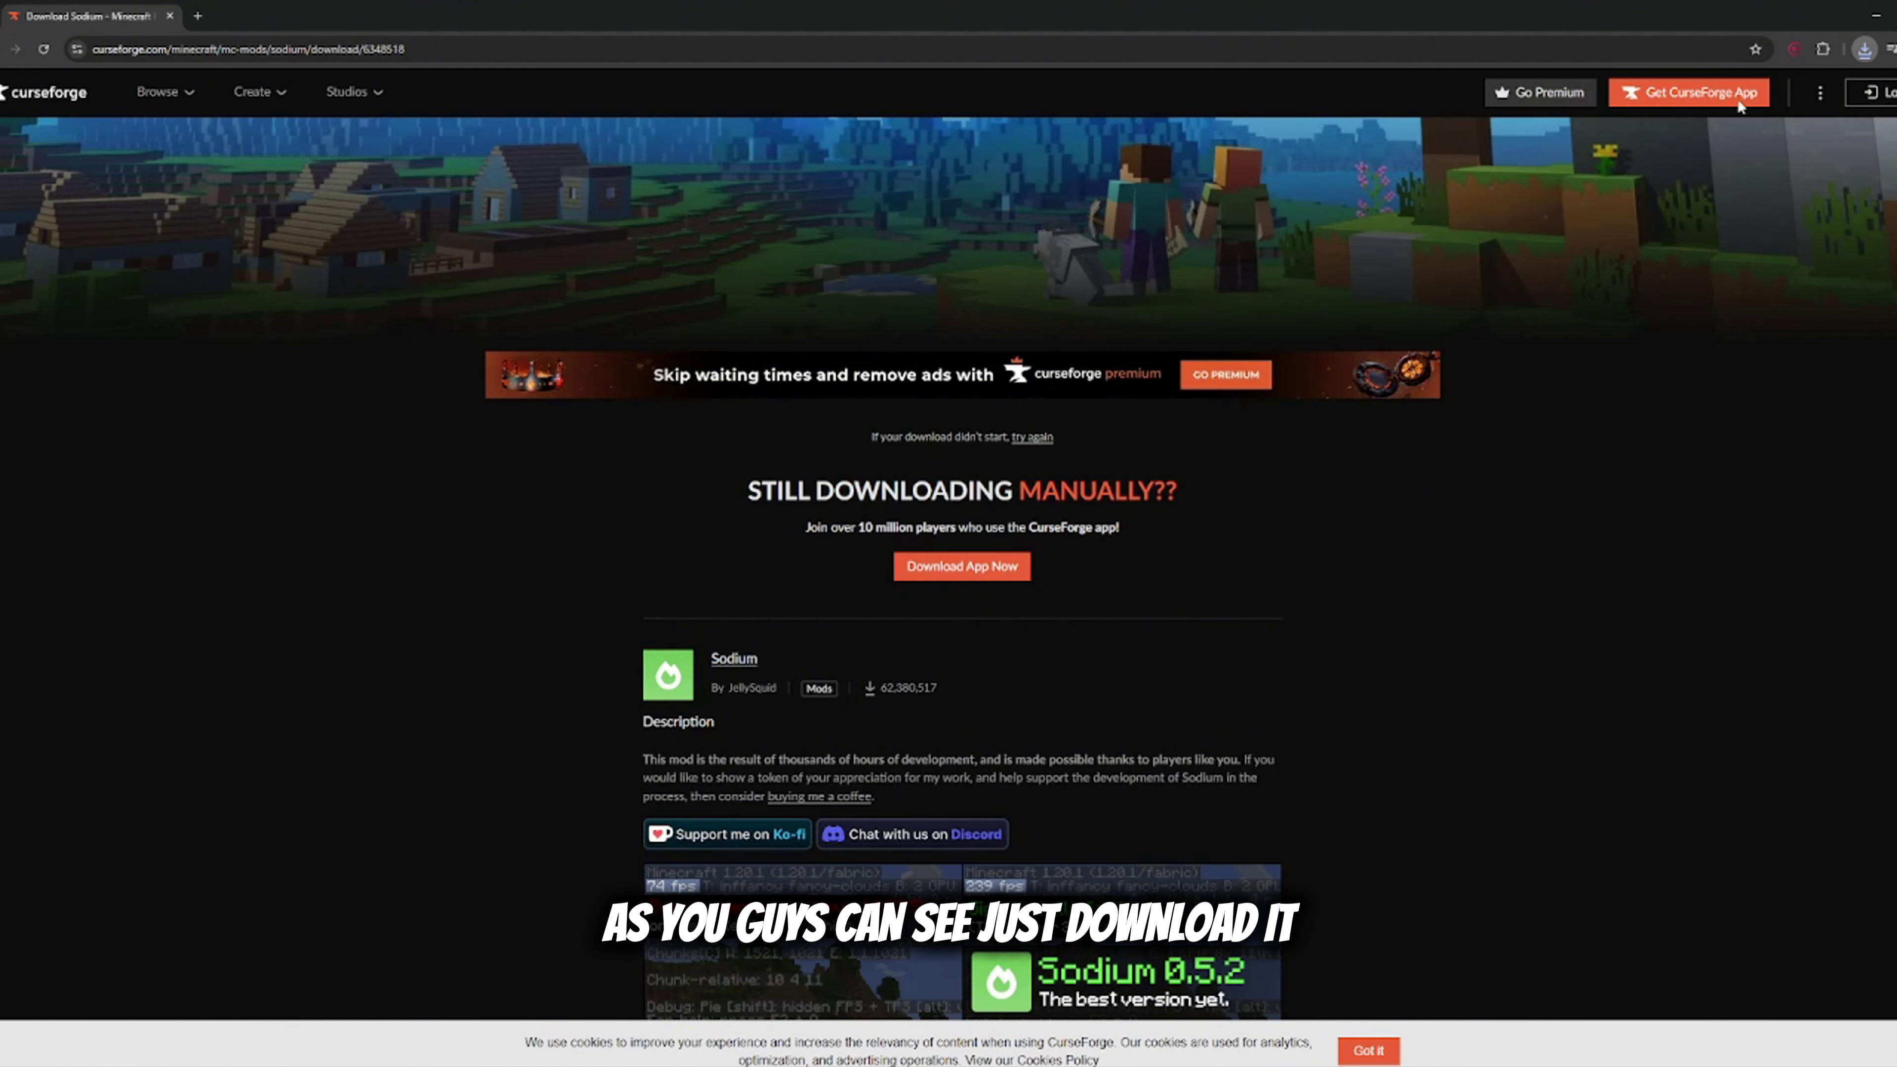
key(alt+Left)
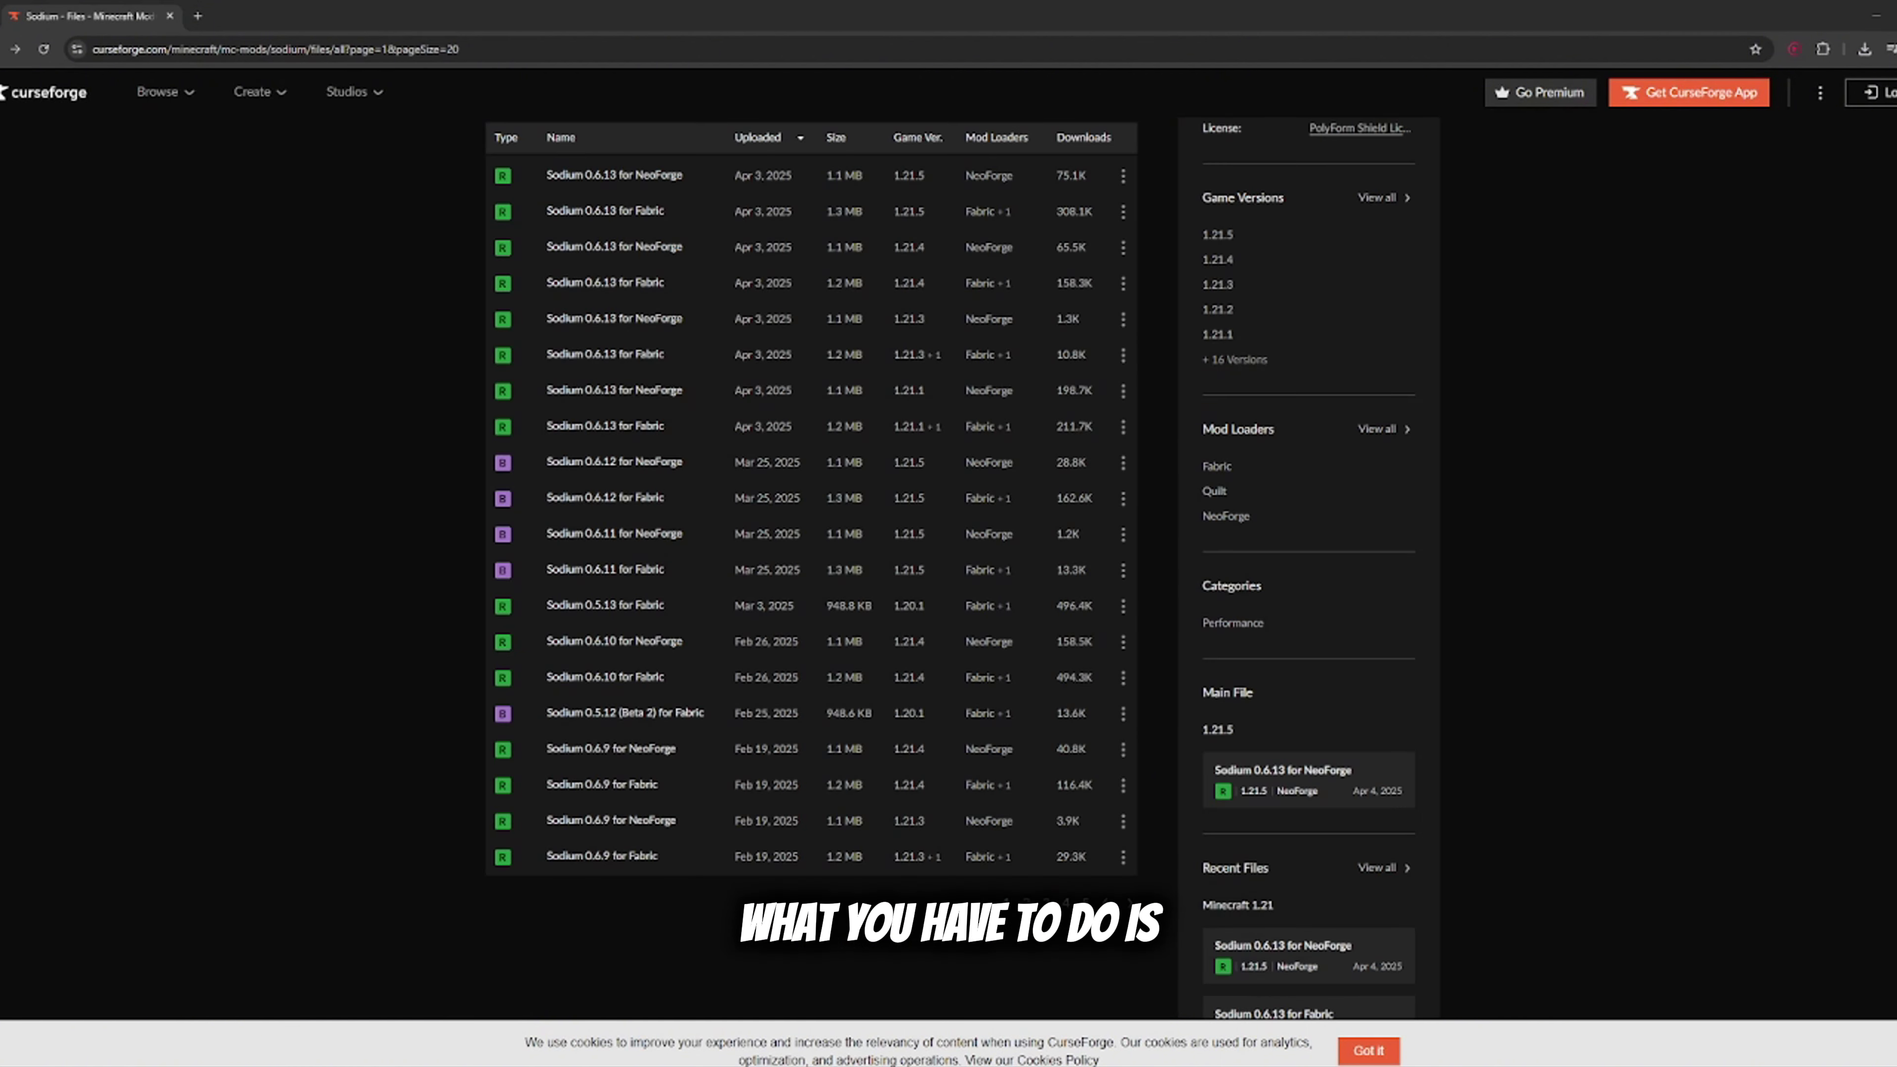
Go back to the Minecraft mod search, search for "iris shaders" and open the Iris Shaders project.
key(alt+Left)
key(alt+Left)
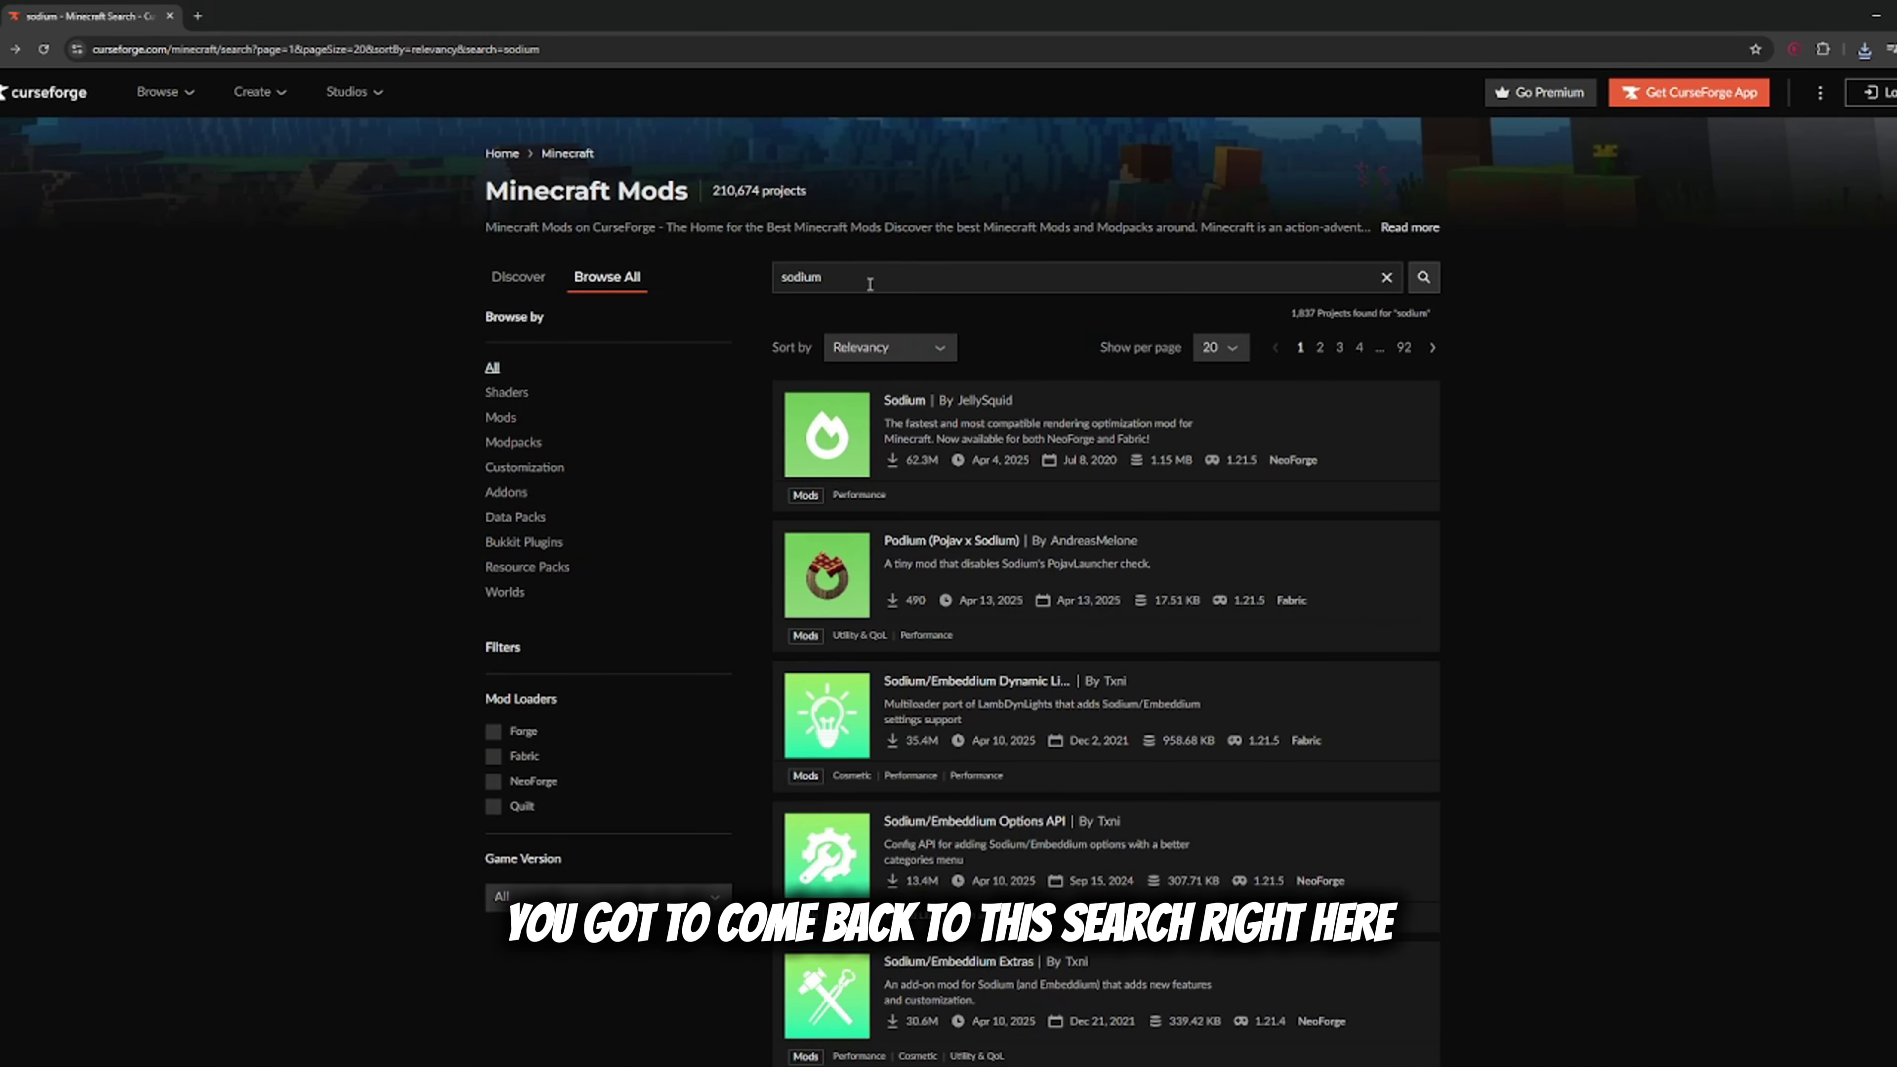
click(829, 279)
double_click(881, 277)
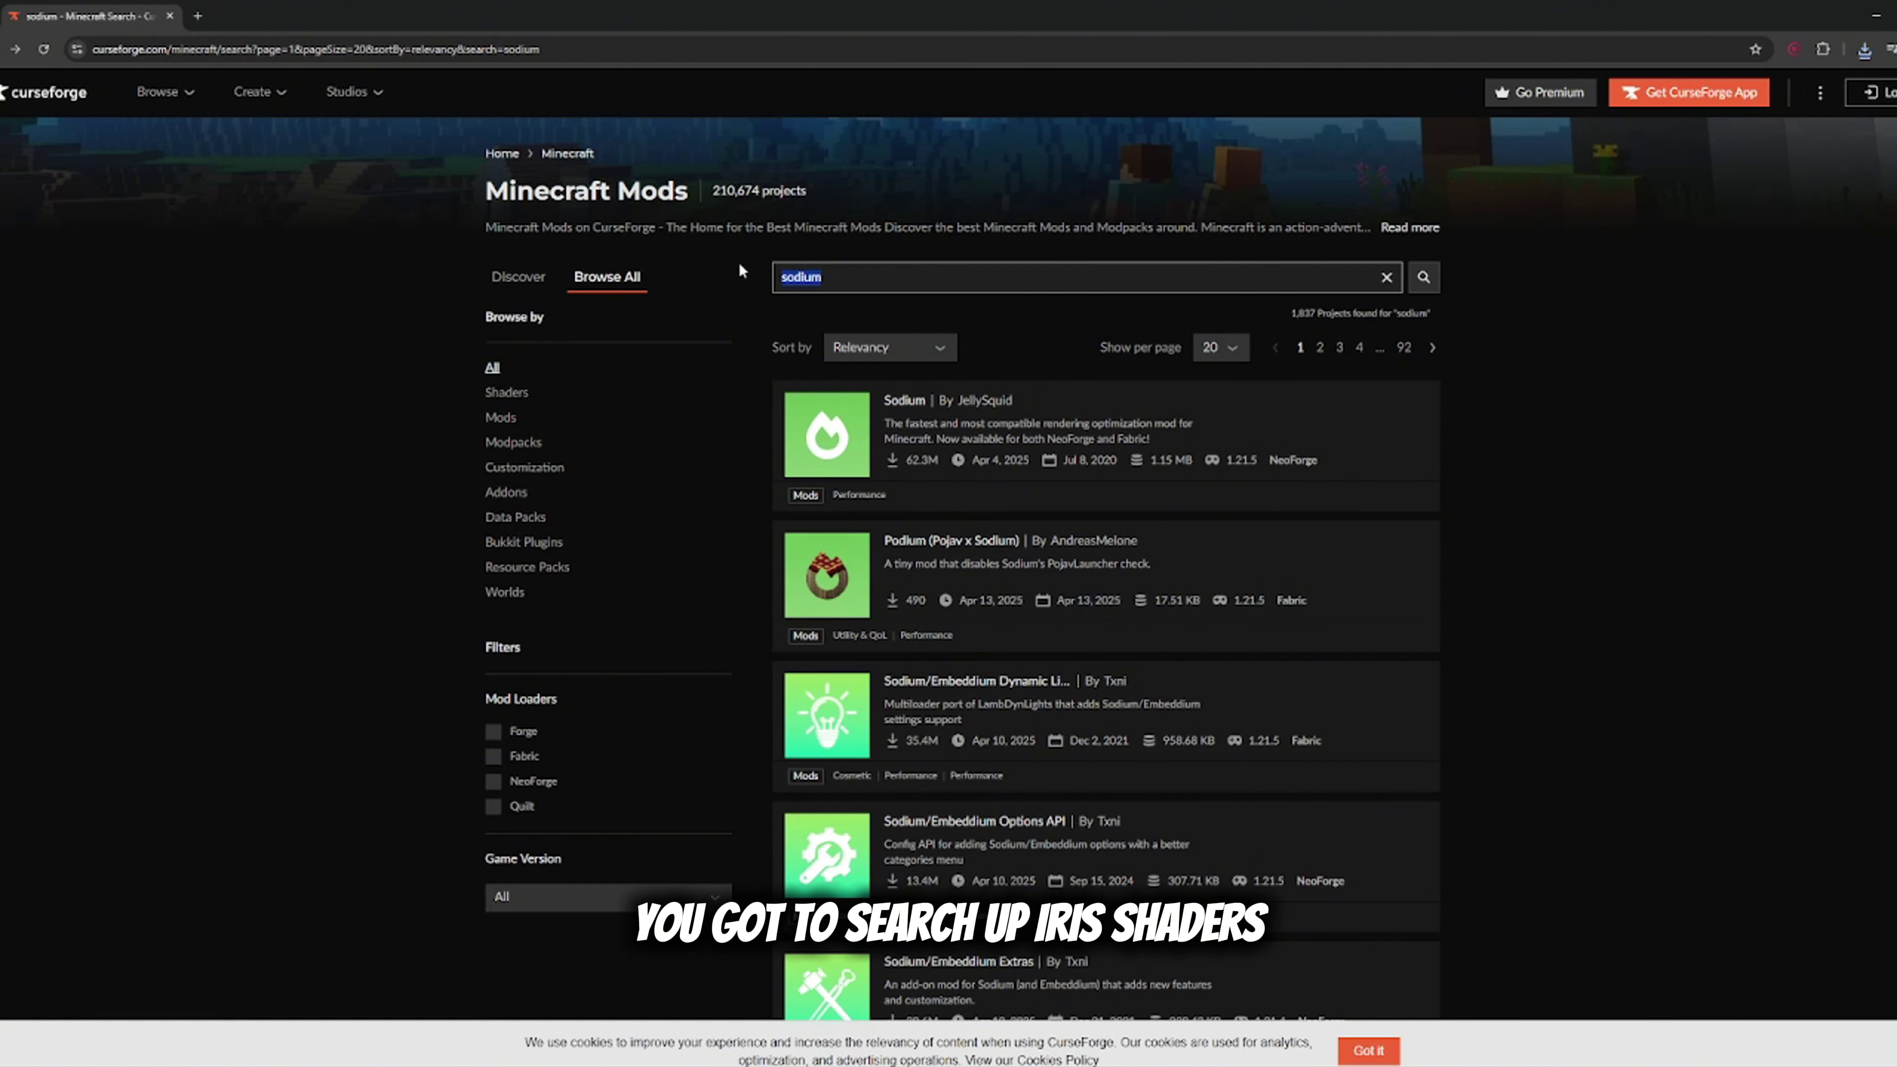
text(iris shad)
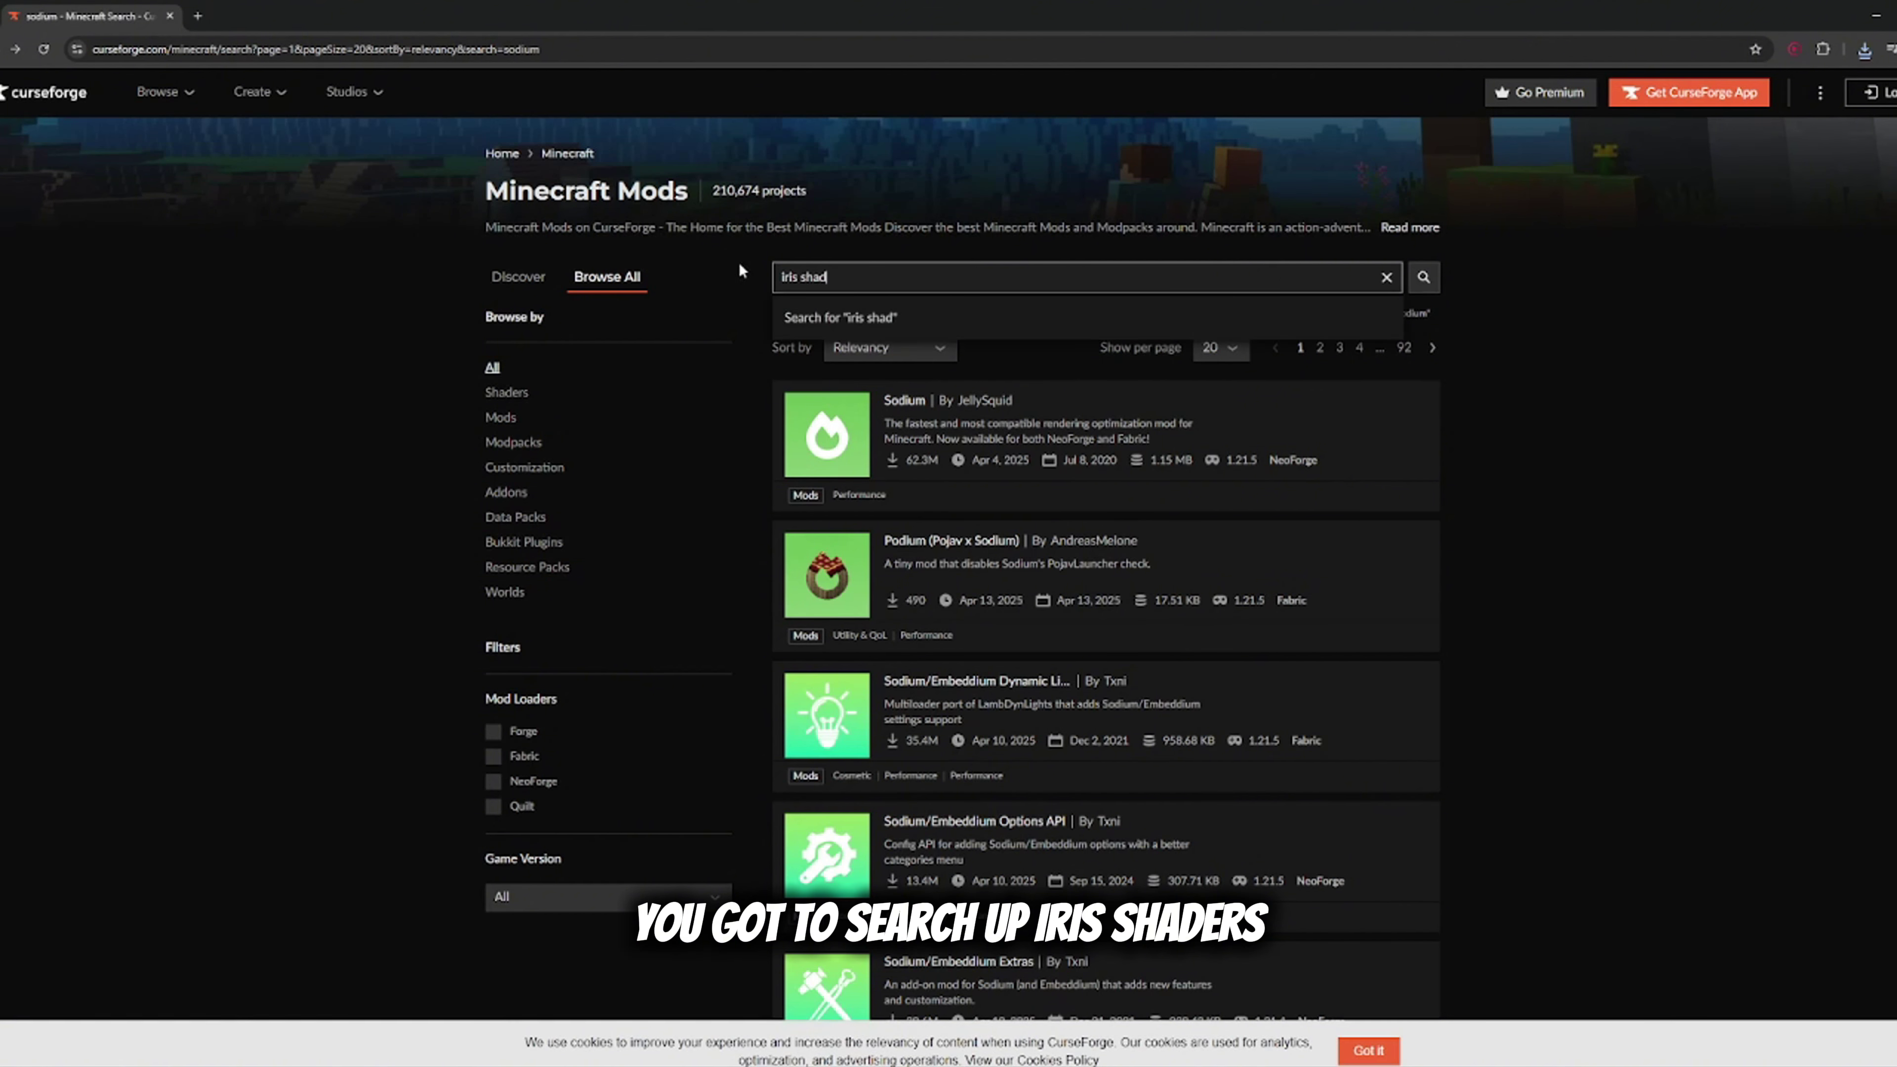
text(ers)
key(Return)
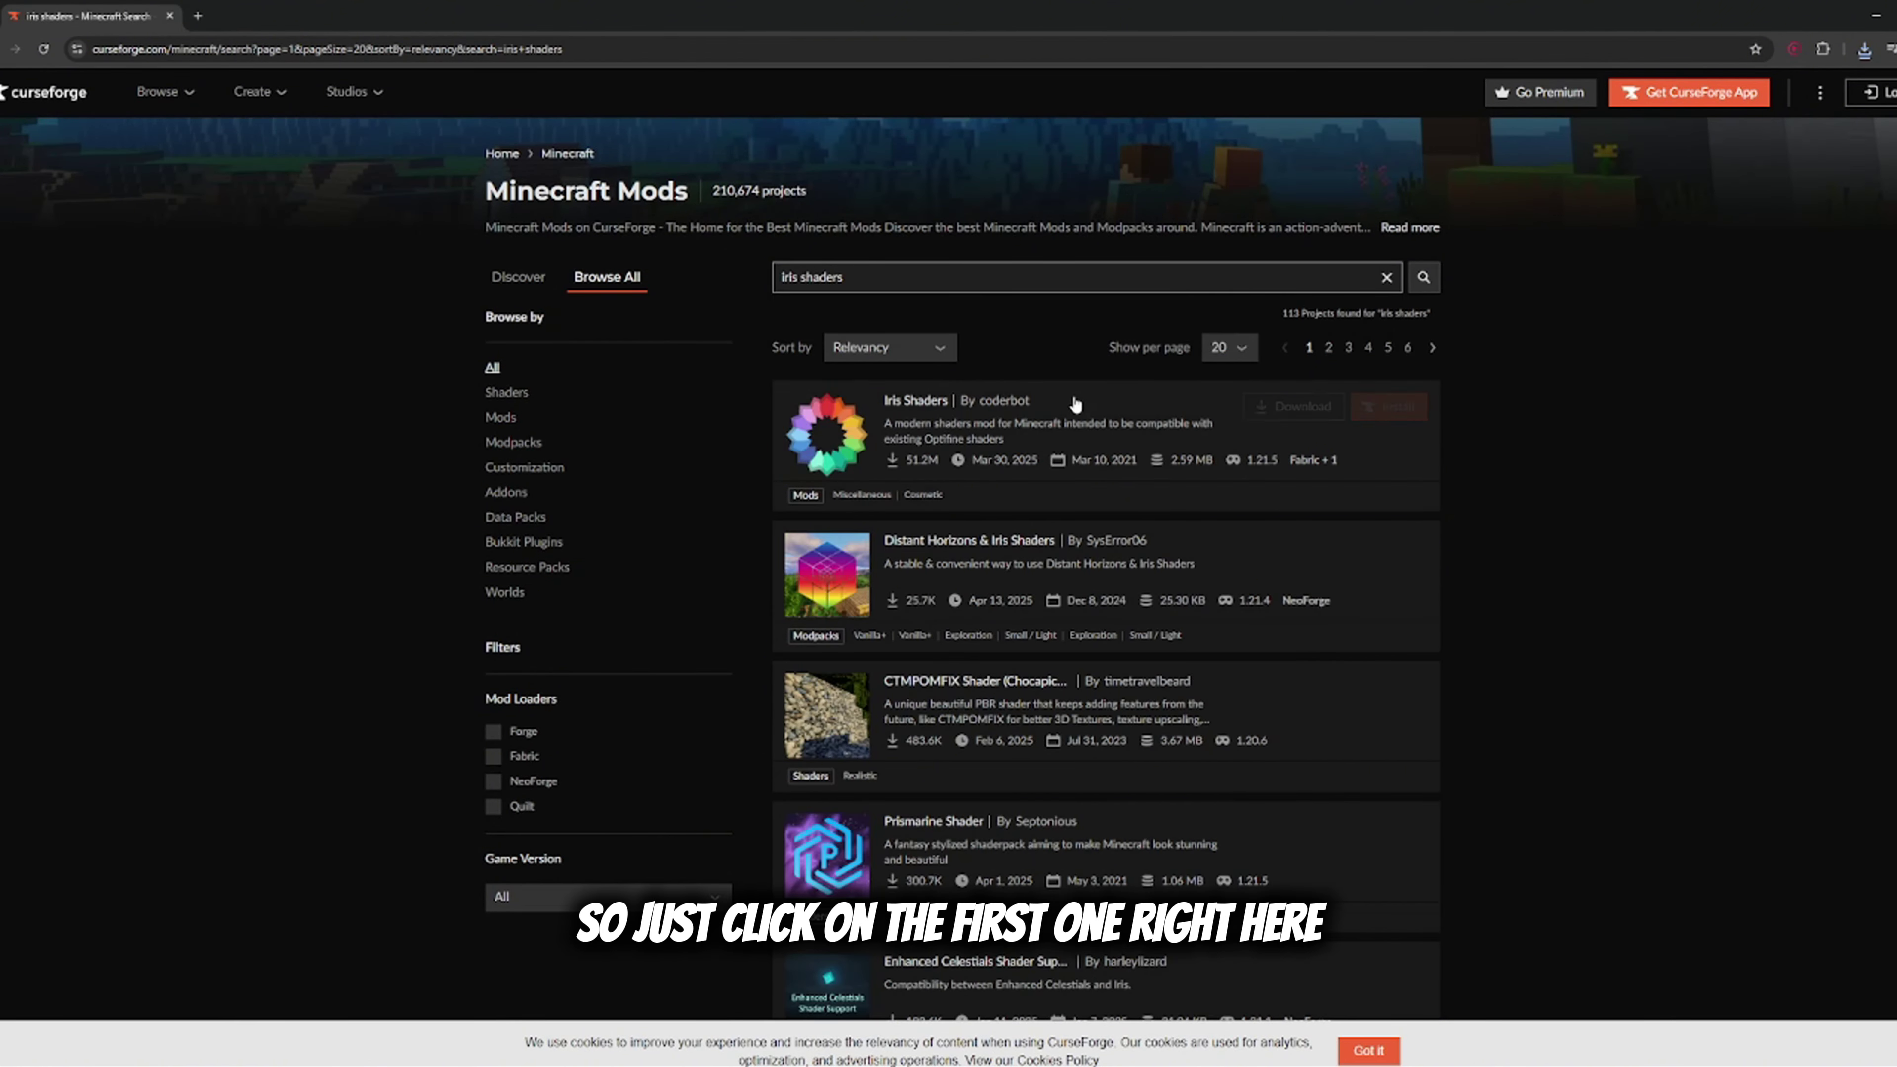
click(1087, 424)
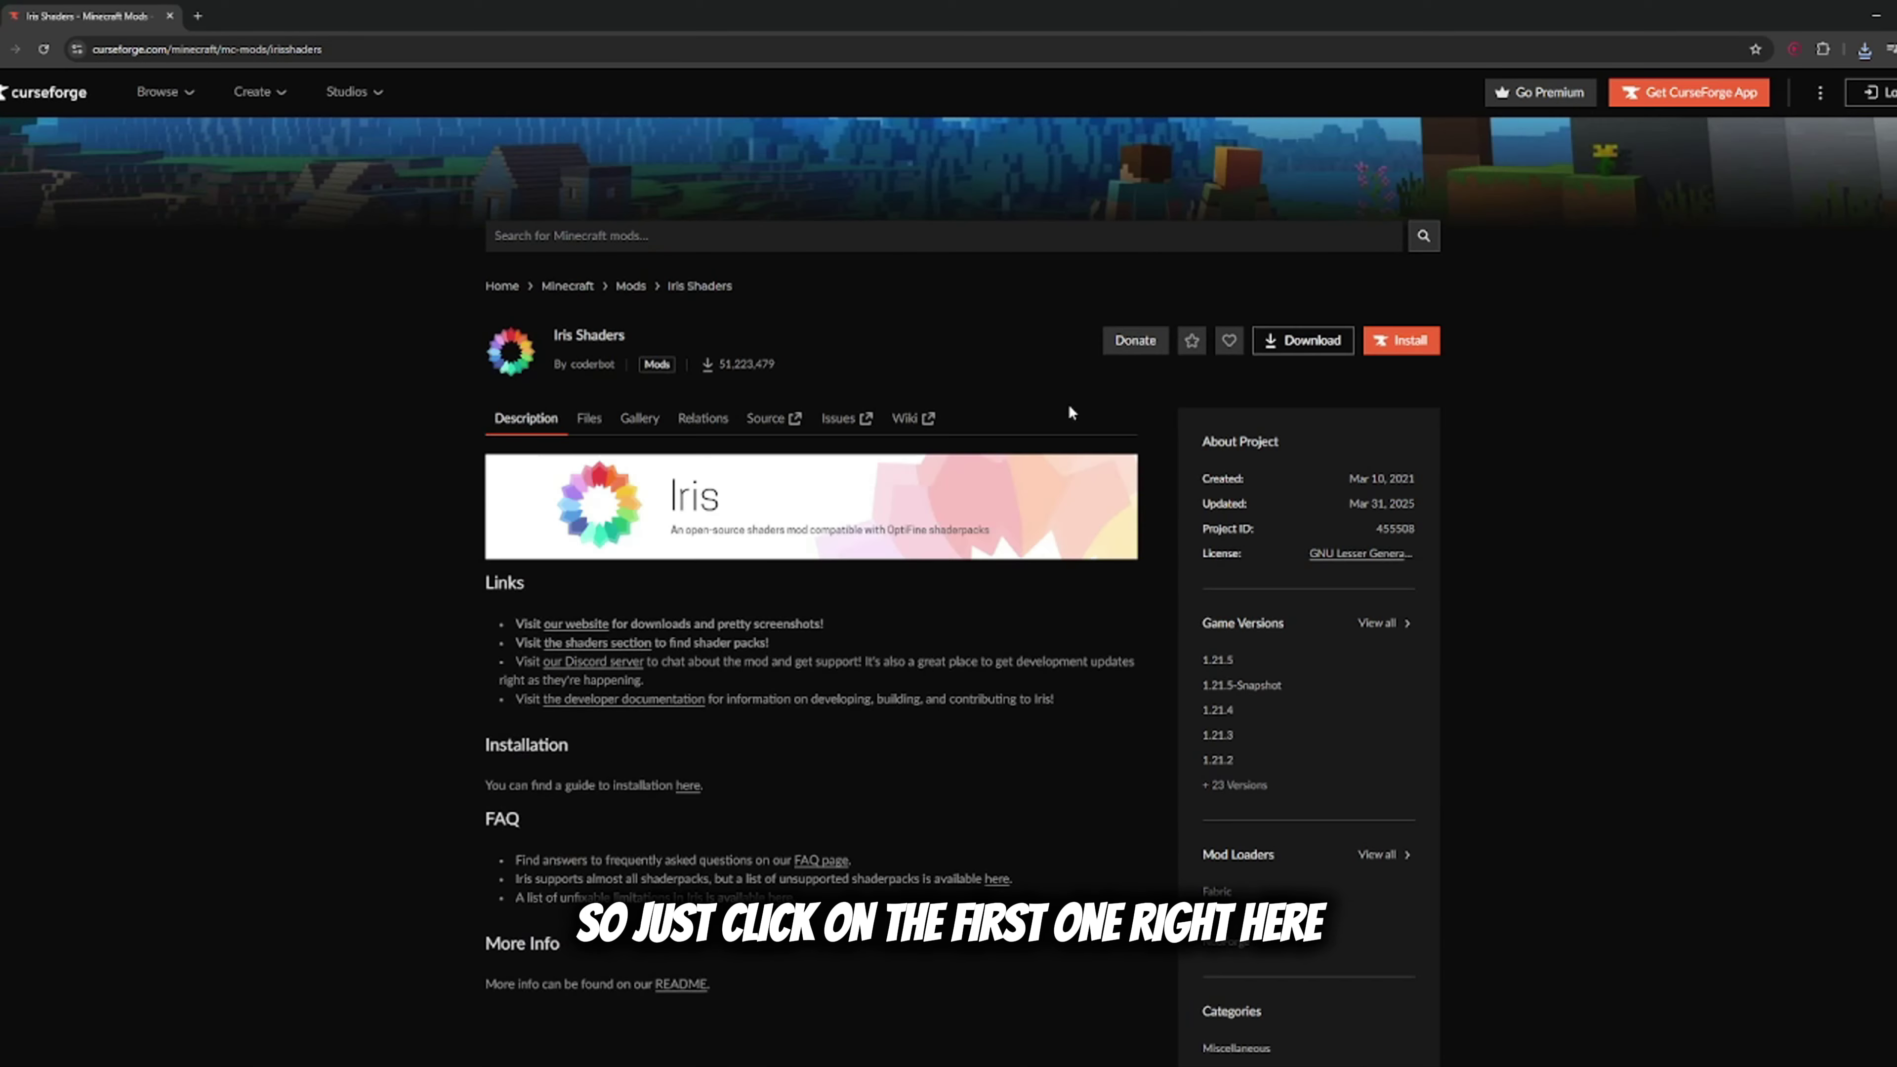
Download the Iris 1.8.10 for Fabric 1.21.5 file from the project's file list.
click(589, 420)
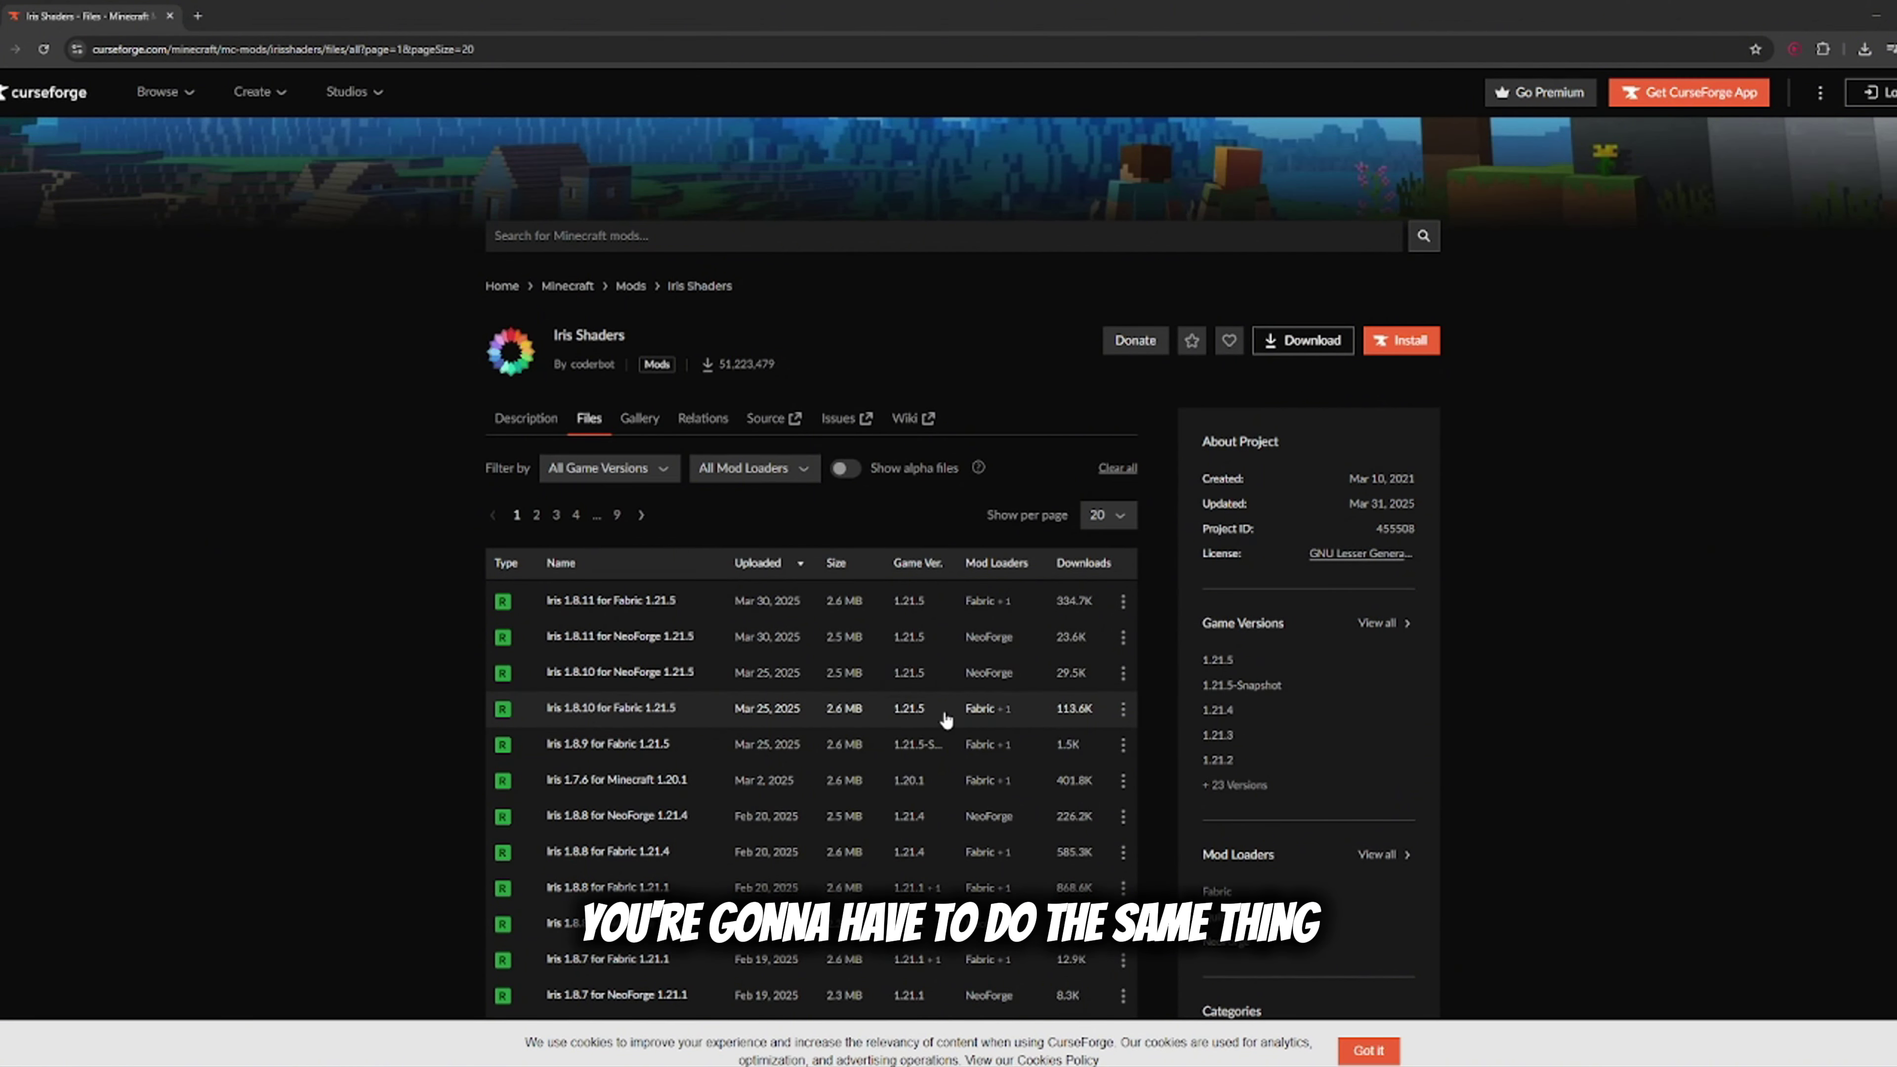
click(1123, 710)
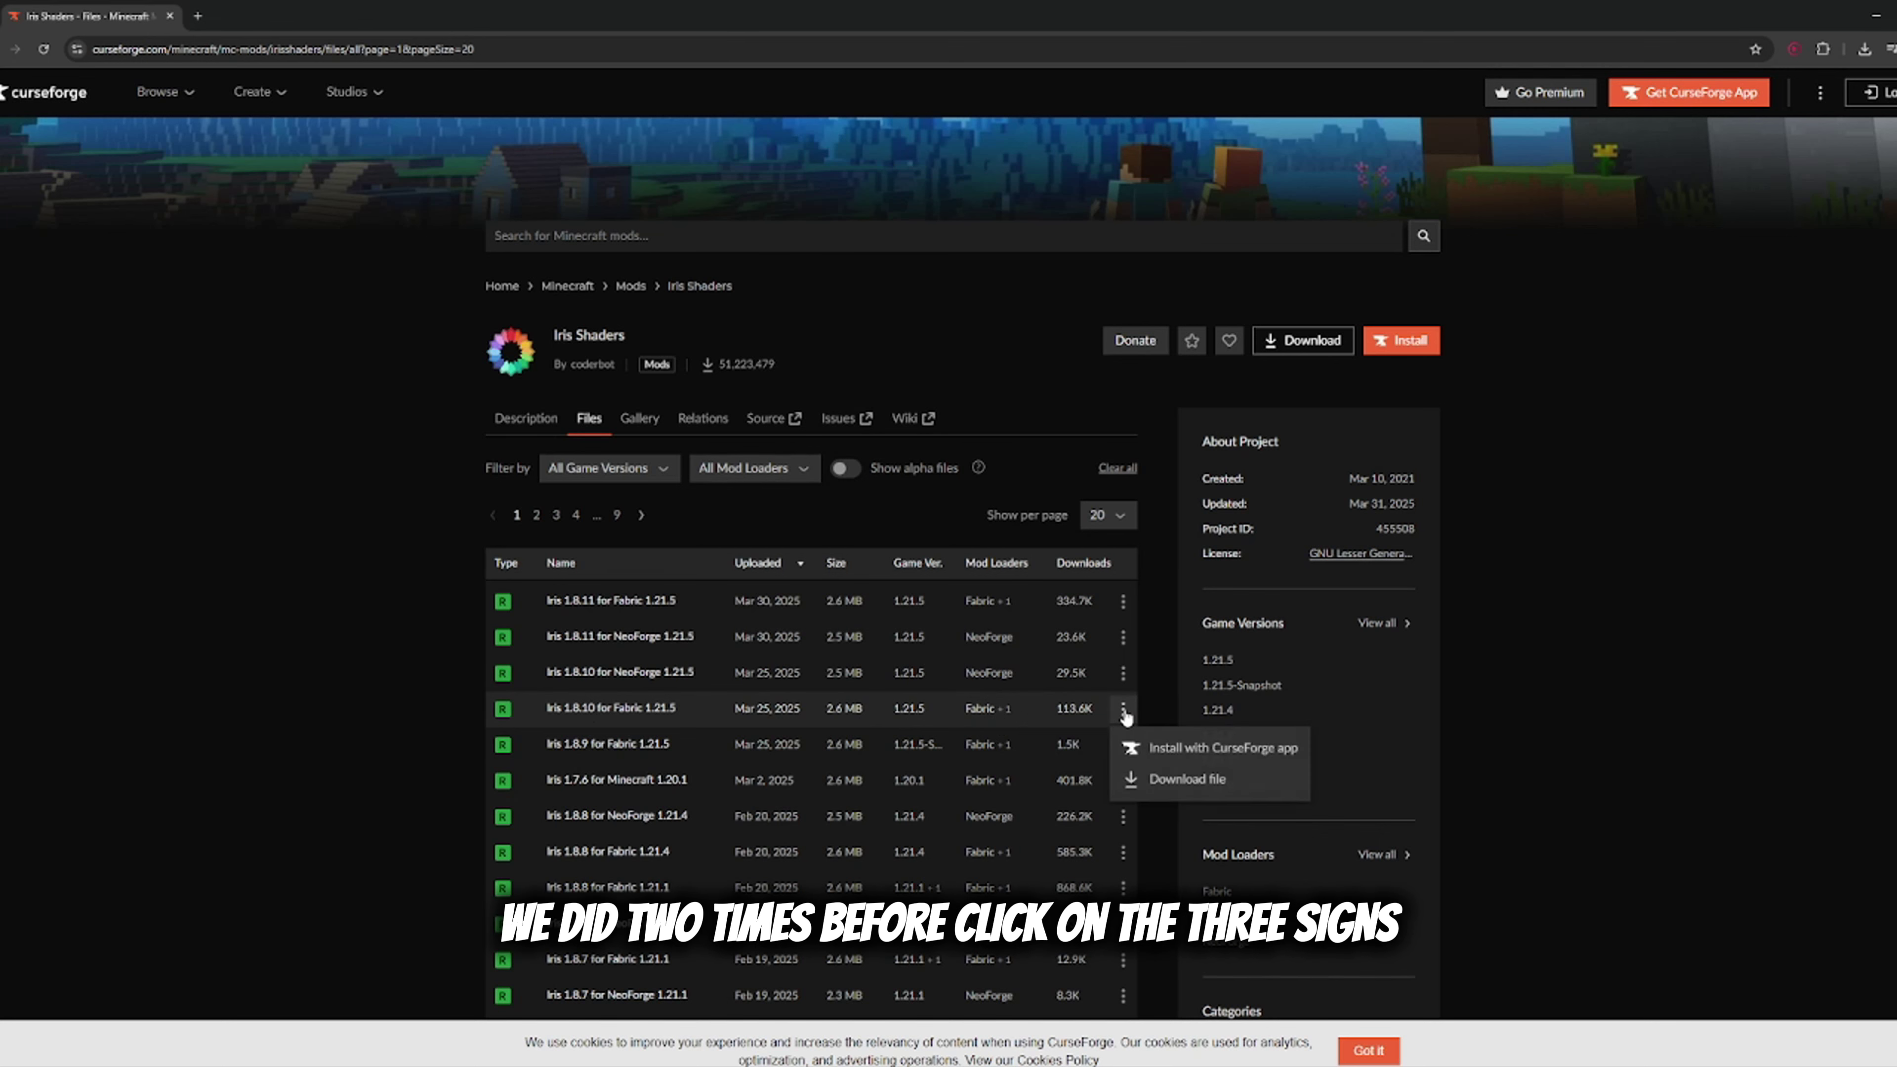
click(1162, 795)
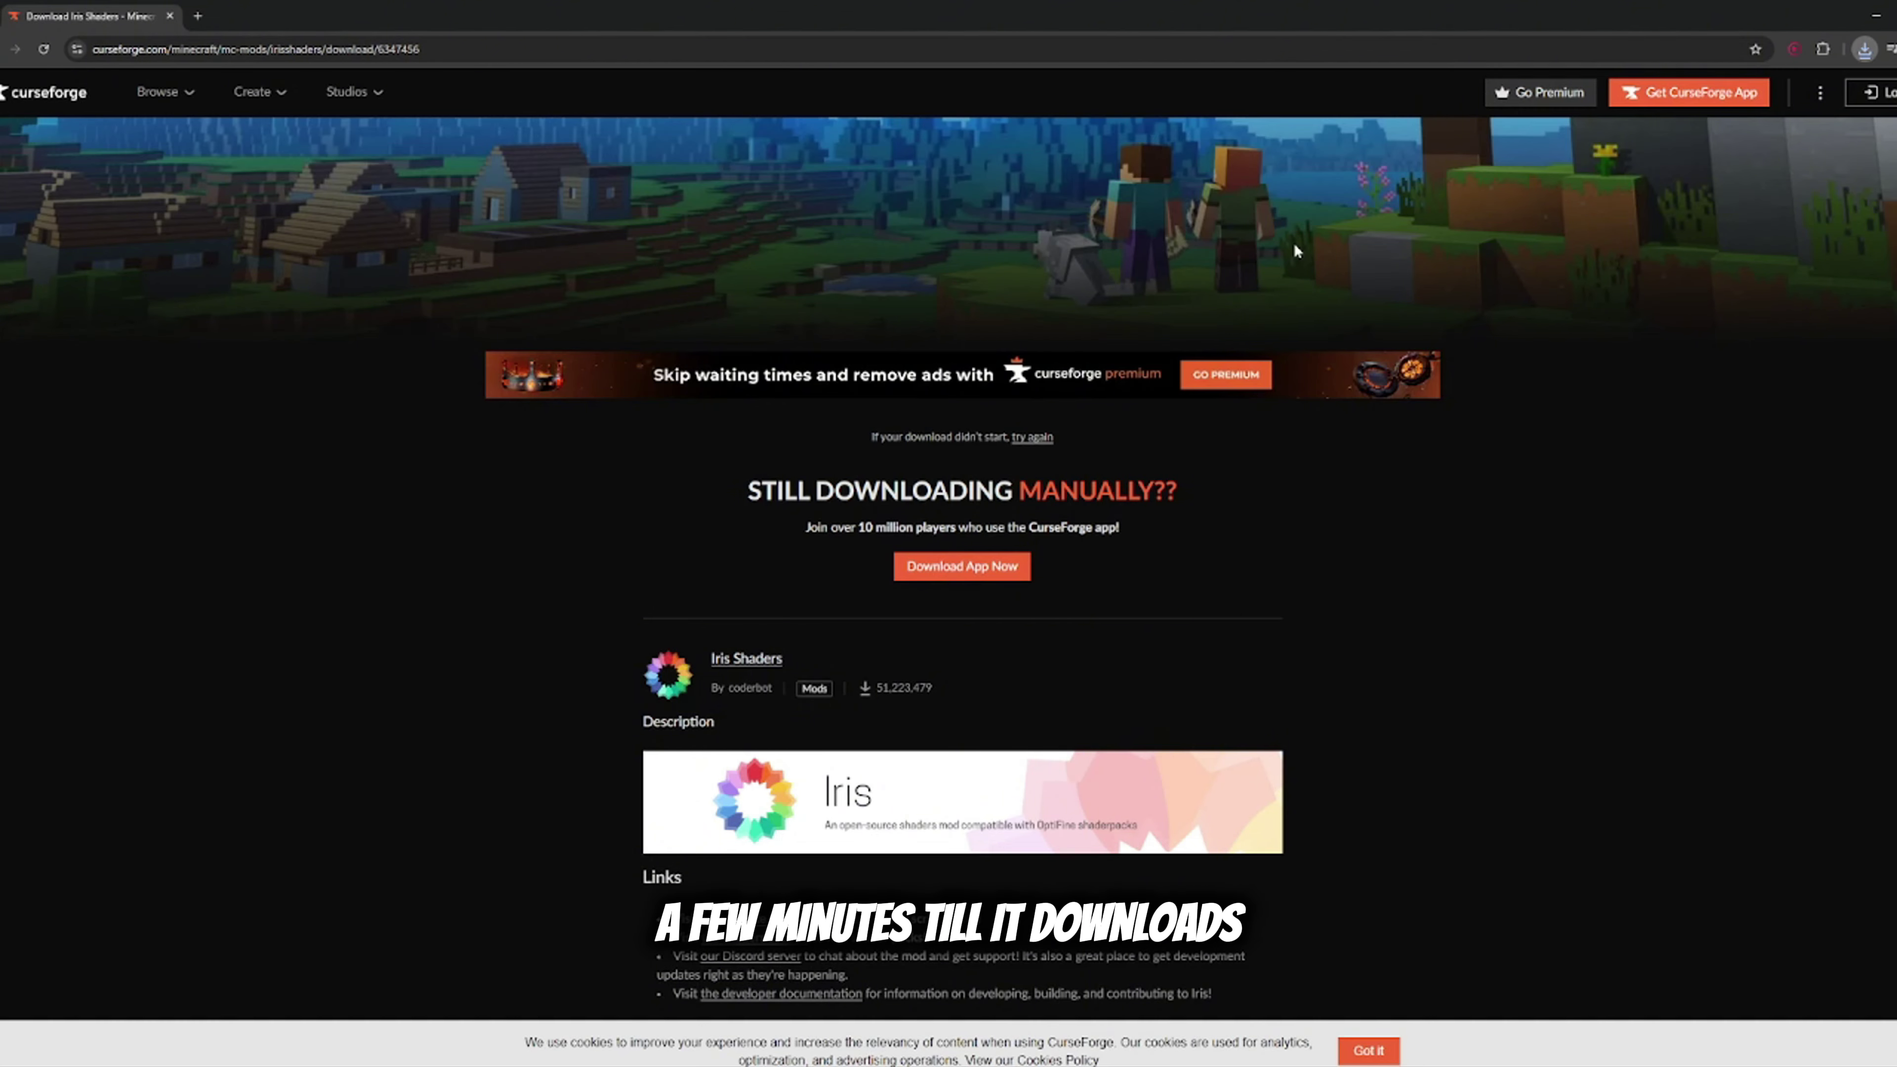
Leave the Iris download page and browse the Minecraft projects in the Shaders category.
key(alt+Left)
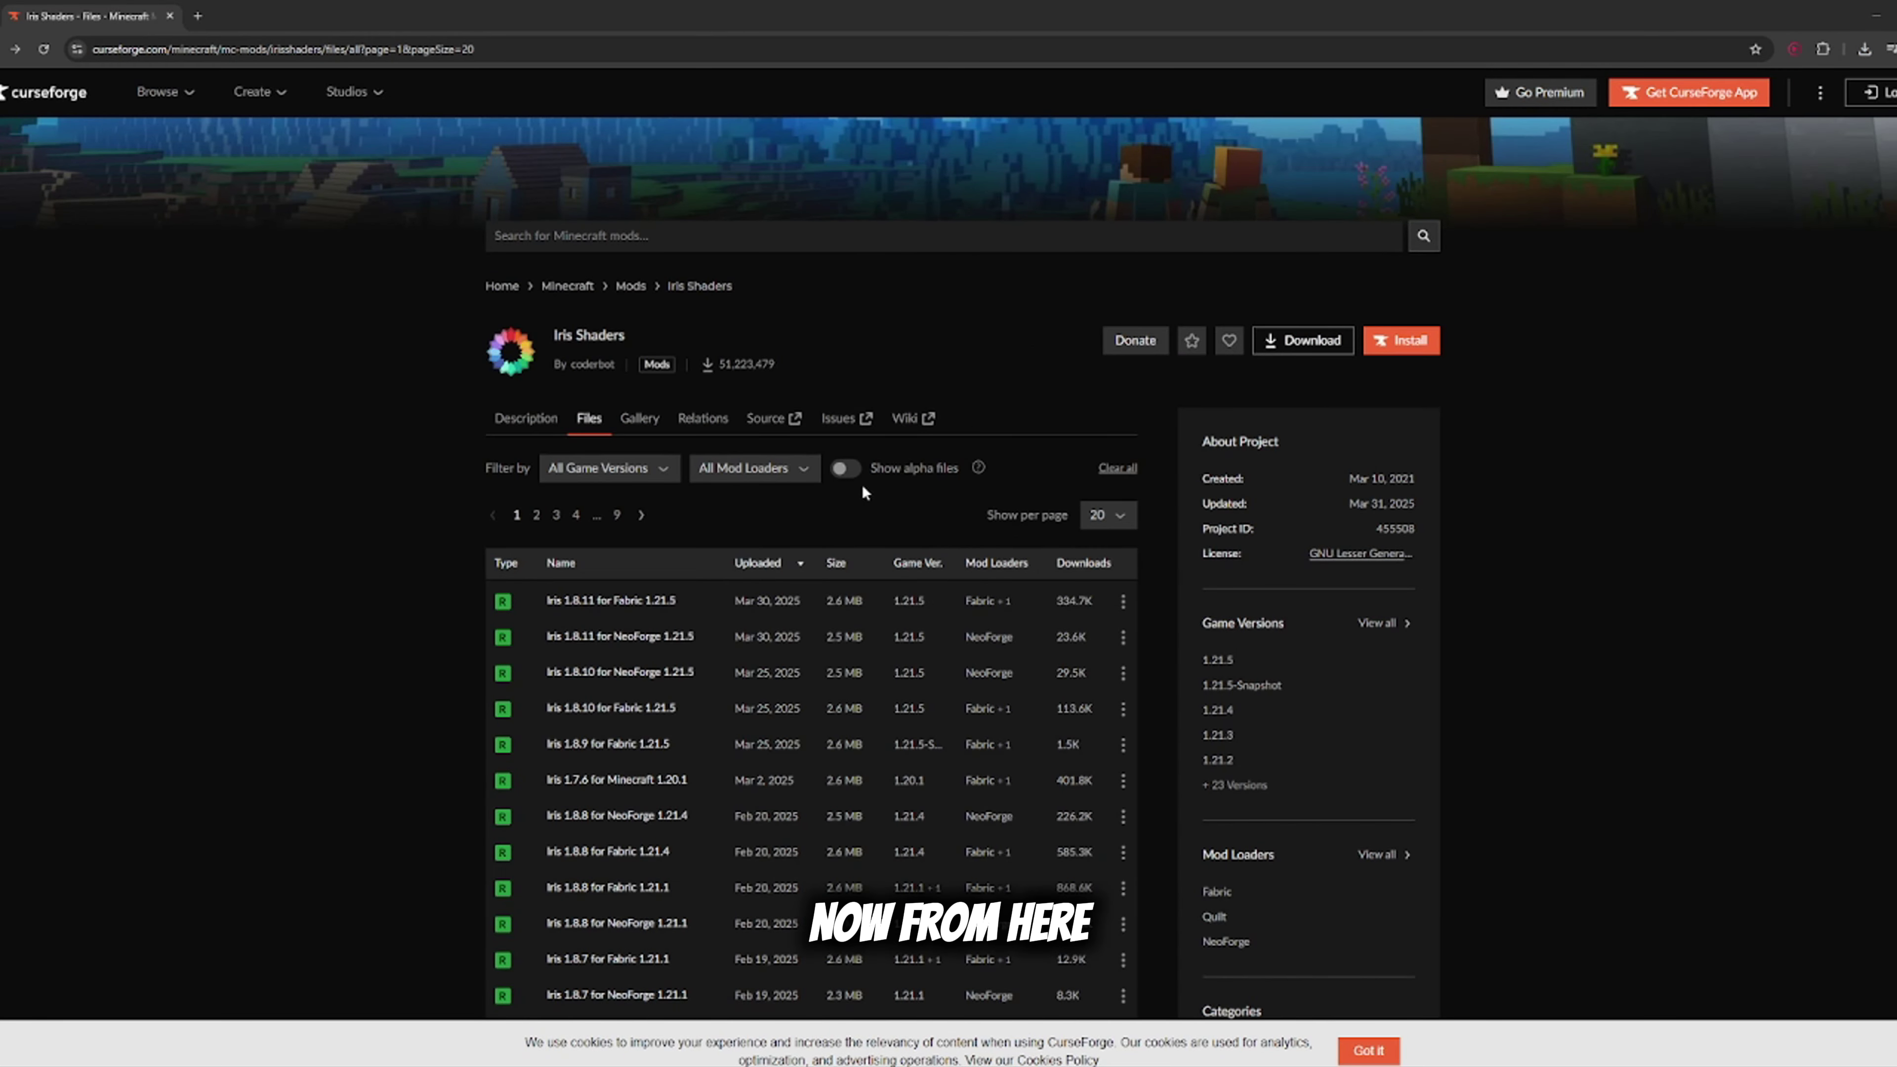
click(657, 366)
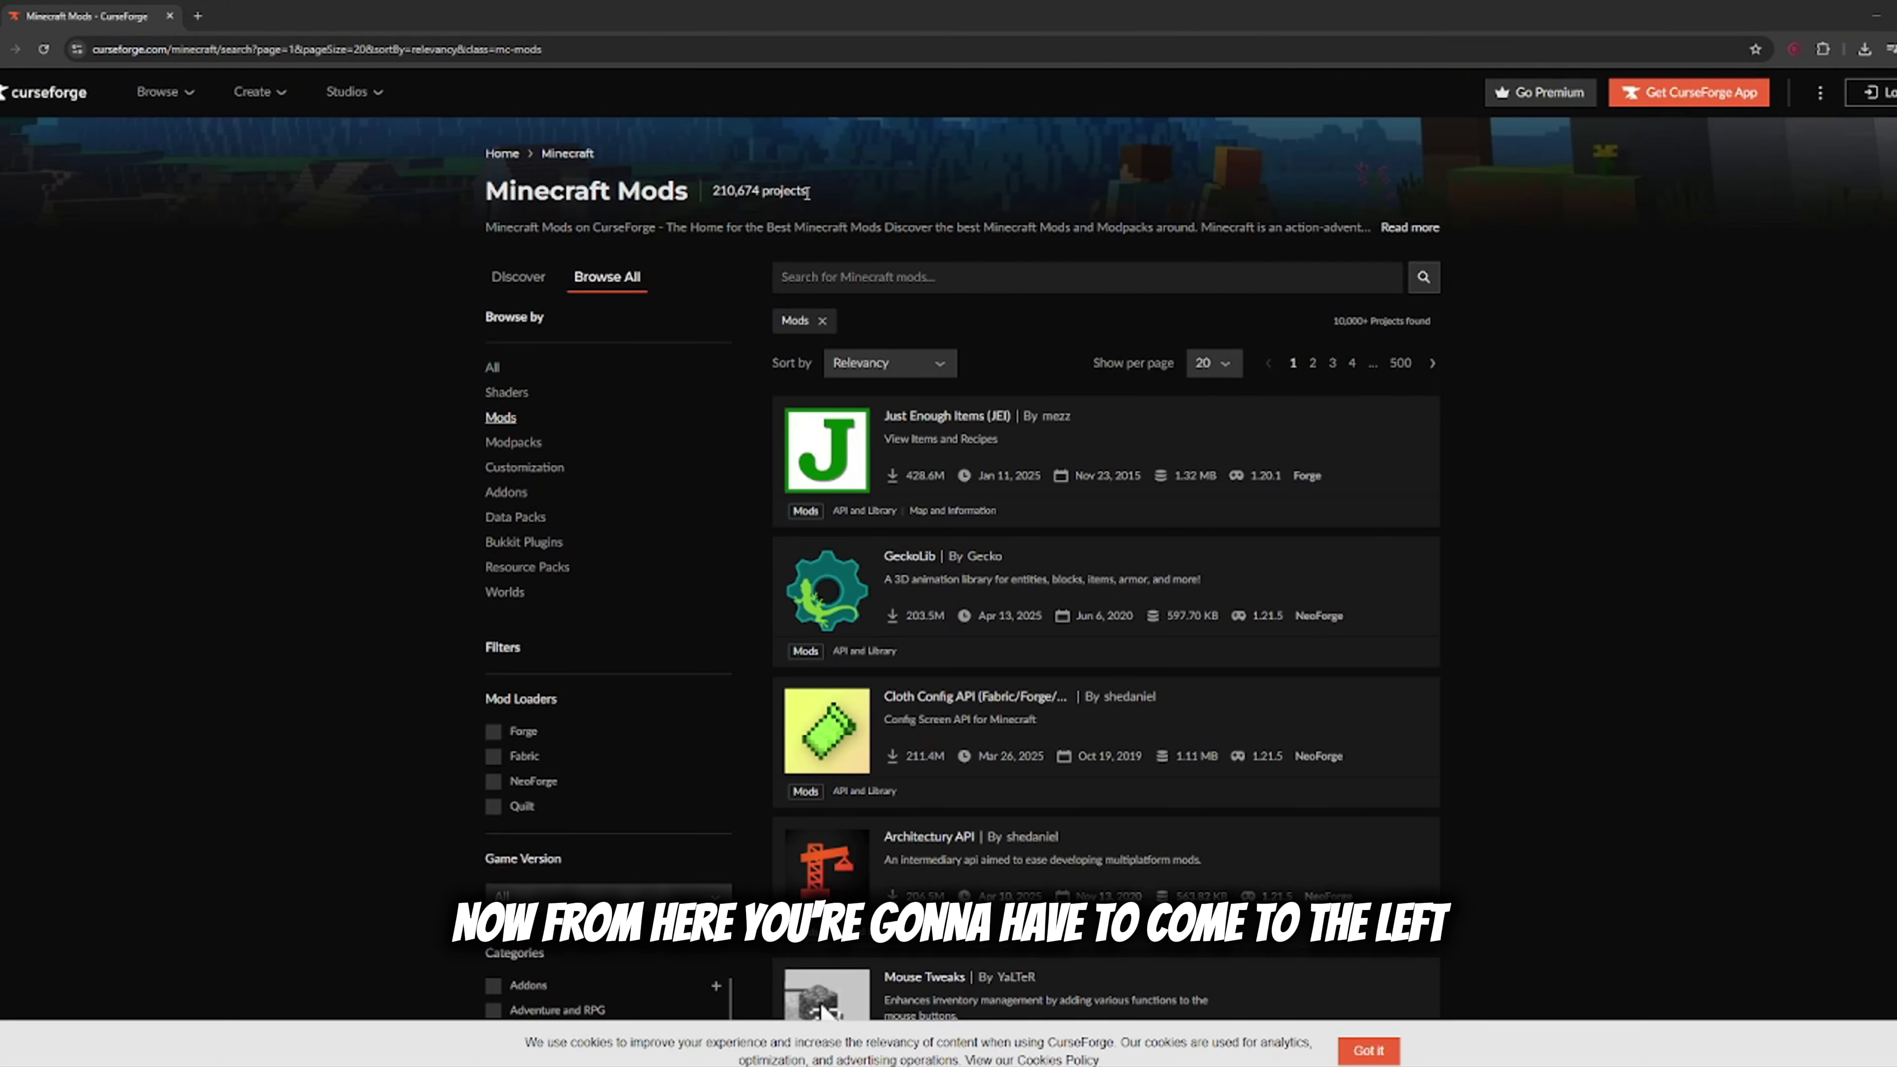
click(506, 393)
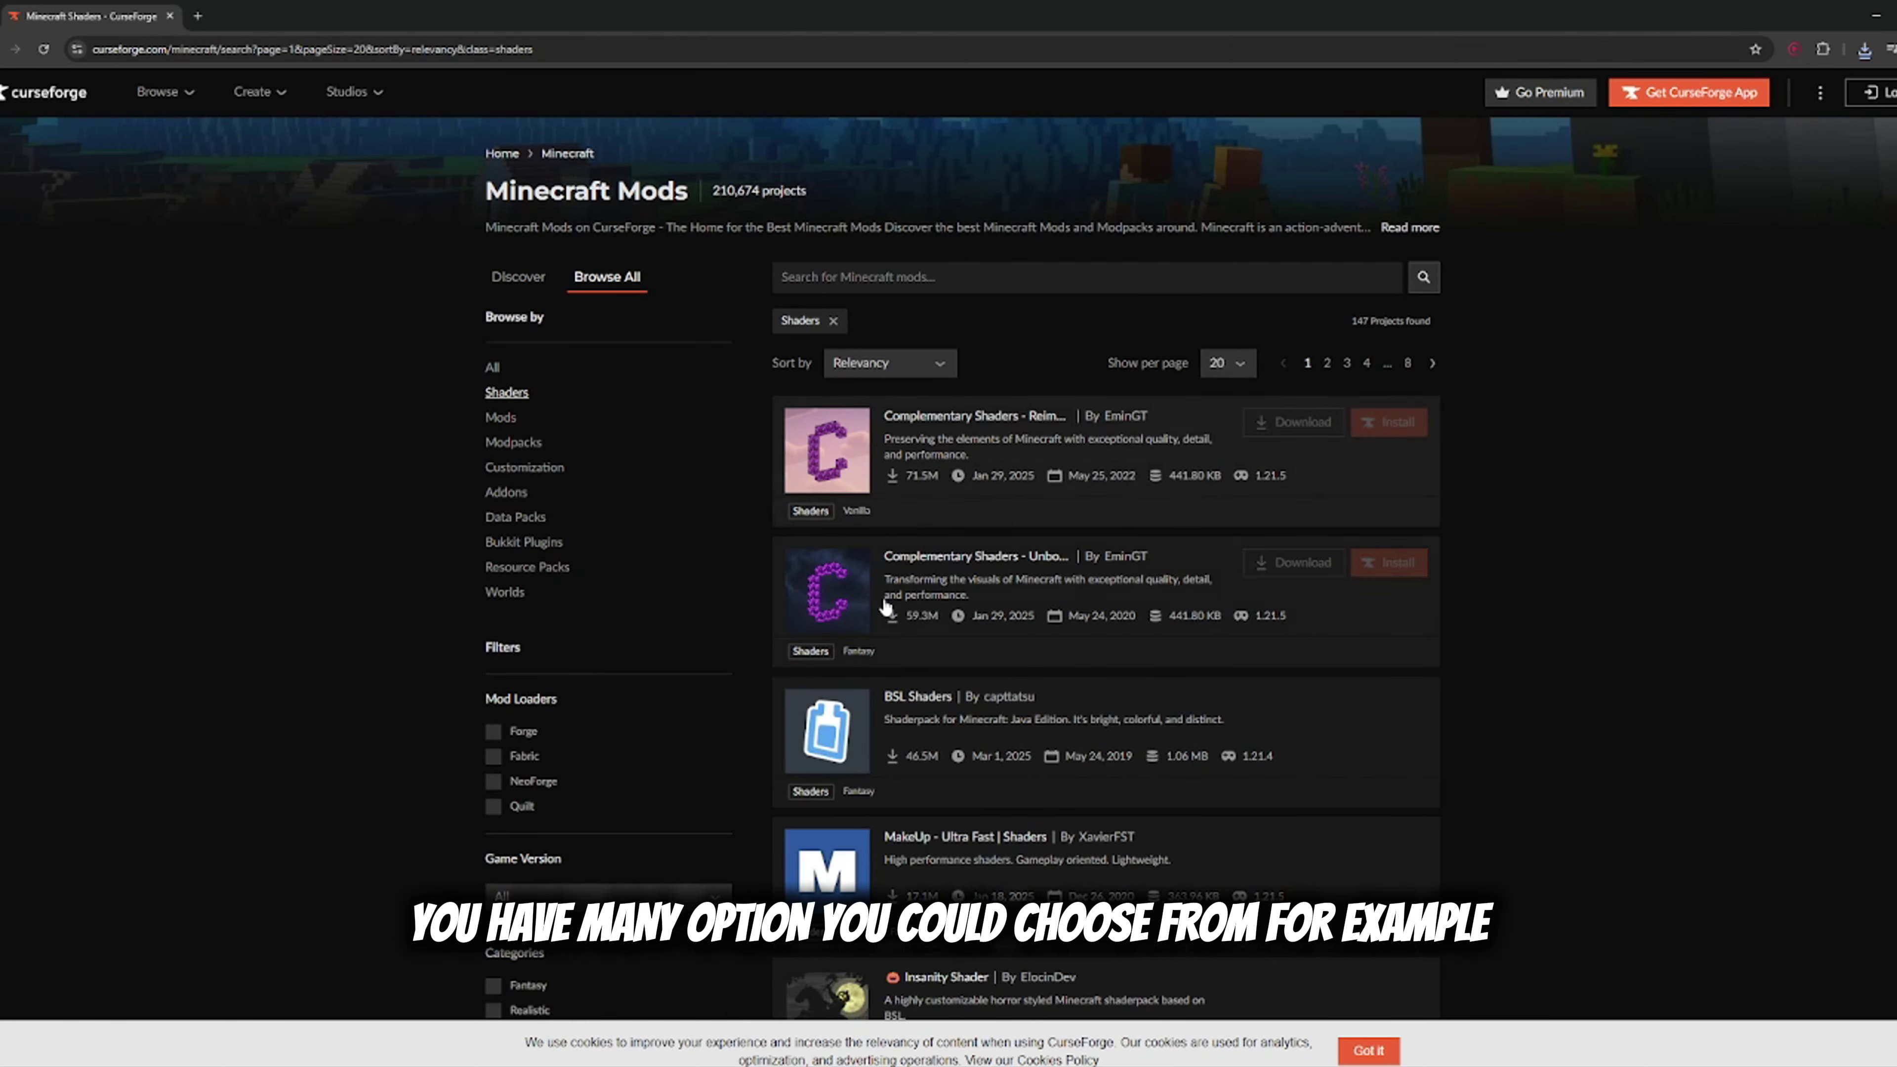
Examine the gallery picture and description of Complementary Shaders - Reimagined, and return to the shader list.
click(822, 454)
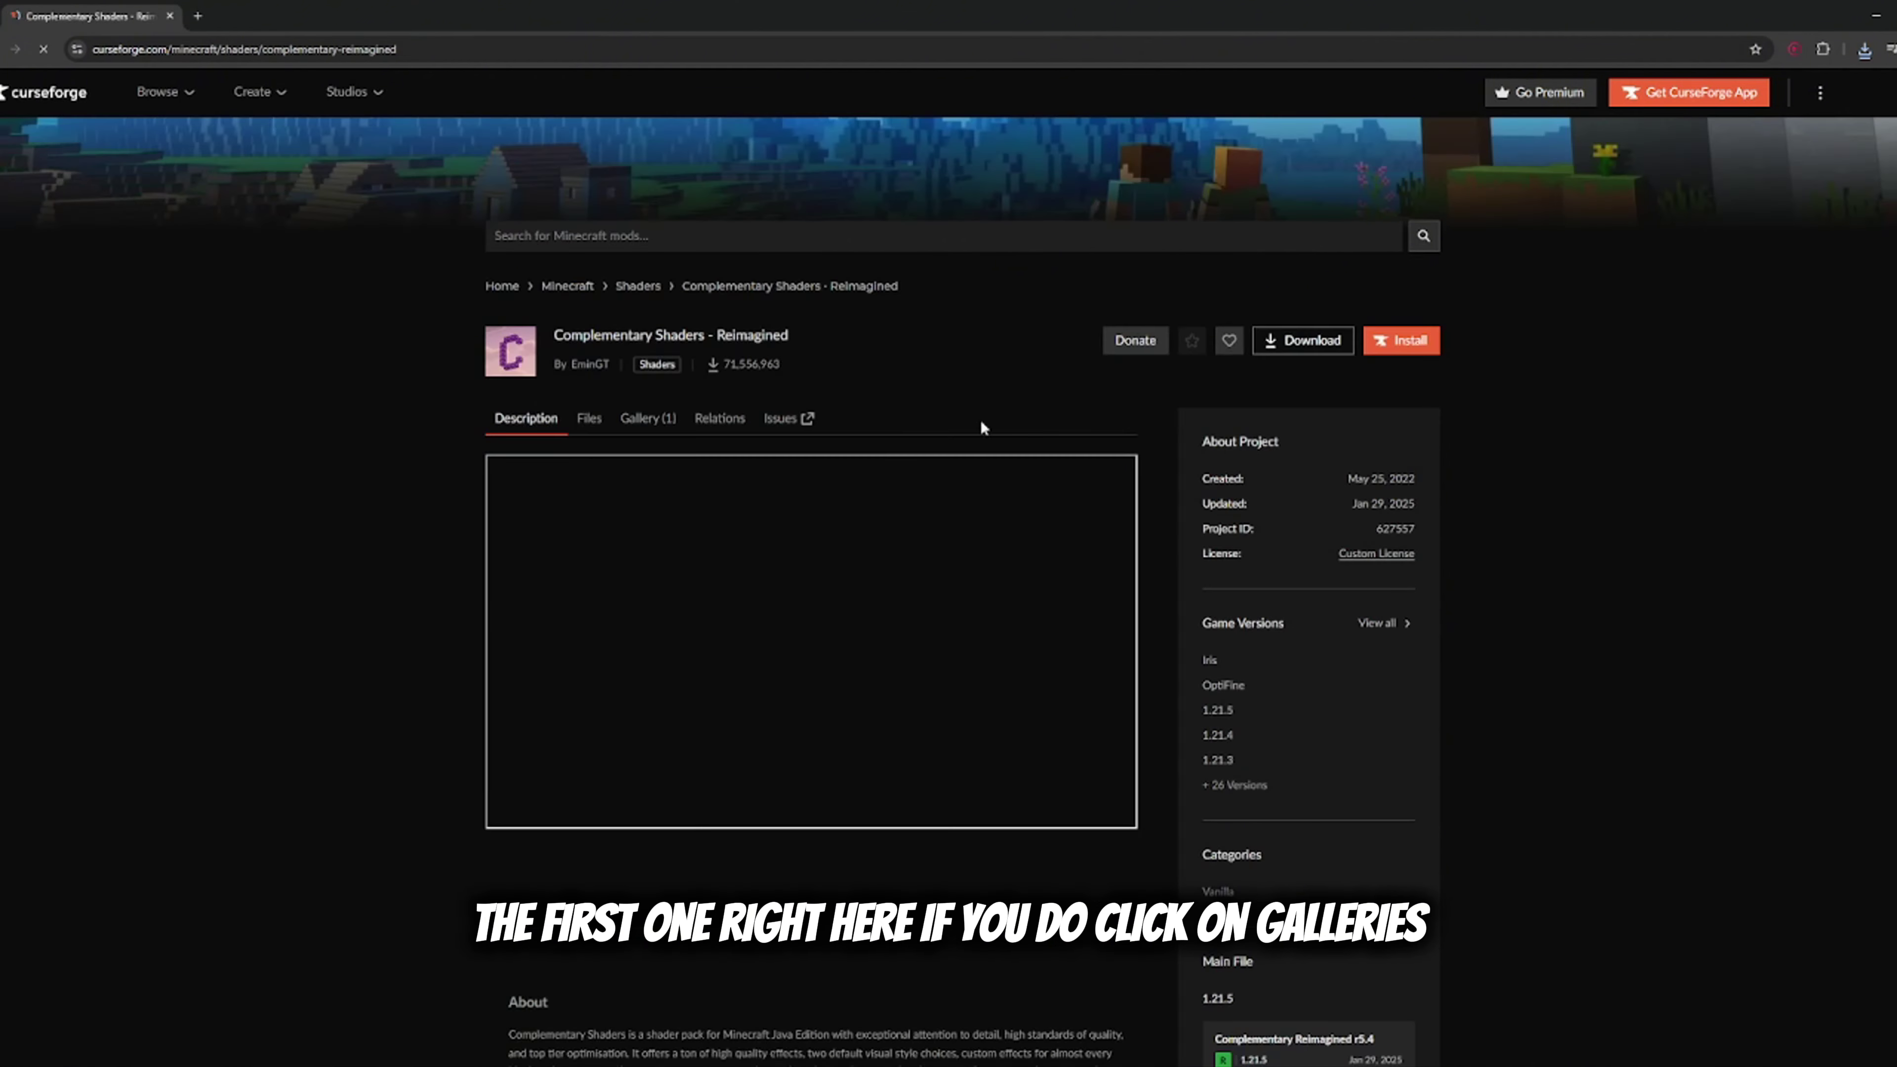
click(667, 429)
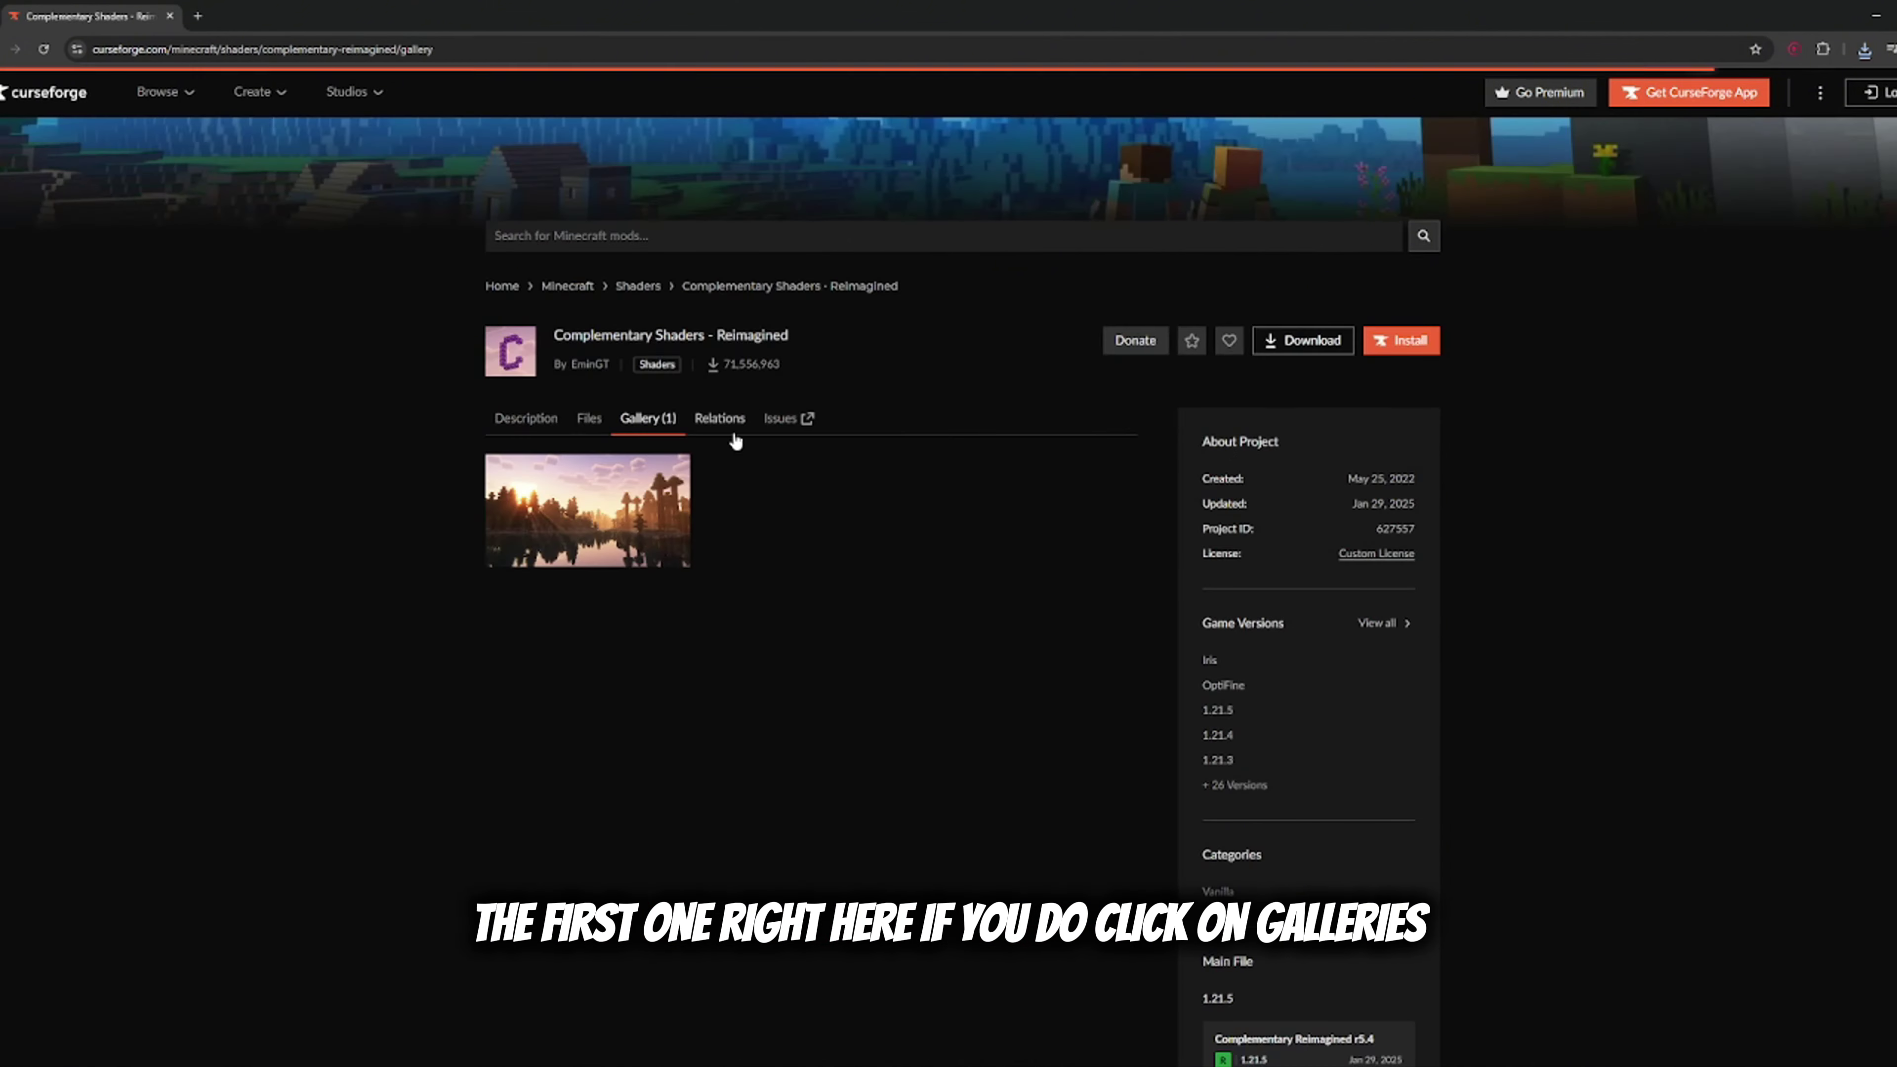
click(590, 515)
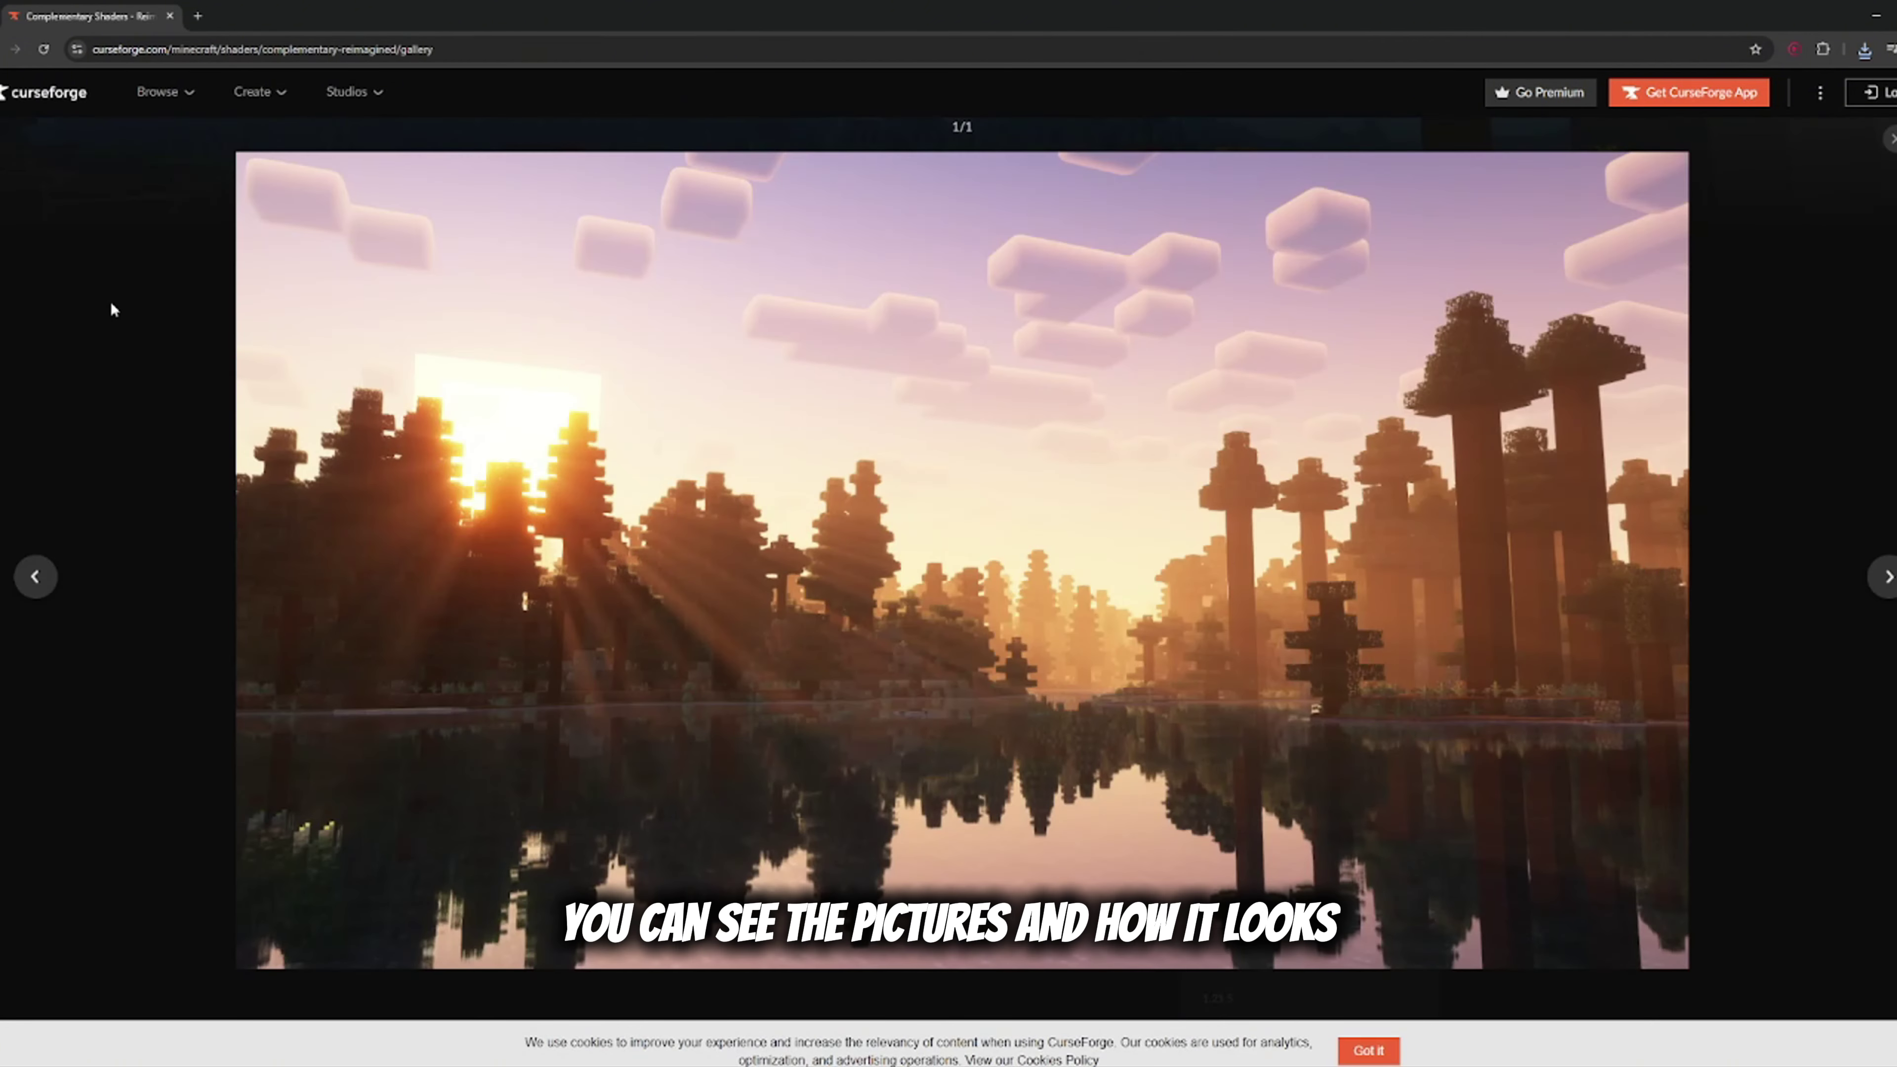
key(Escape)
click(522, 425)
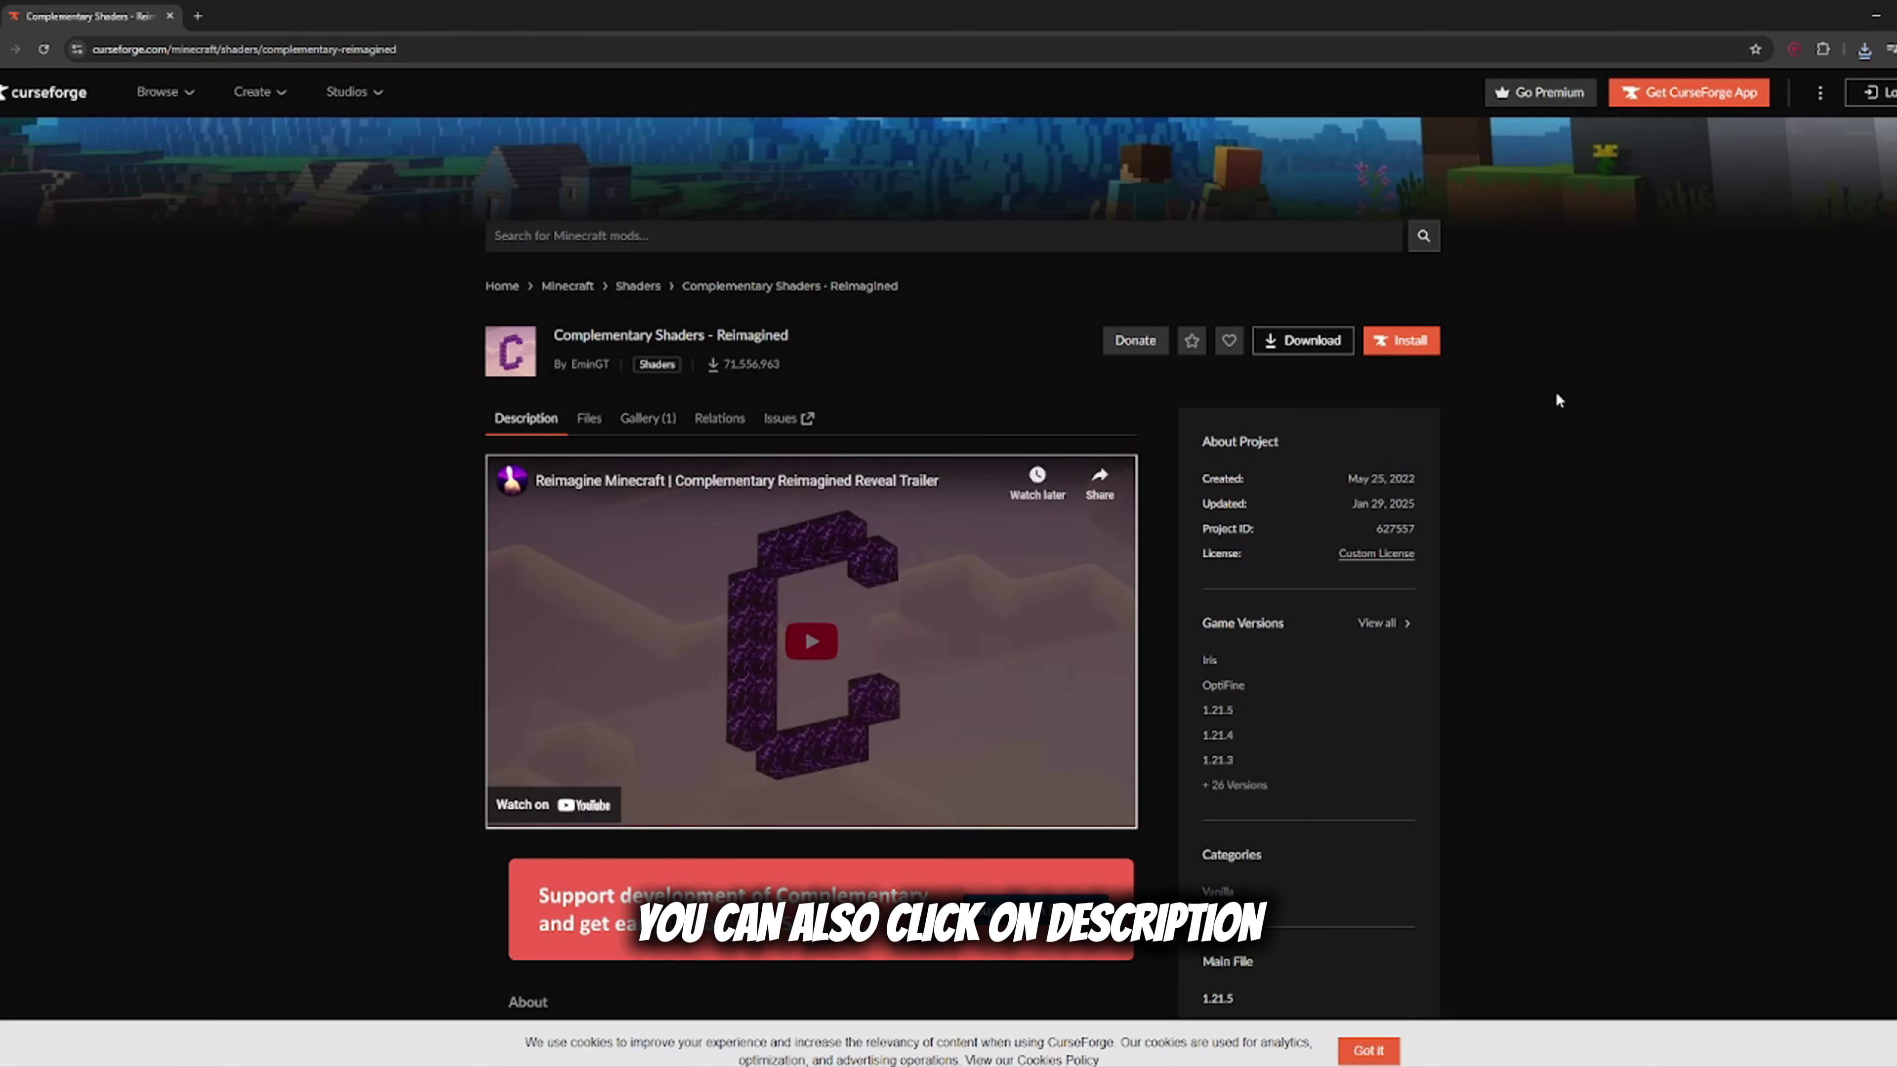
scroll(522, 523, down, 10)
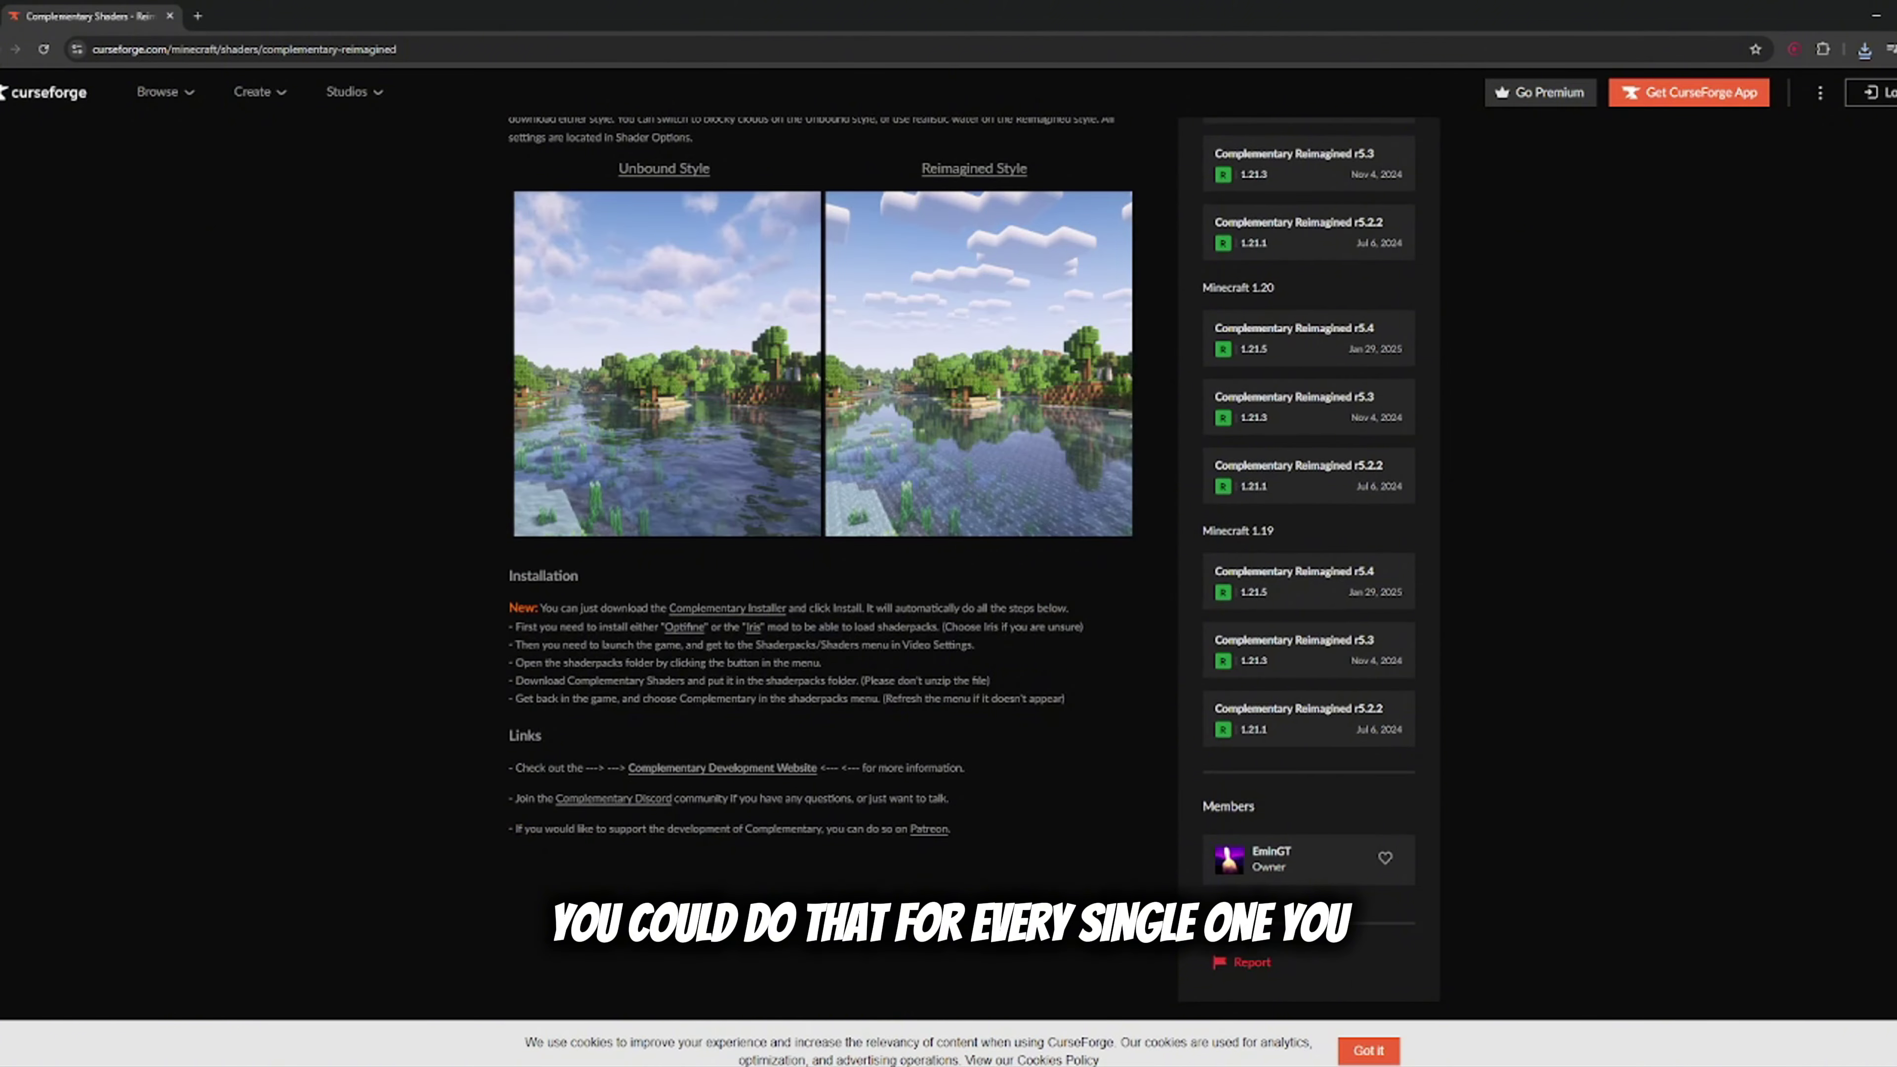
key(alt+Left)
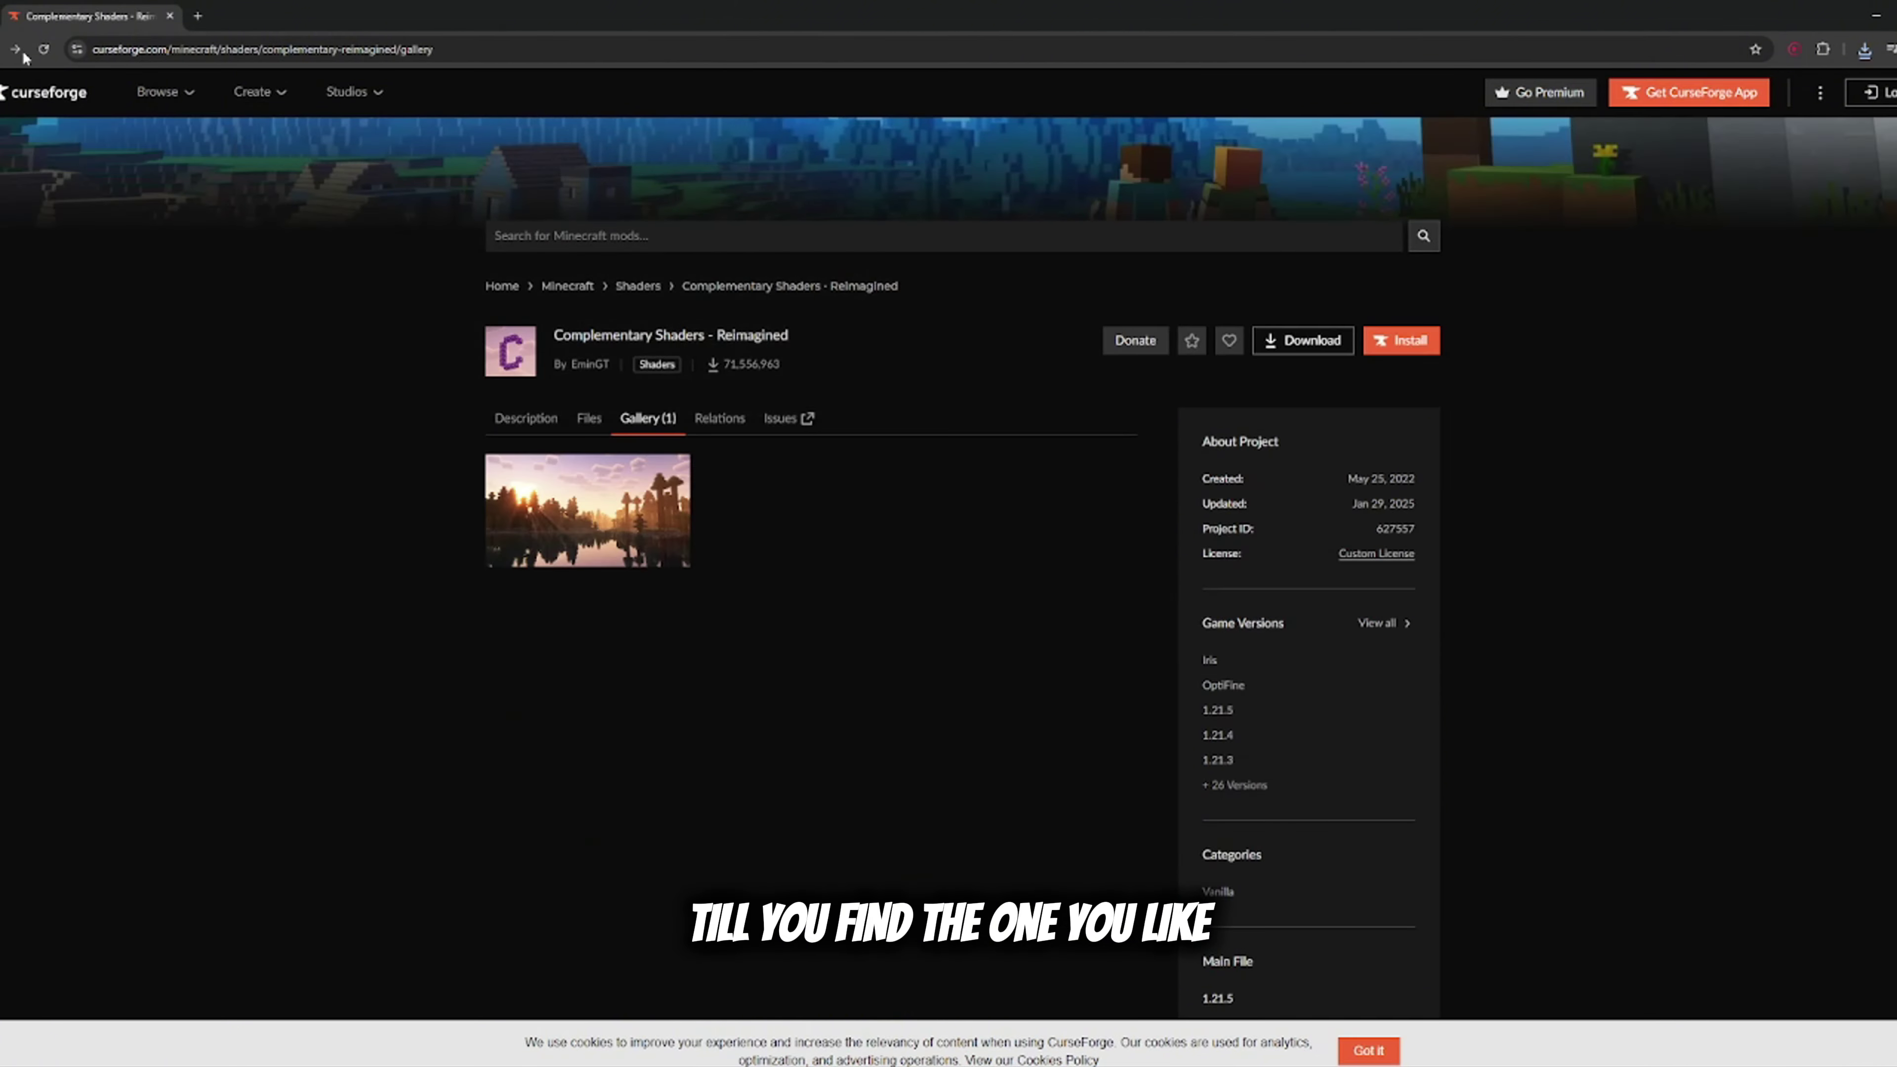
key(alt+Left)
key(alt+Left)
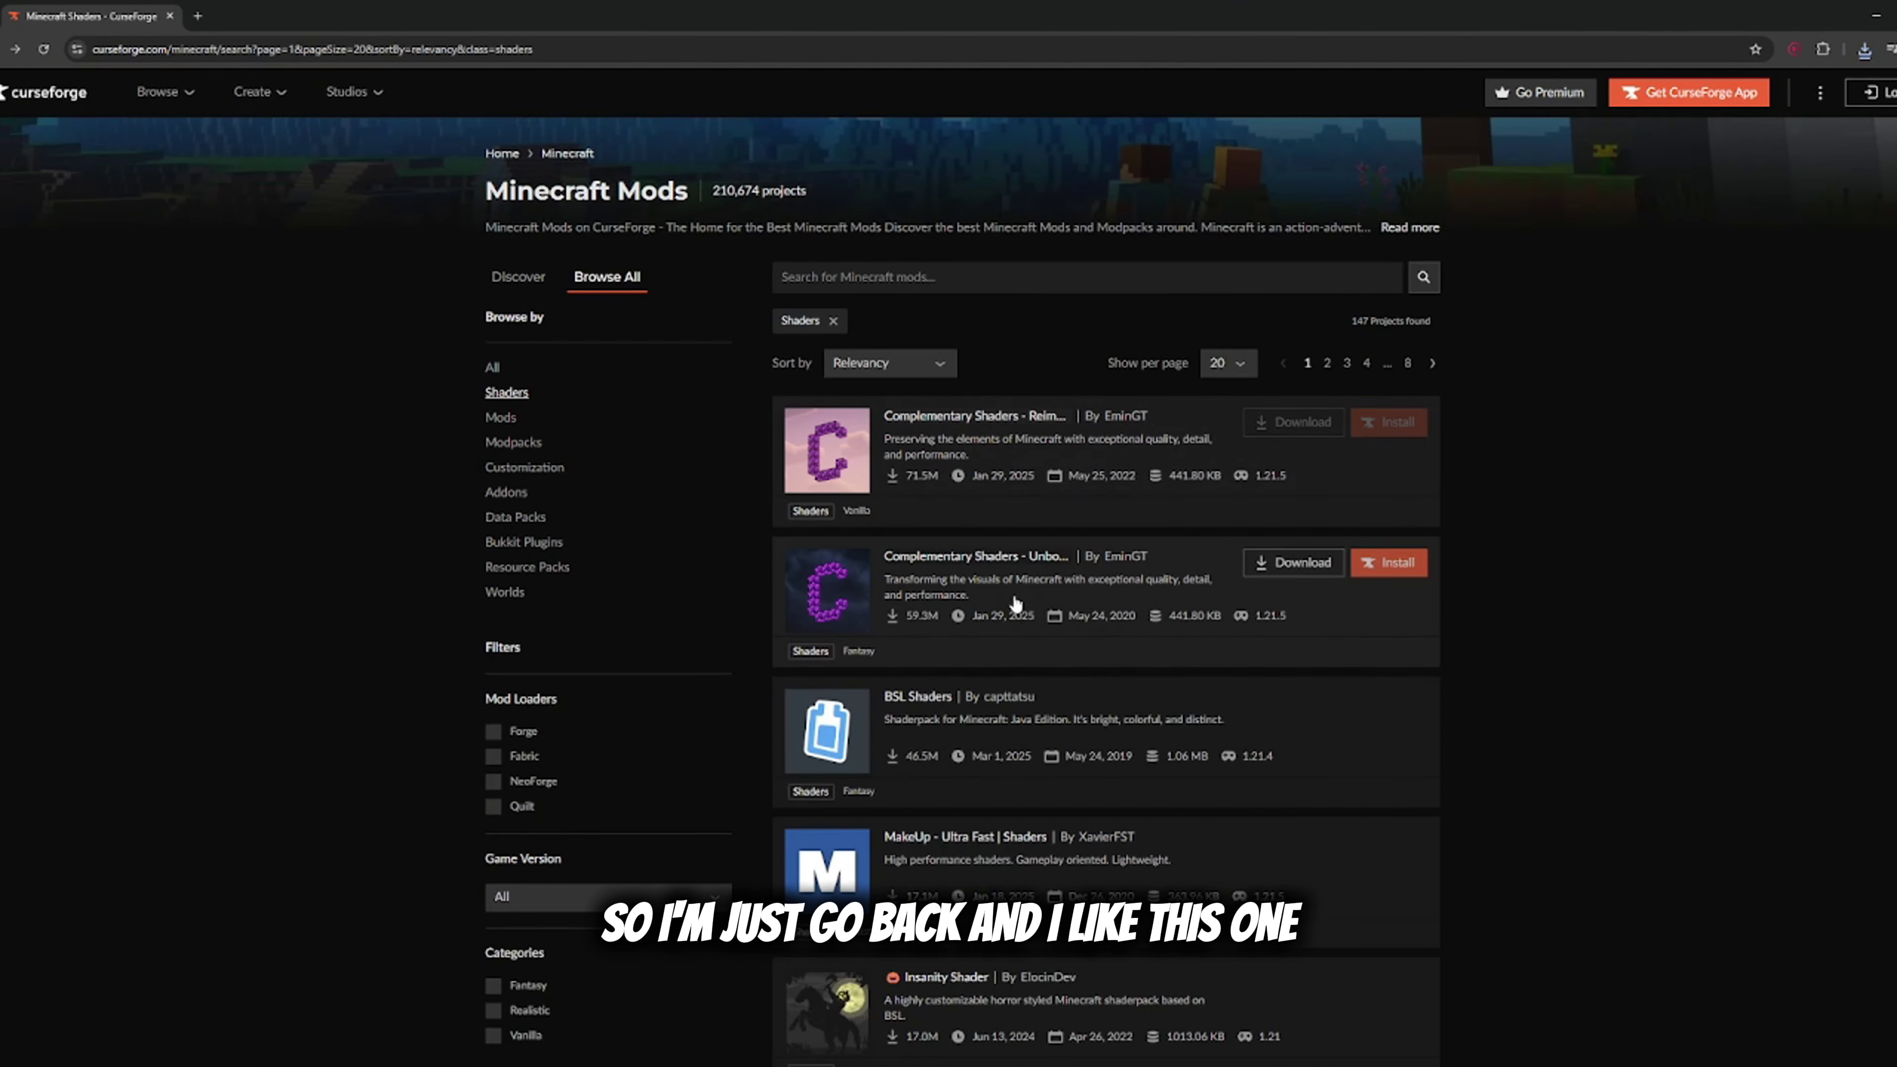
Open the Complementary Shaders - Unbound project and view its gallery picture at full size.
click(967, 572)
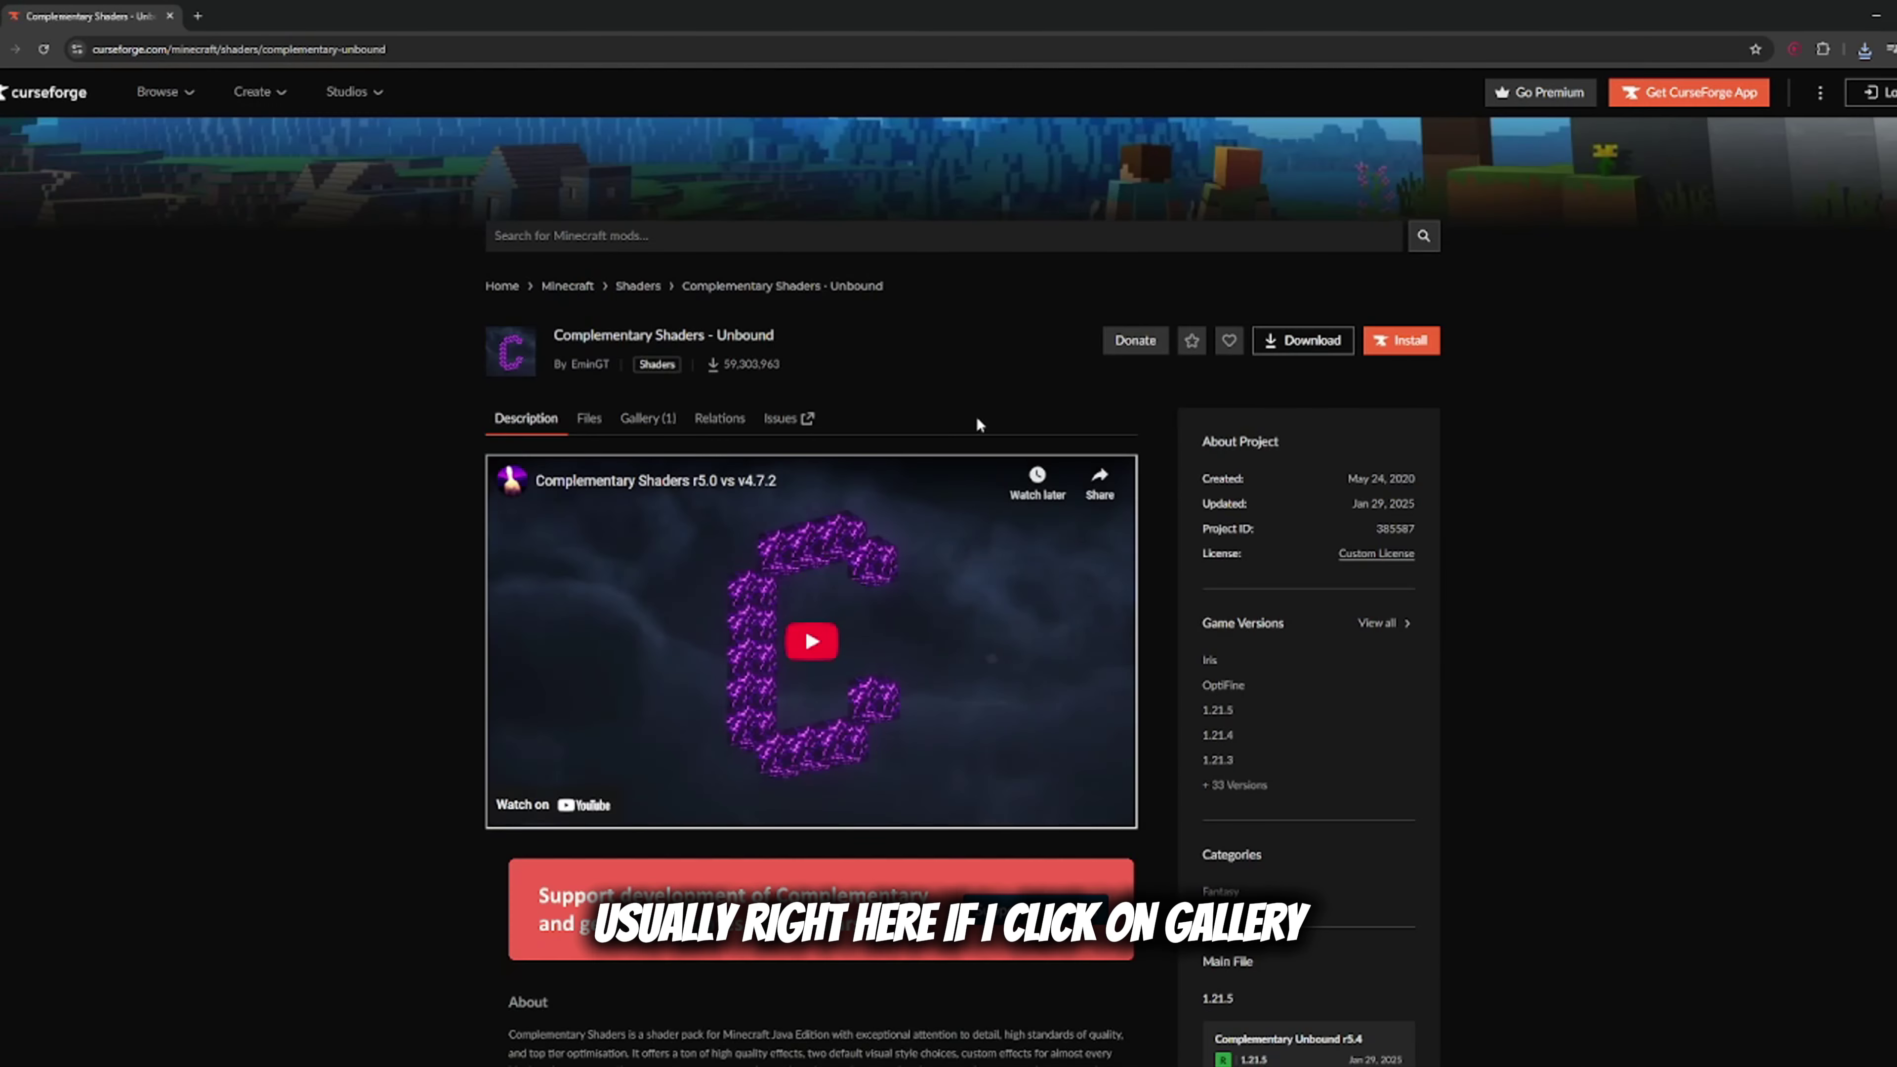
click(627, 419)
click(625, 514)
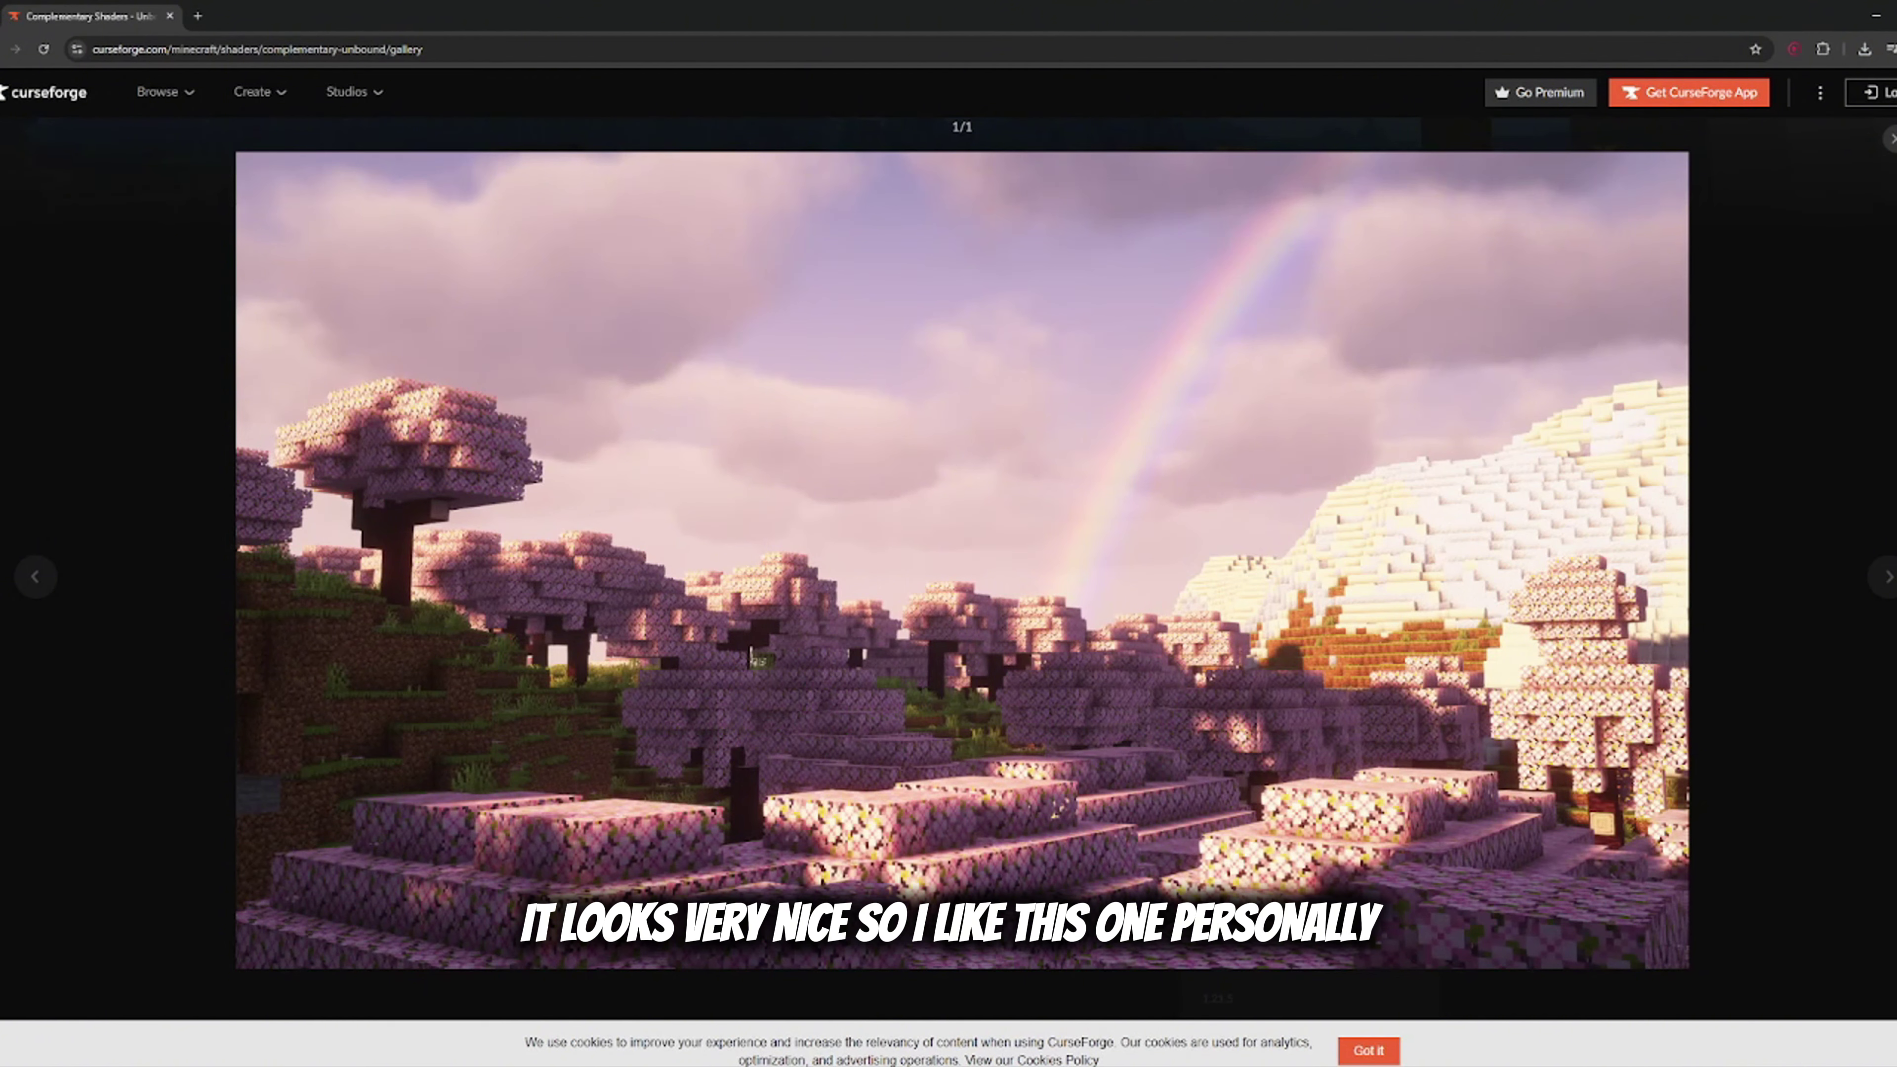
click(1890, 138)
key(alt+Left)
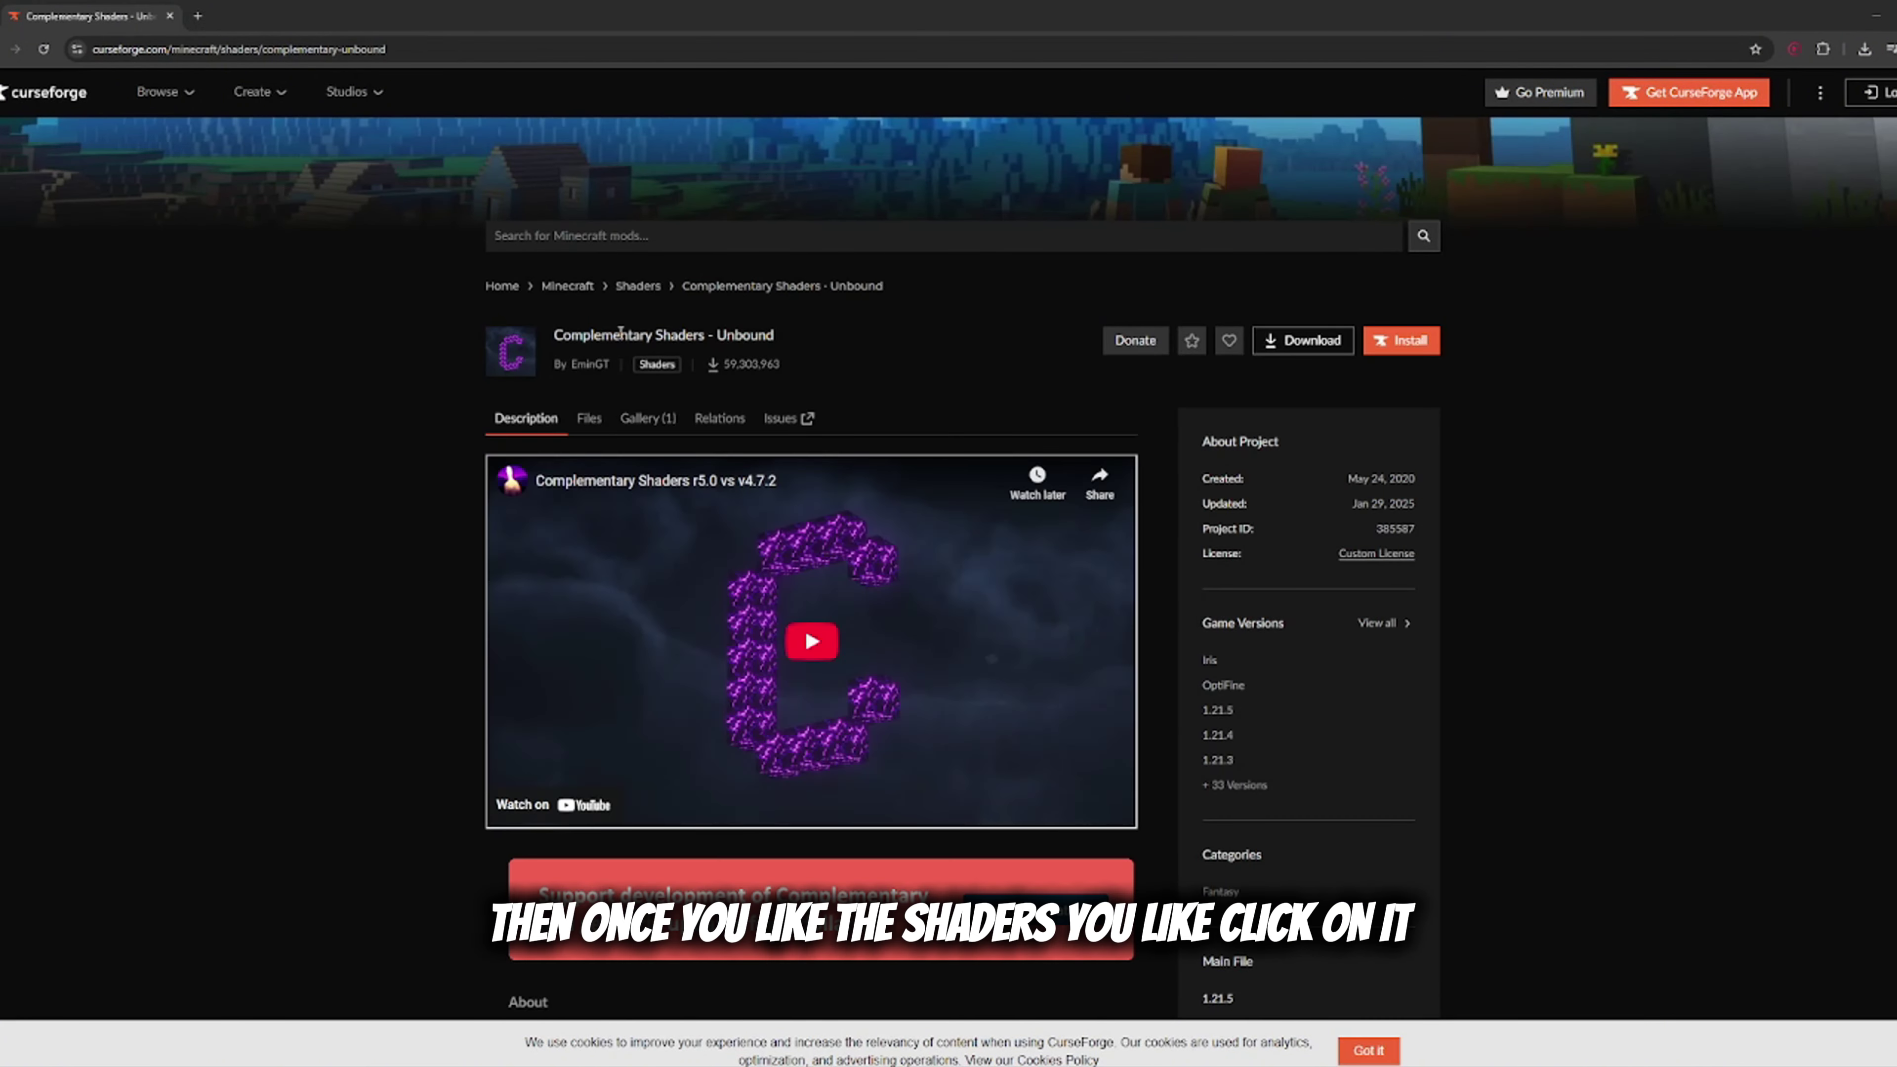
Download the Complementary Unbound r5.4 file, which supports game version 1.21.5.
click(588, 419)
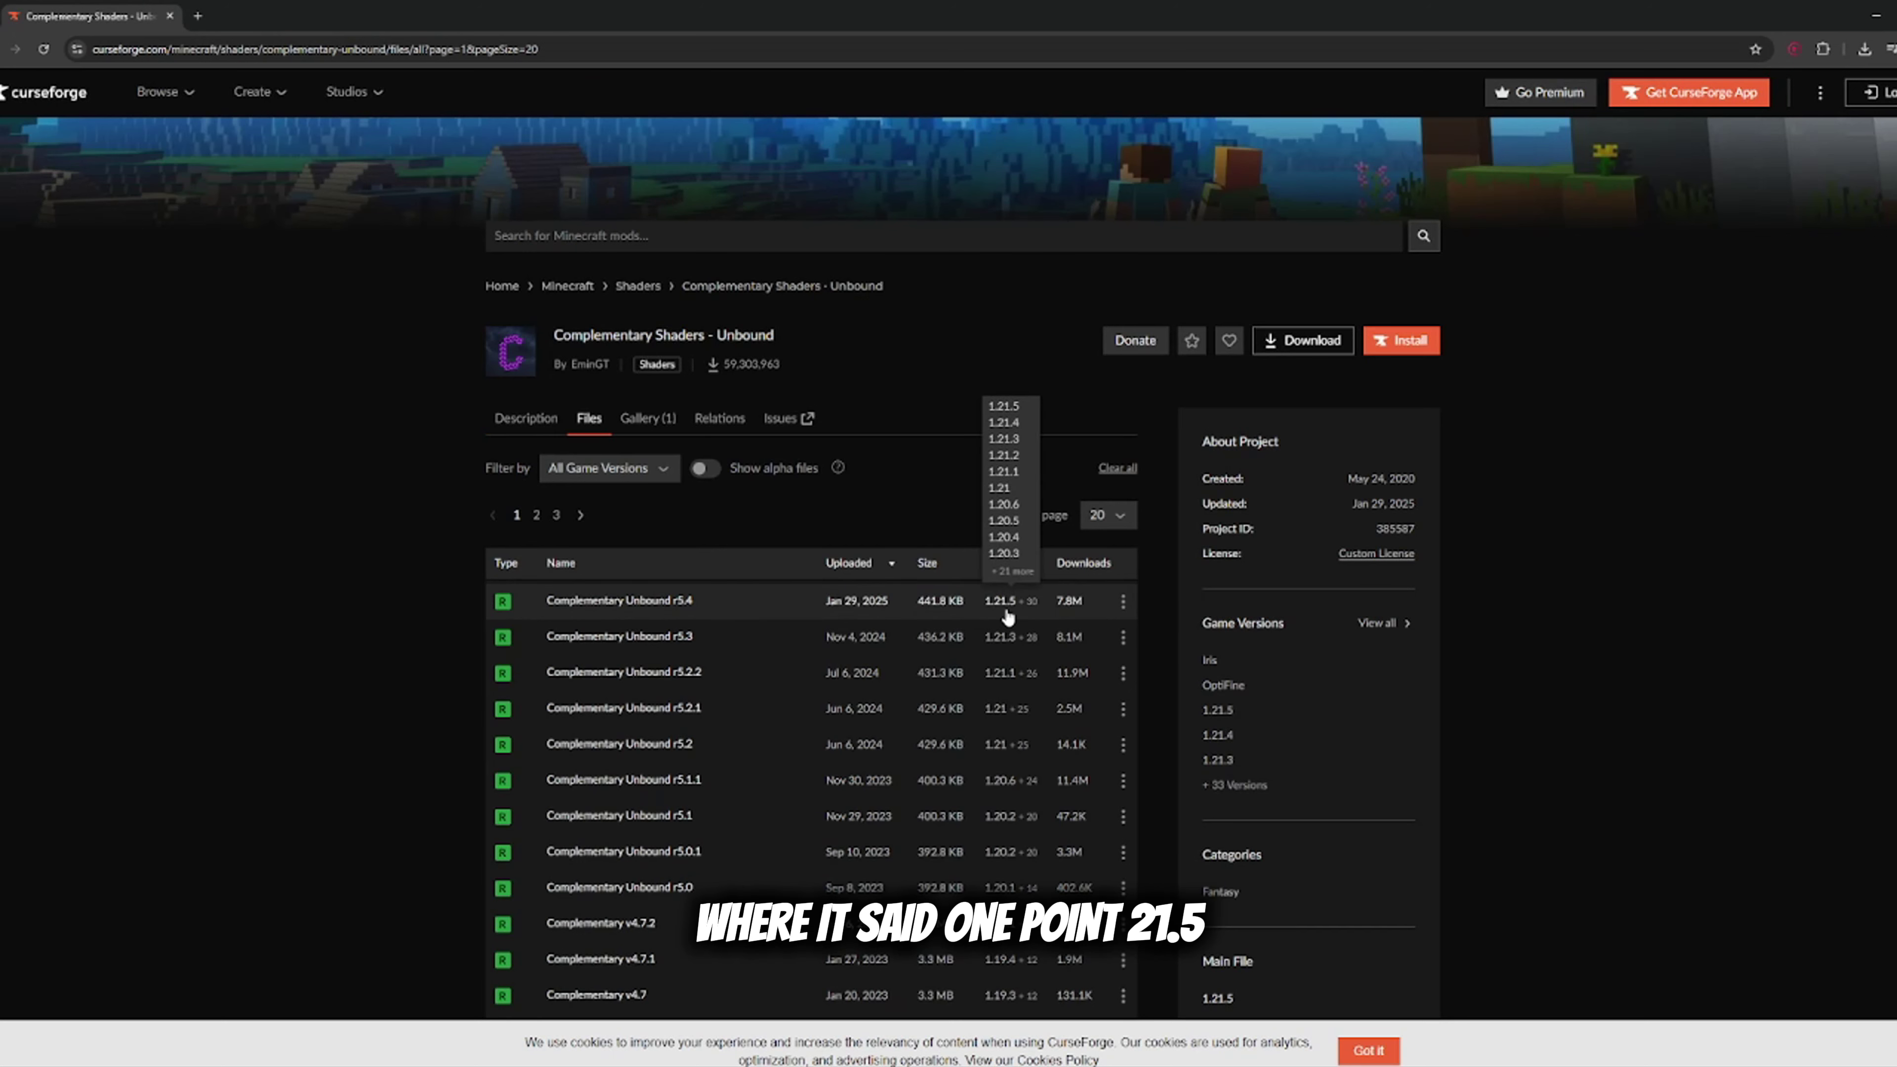
mouse_move(1020, 617)
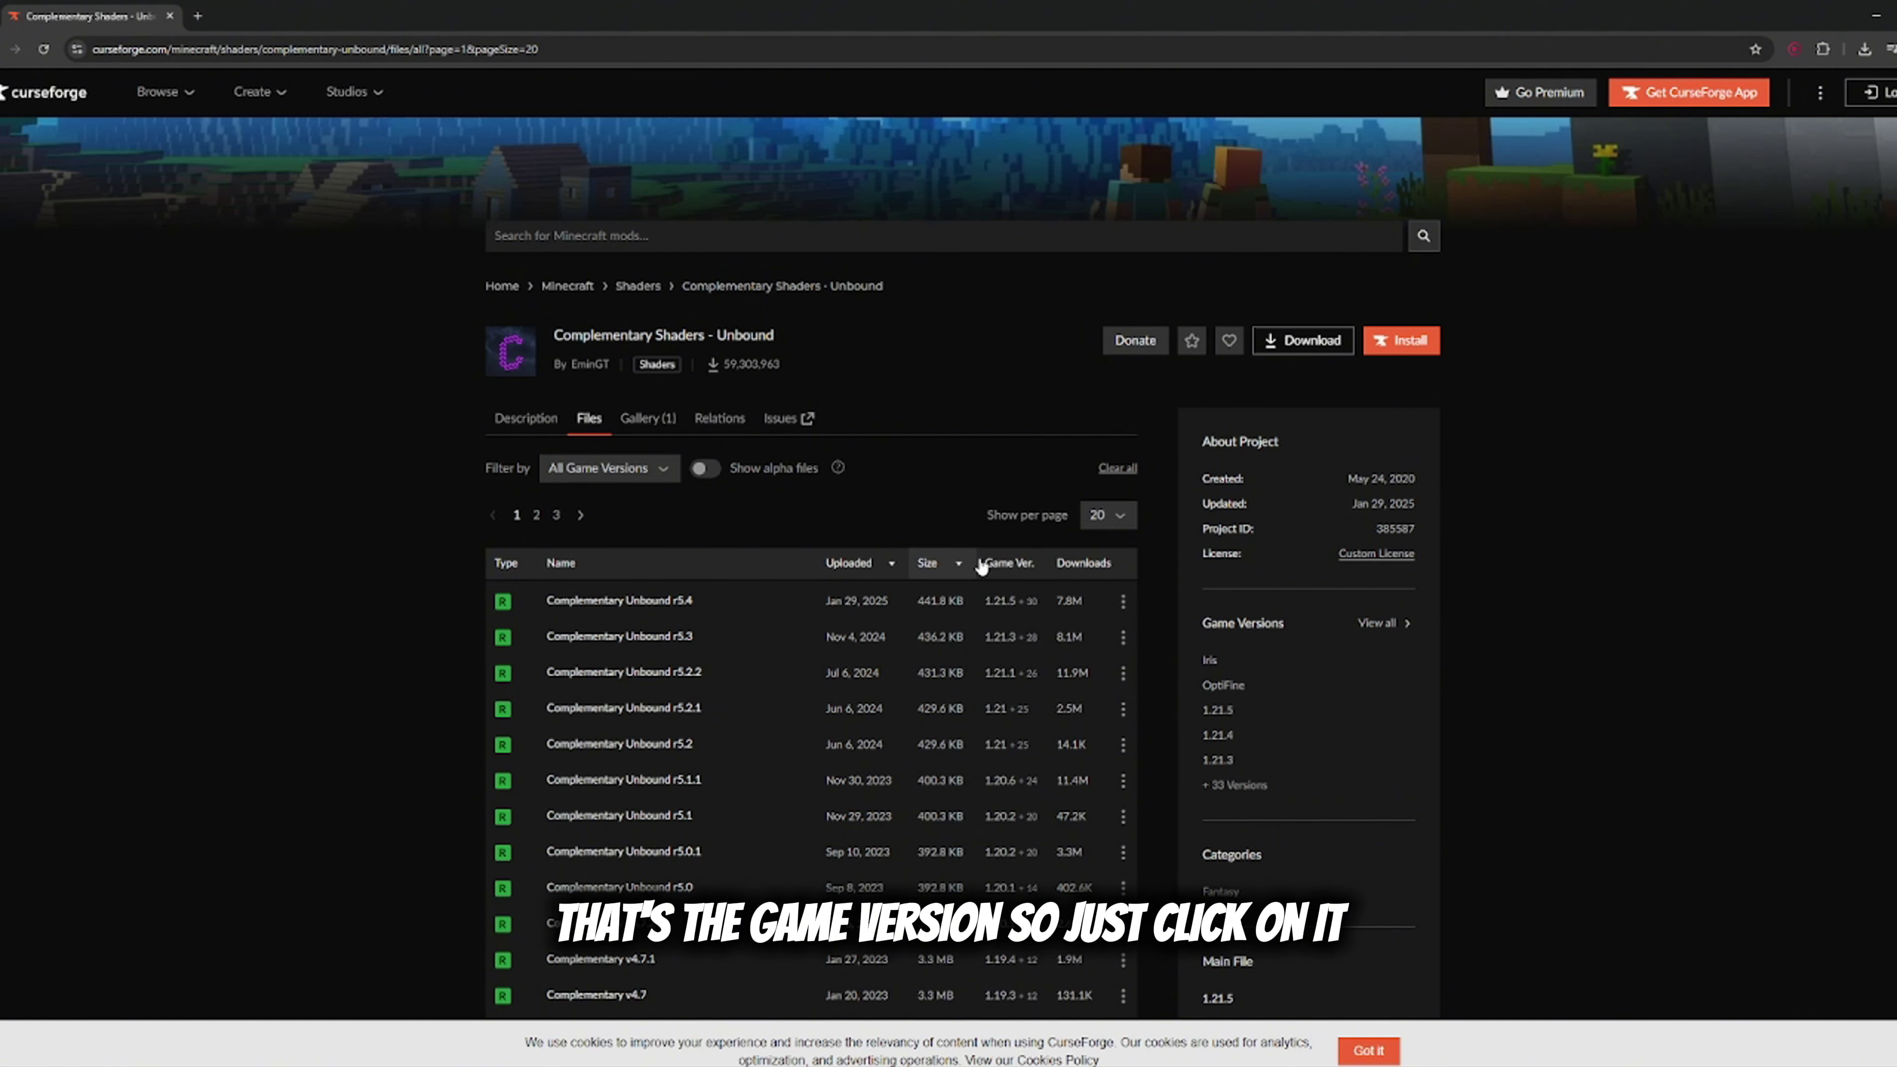
click(1123, 603)
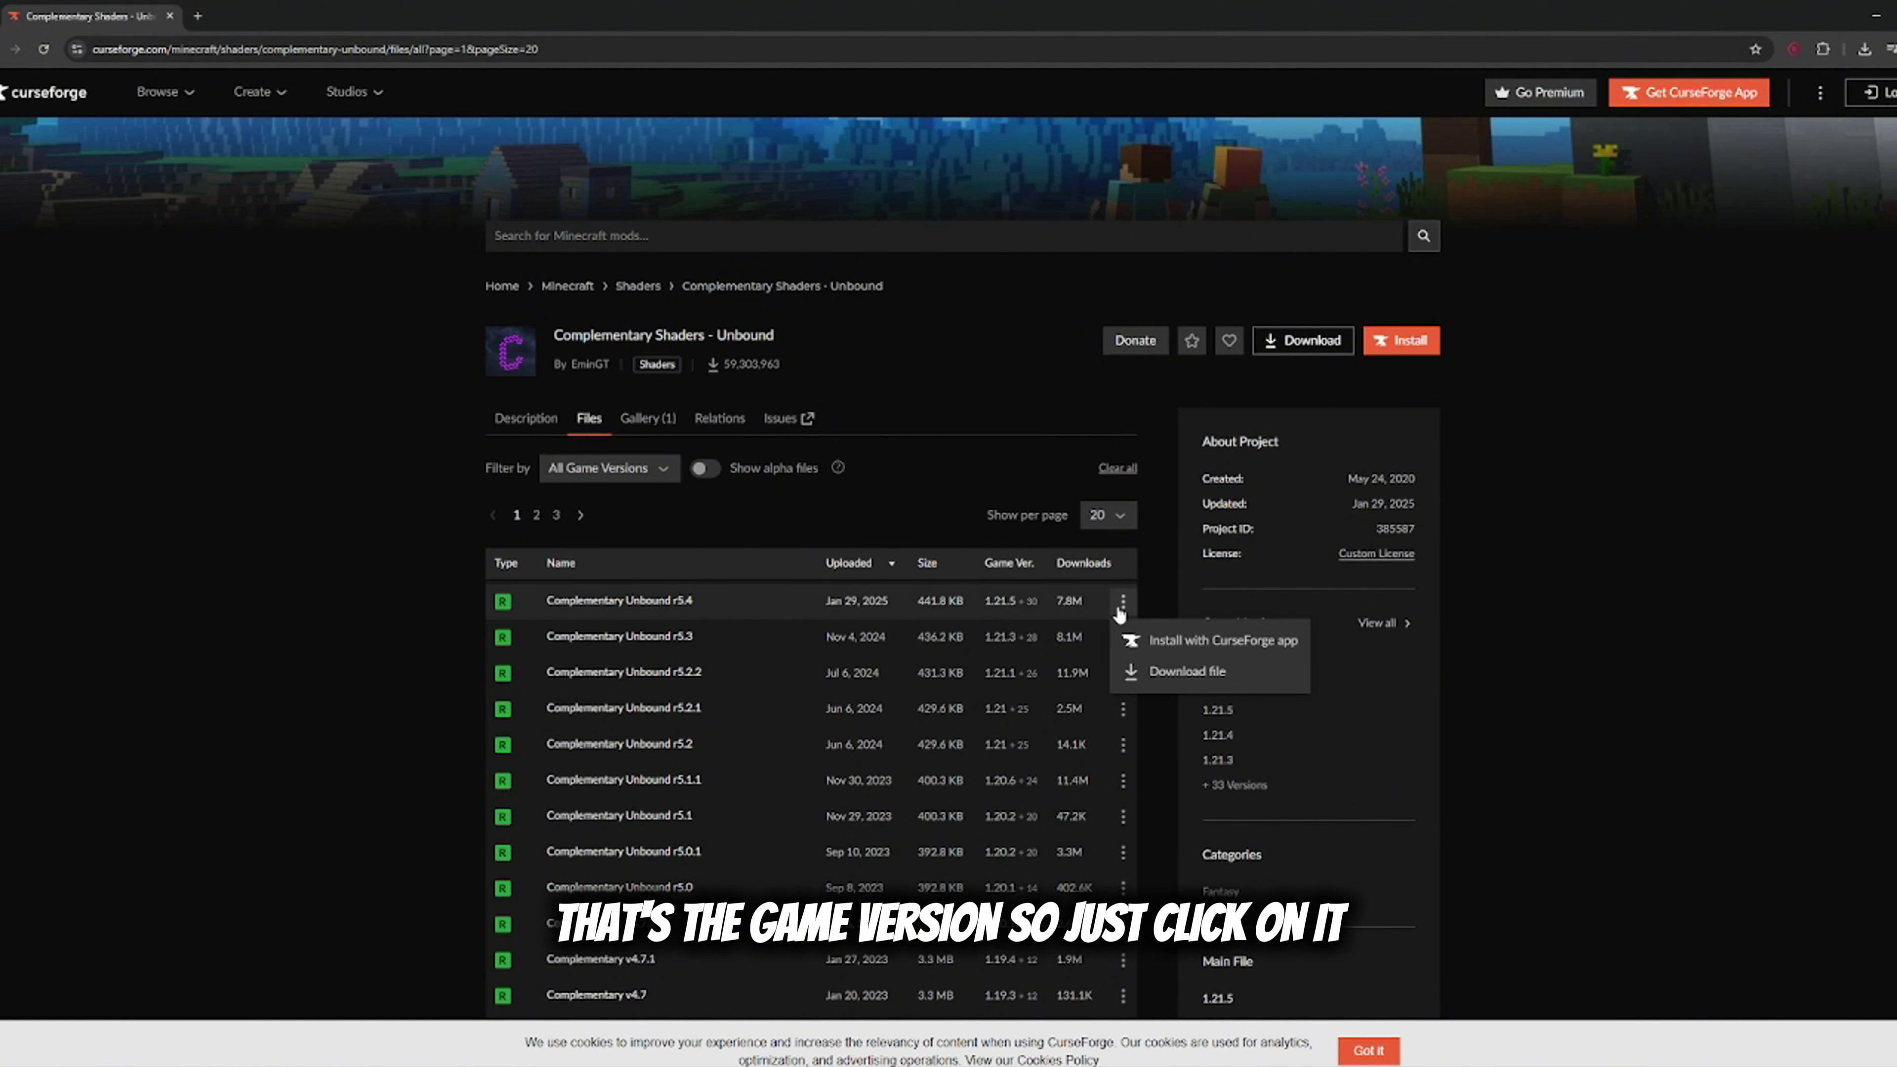
click(1182, 671)
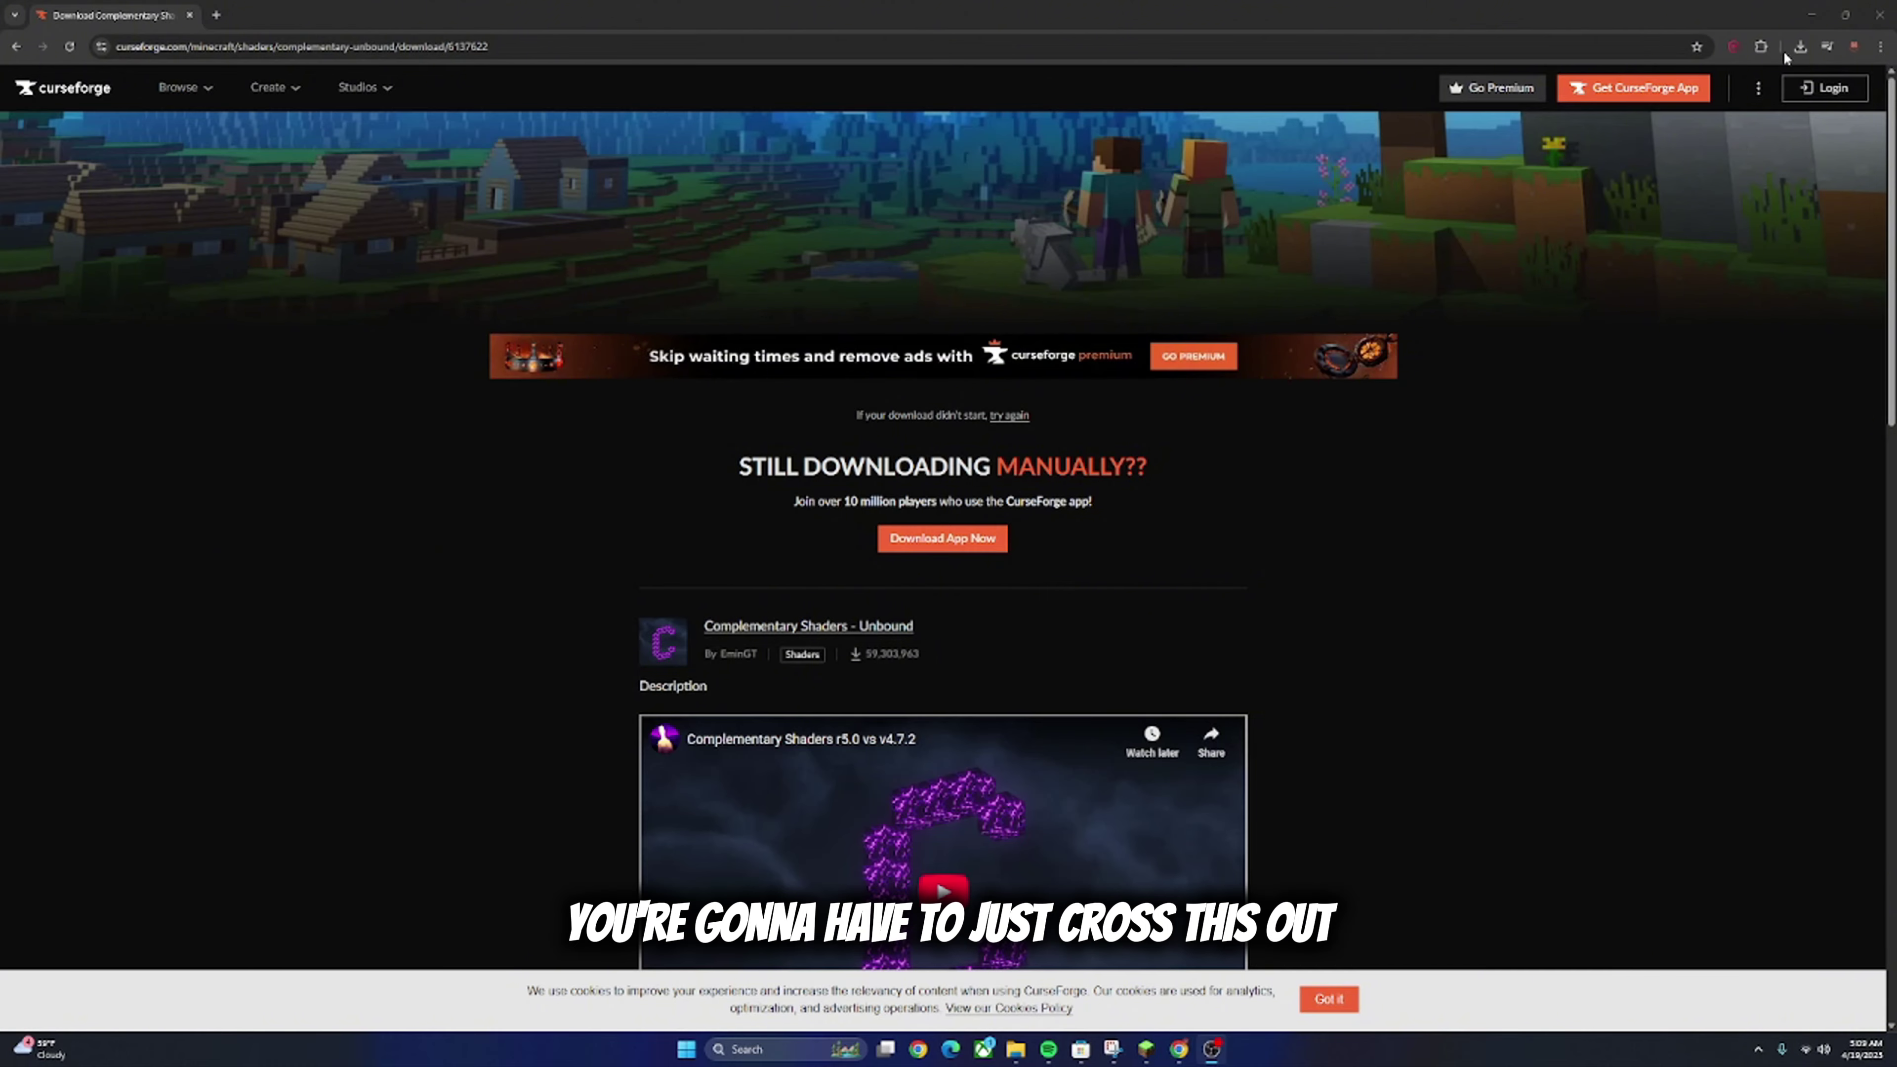
Minimize the browser, switch to the Downloads folder in File Explorer and launch fabric-installer-1.0.3.
click(1809, 16)
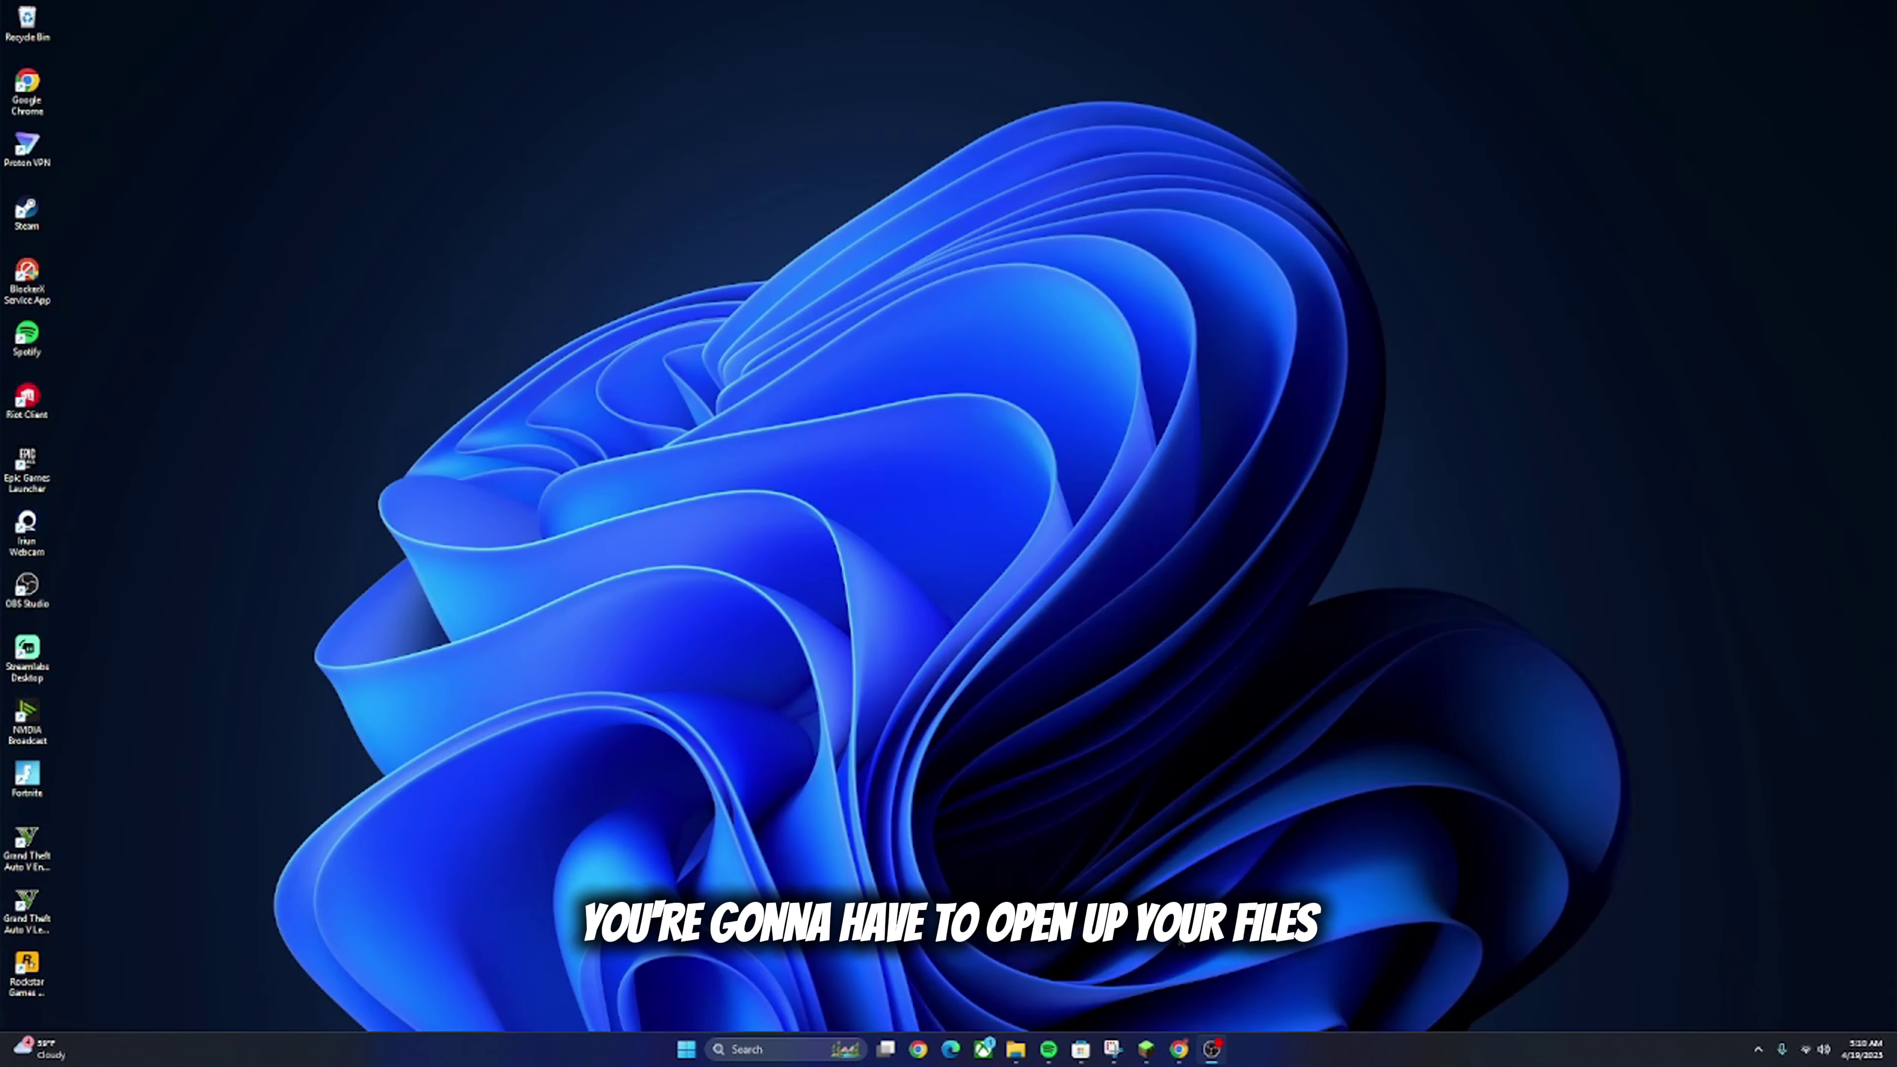
click(1014, 1049)
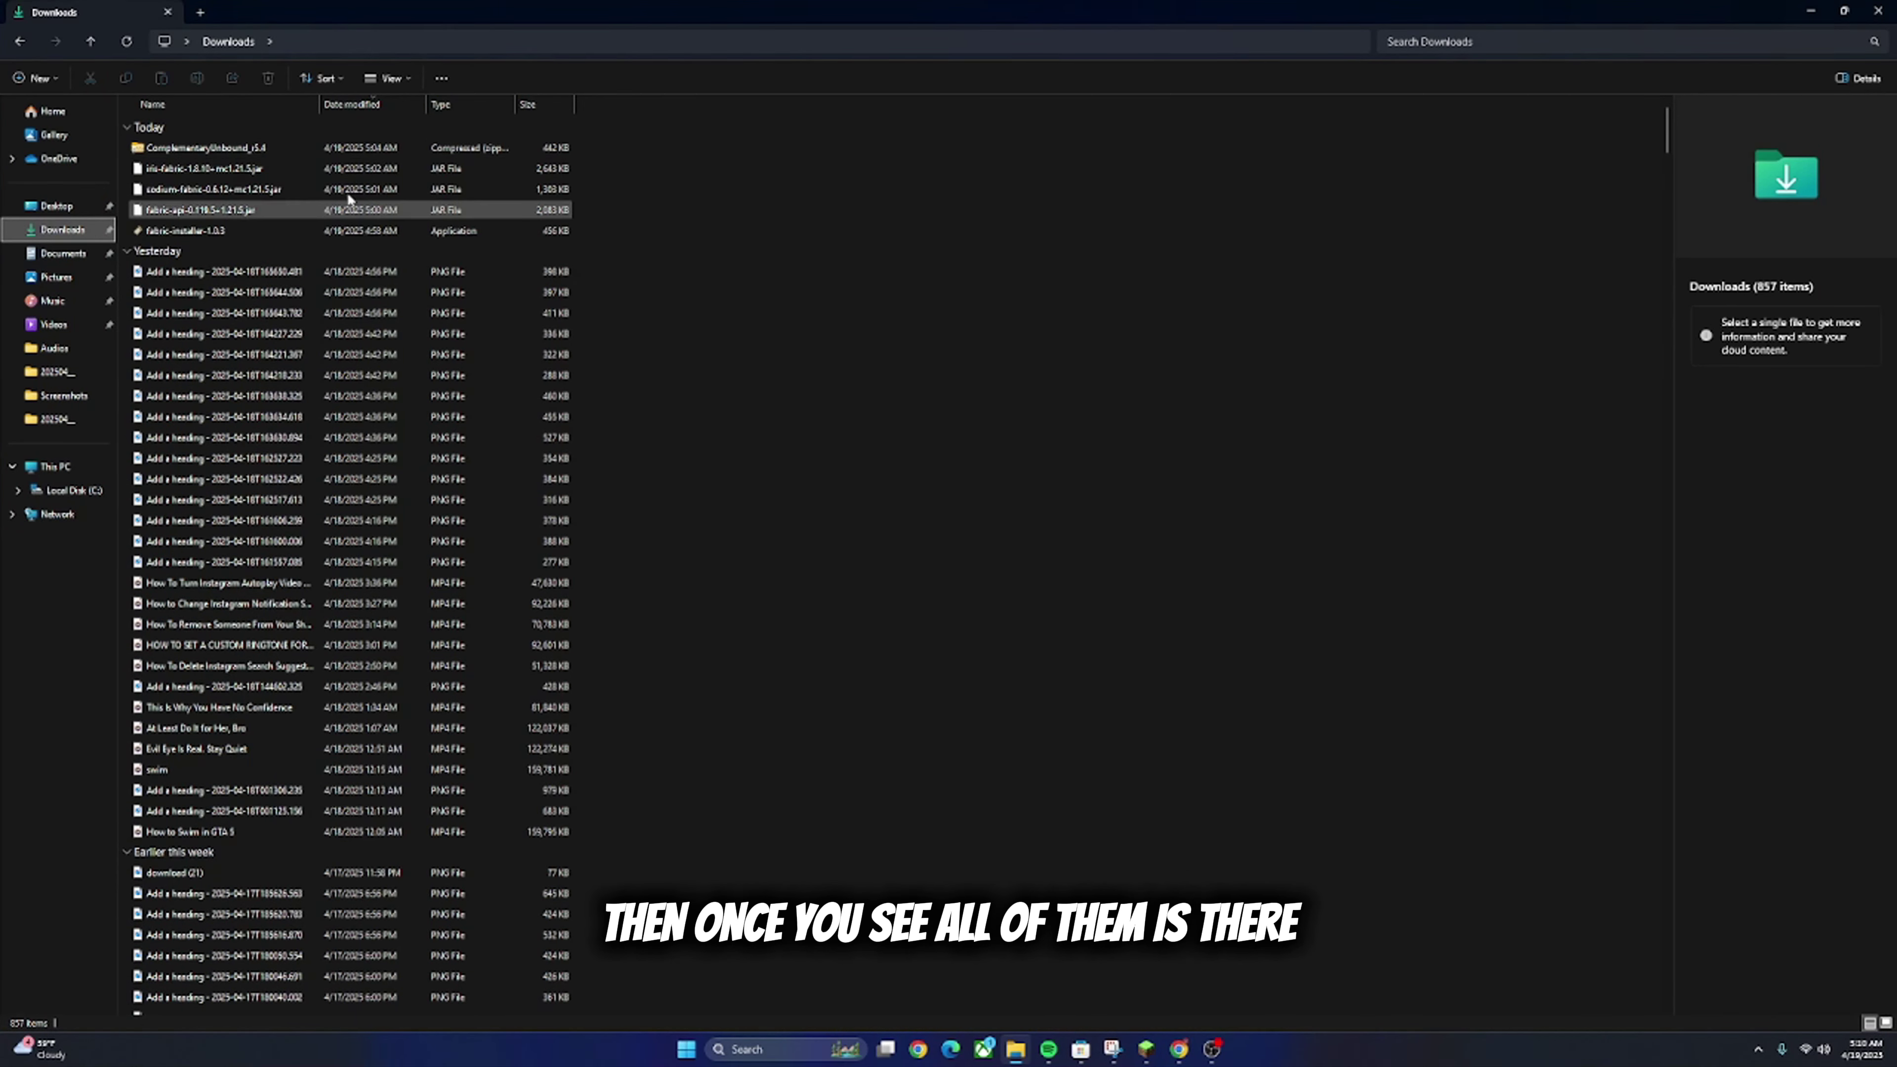
click(200, 233)
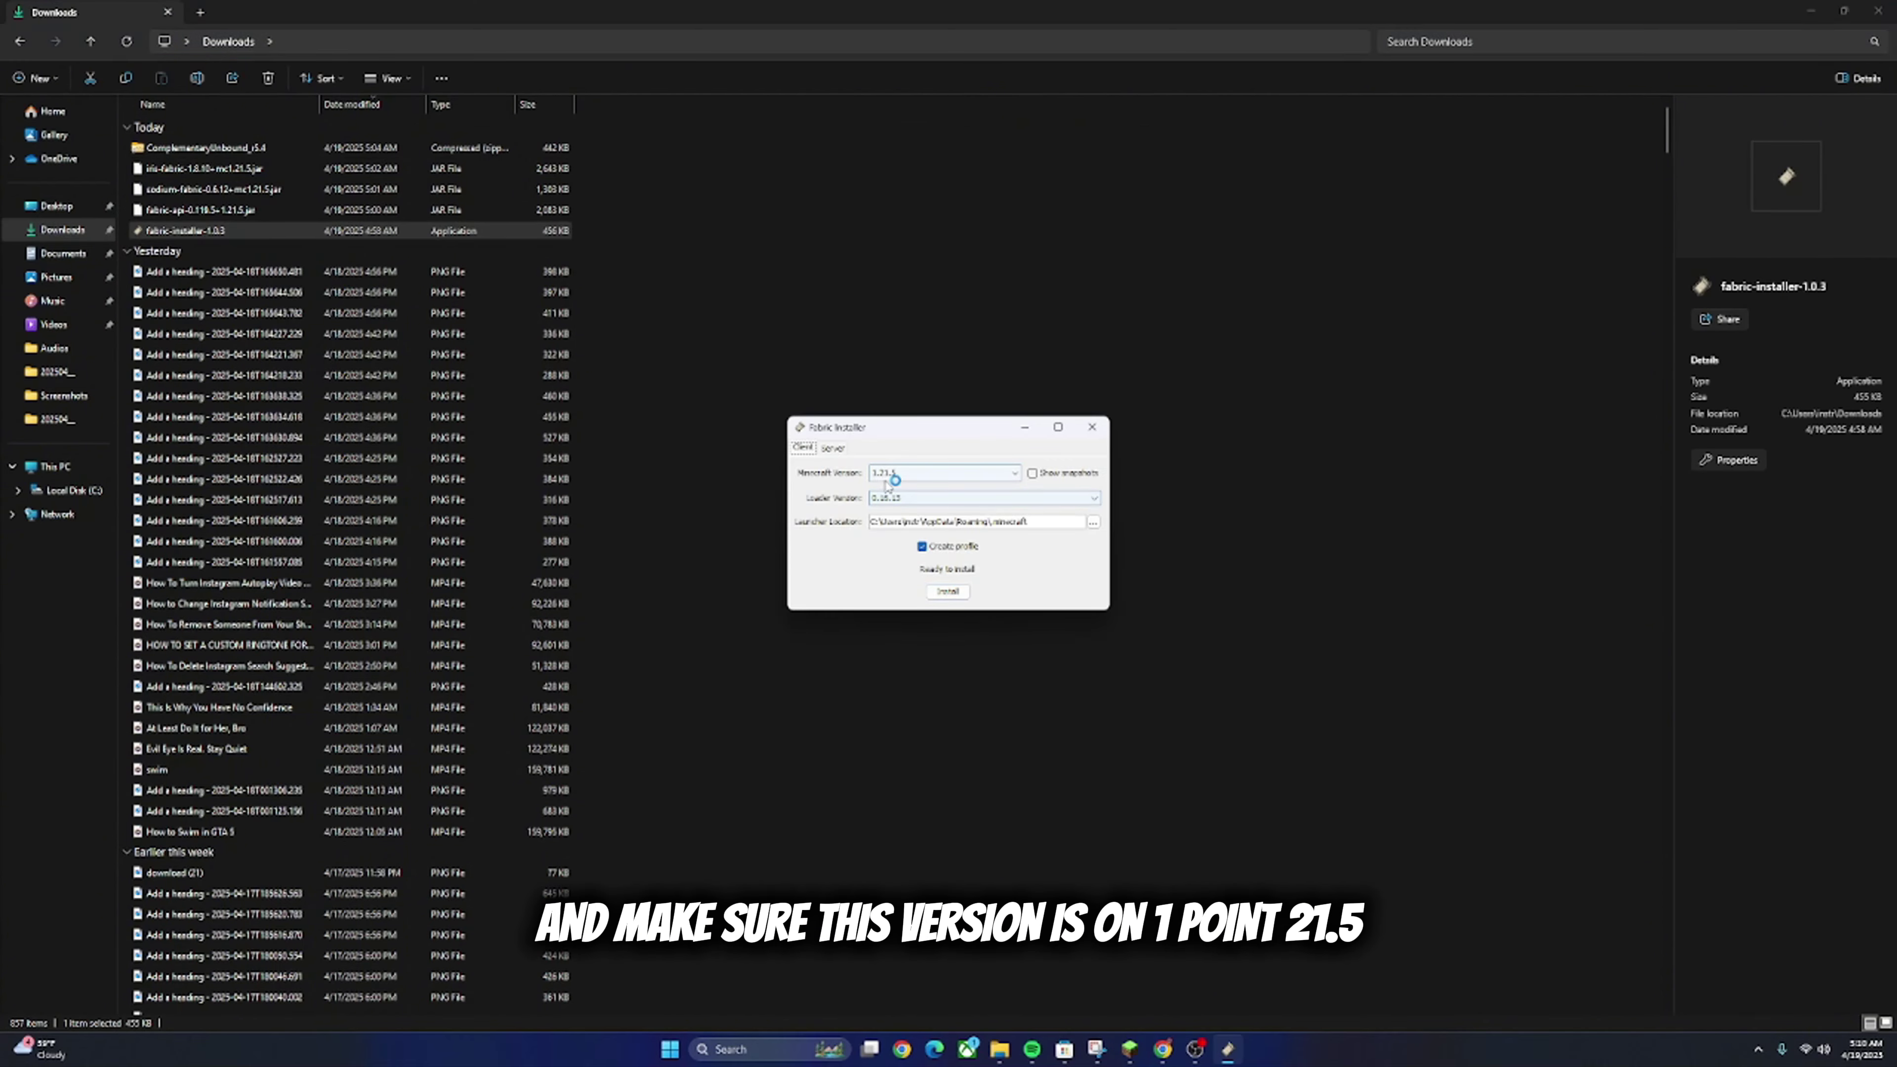
Install the Fabric client for Minecraft 1.21.5, continuing with the launcher open, and minimize the installer and Downloads windows.
click(901, 473)
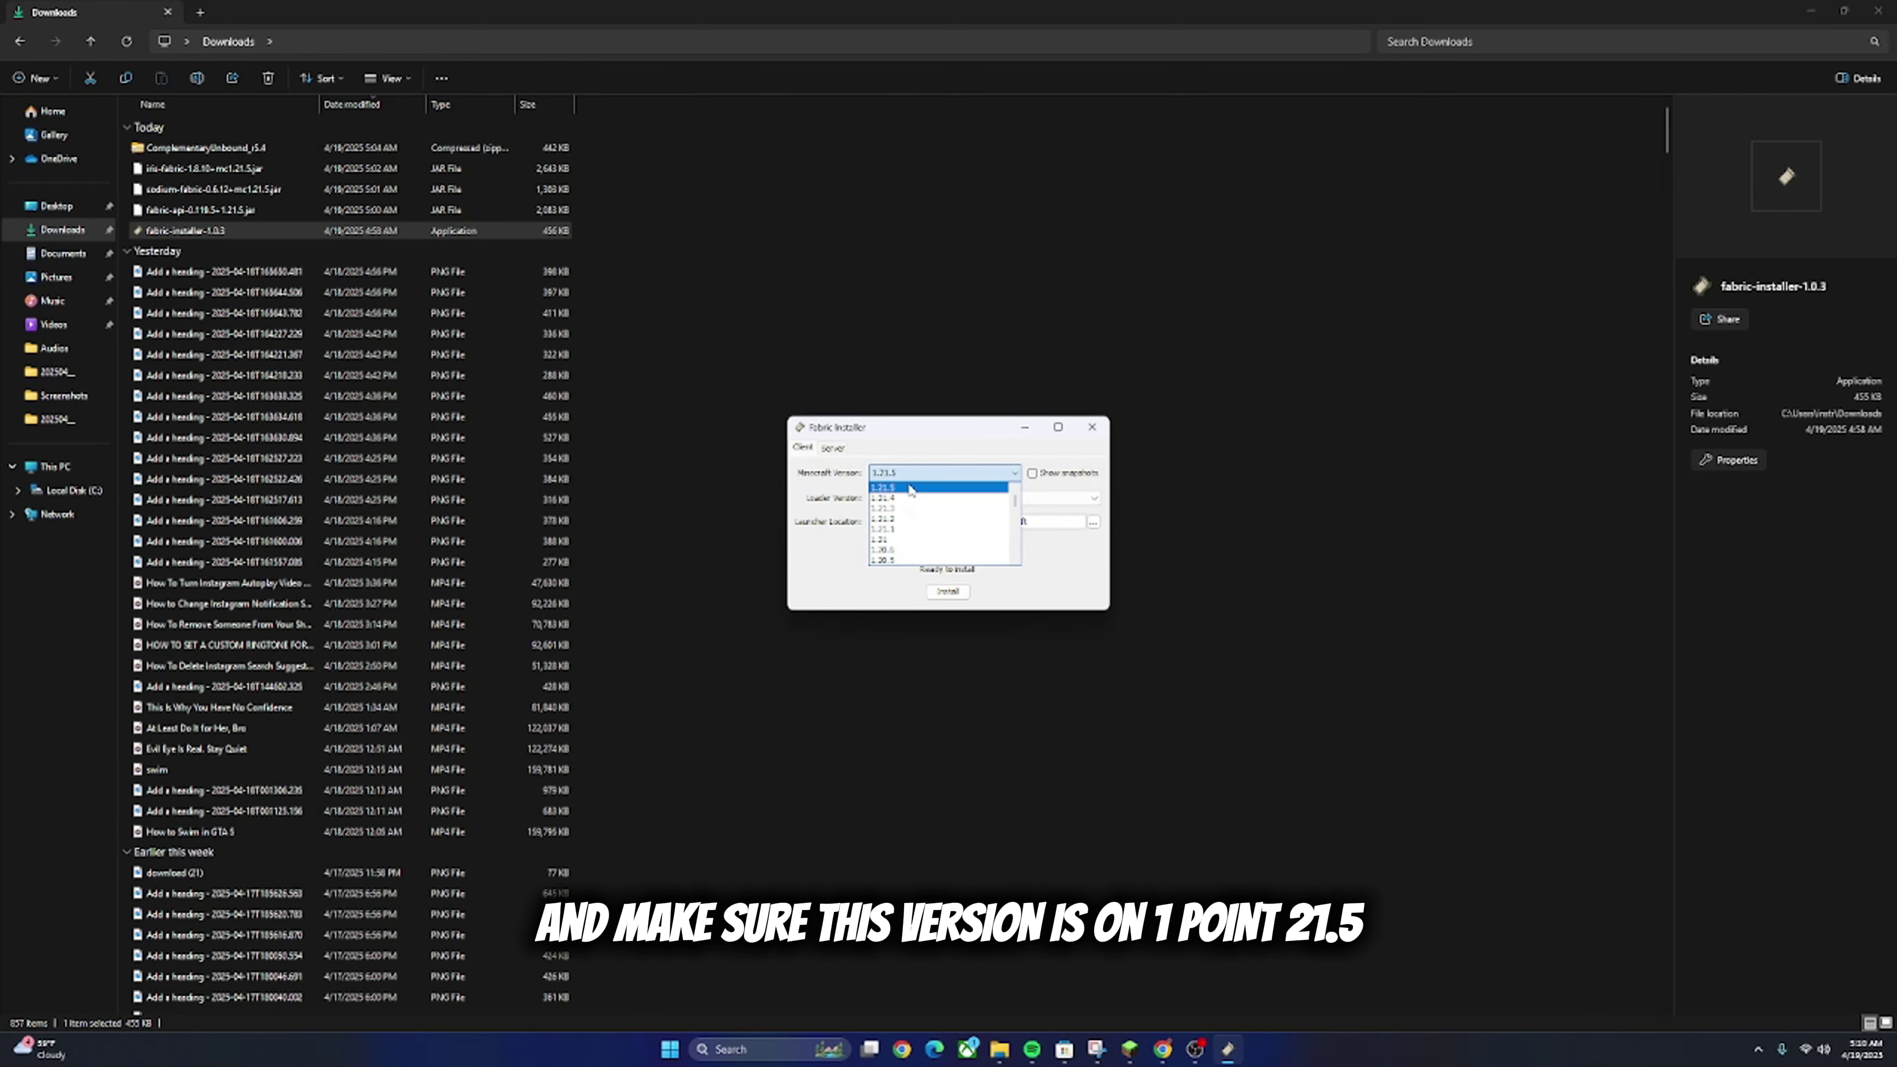
click(908, 490)
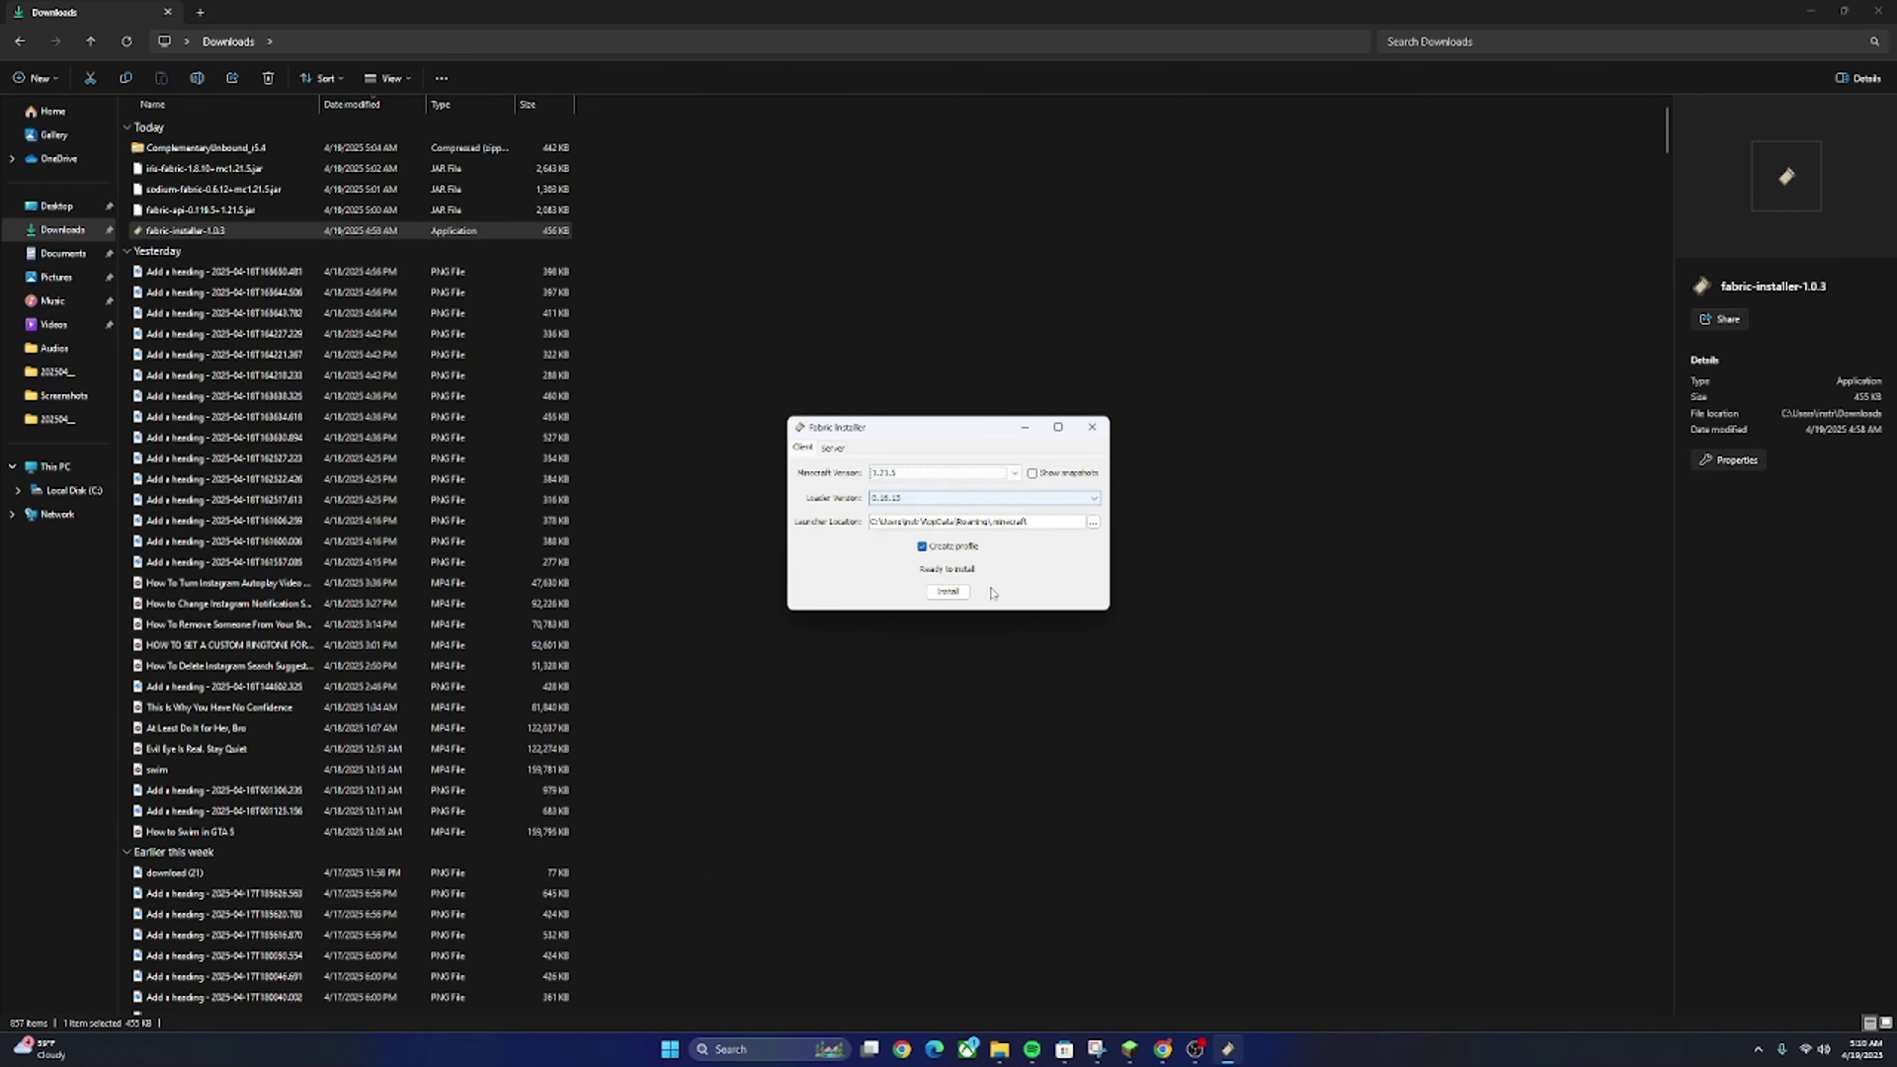
click(955, 594)
click(920, 544)
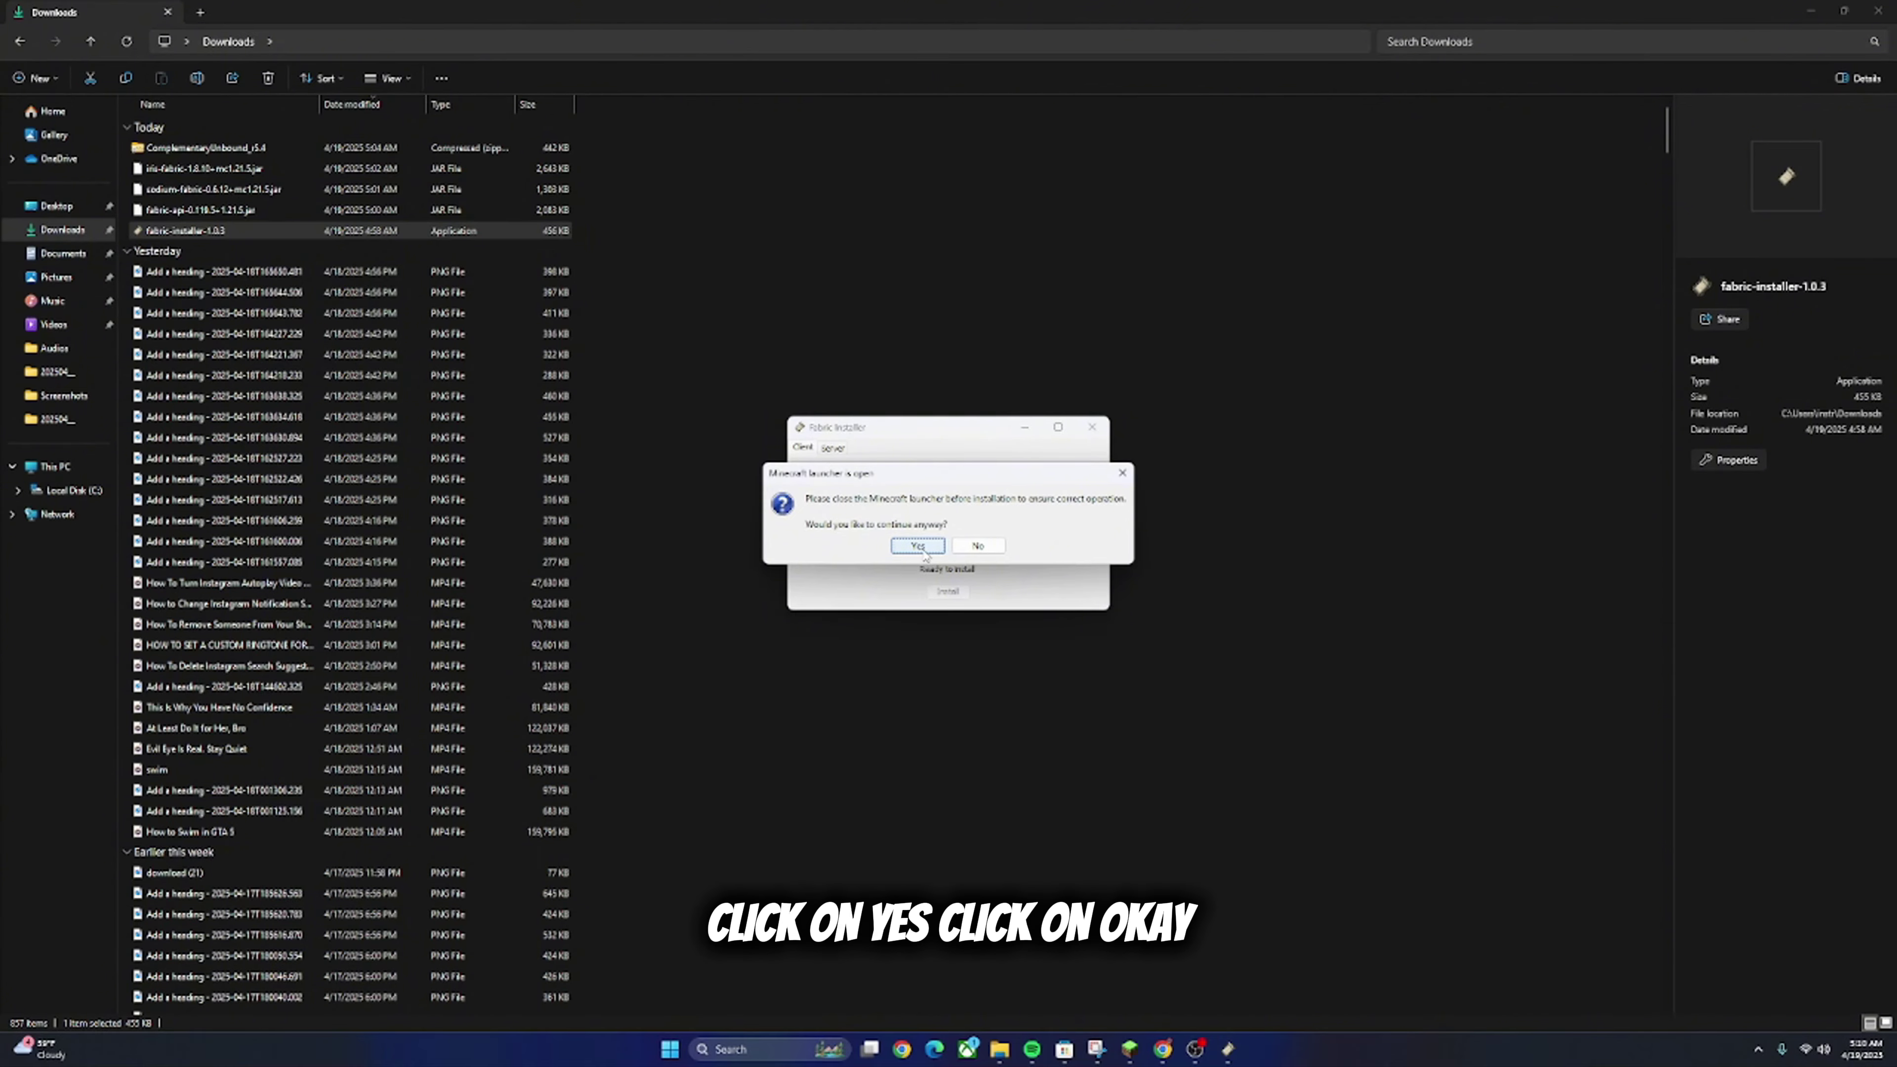
click(963, 543)
click(971, 566)
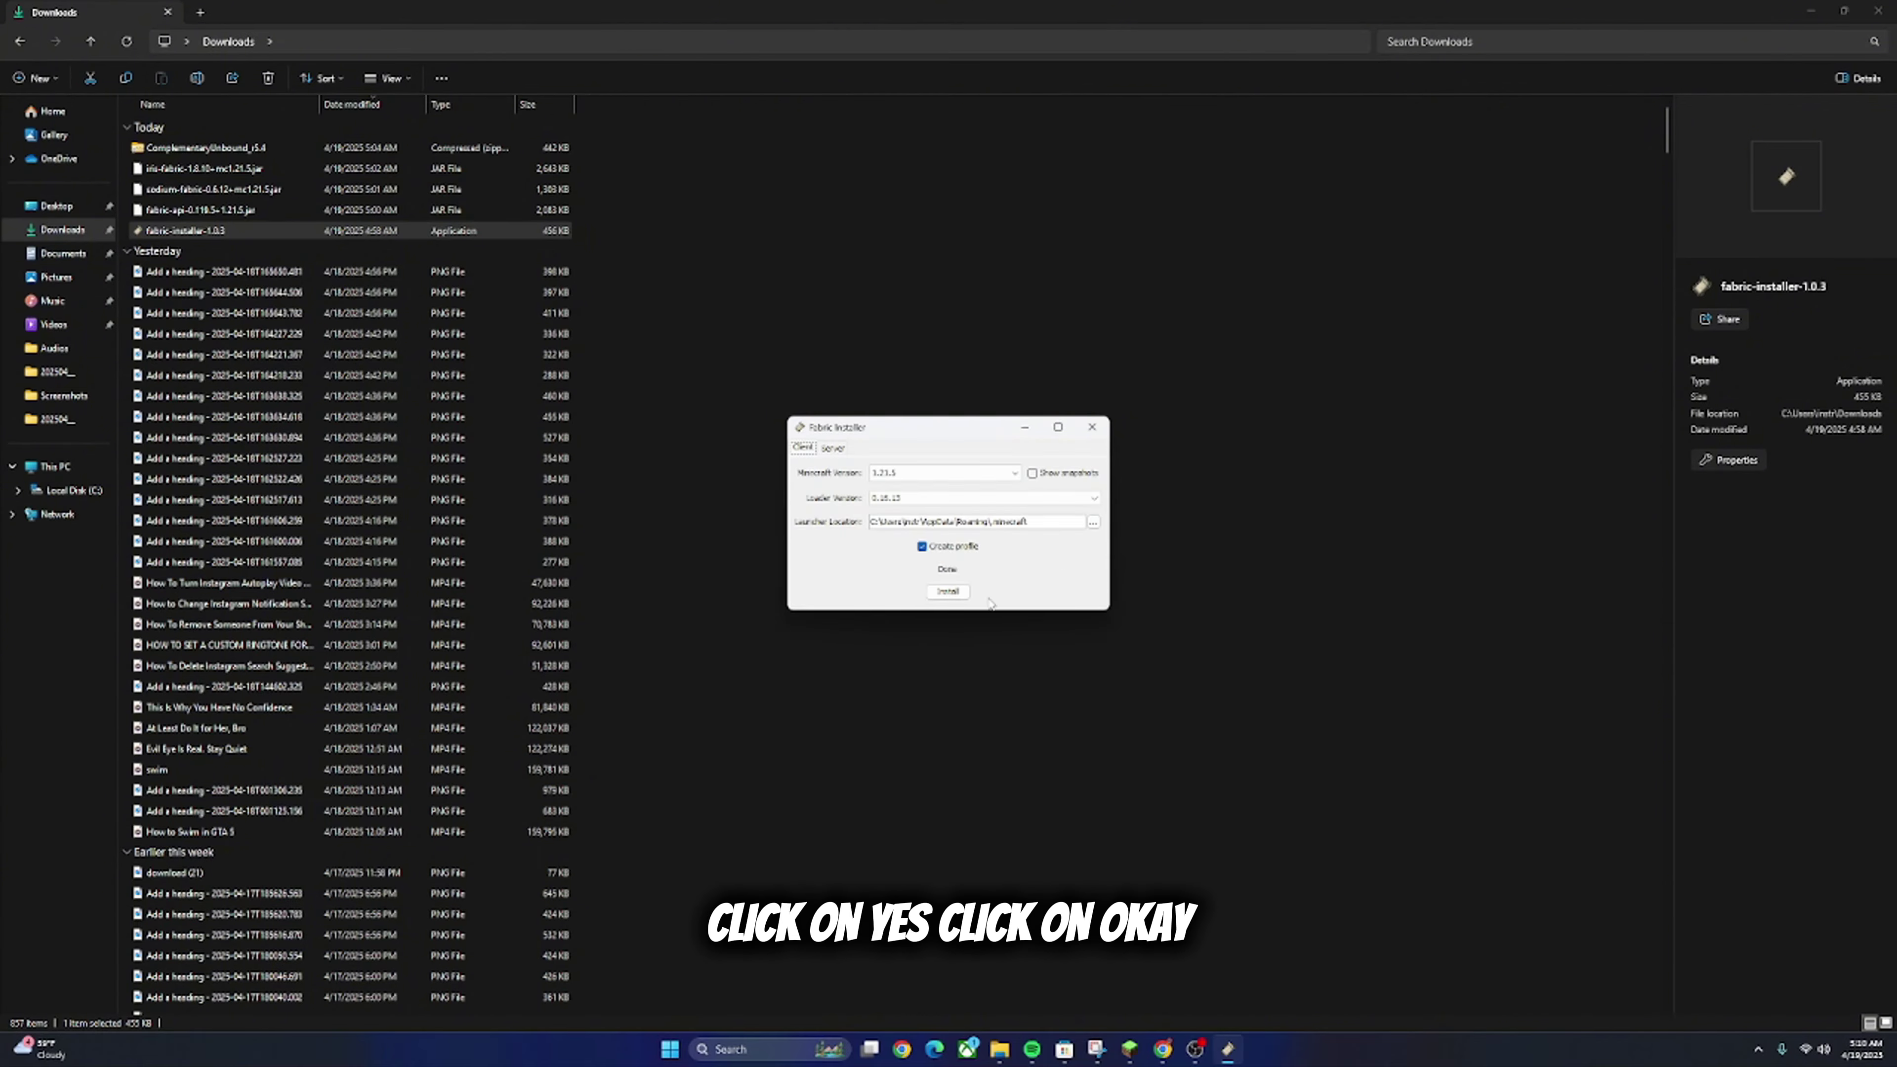
click(1024, 428)
click(1811, 10)
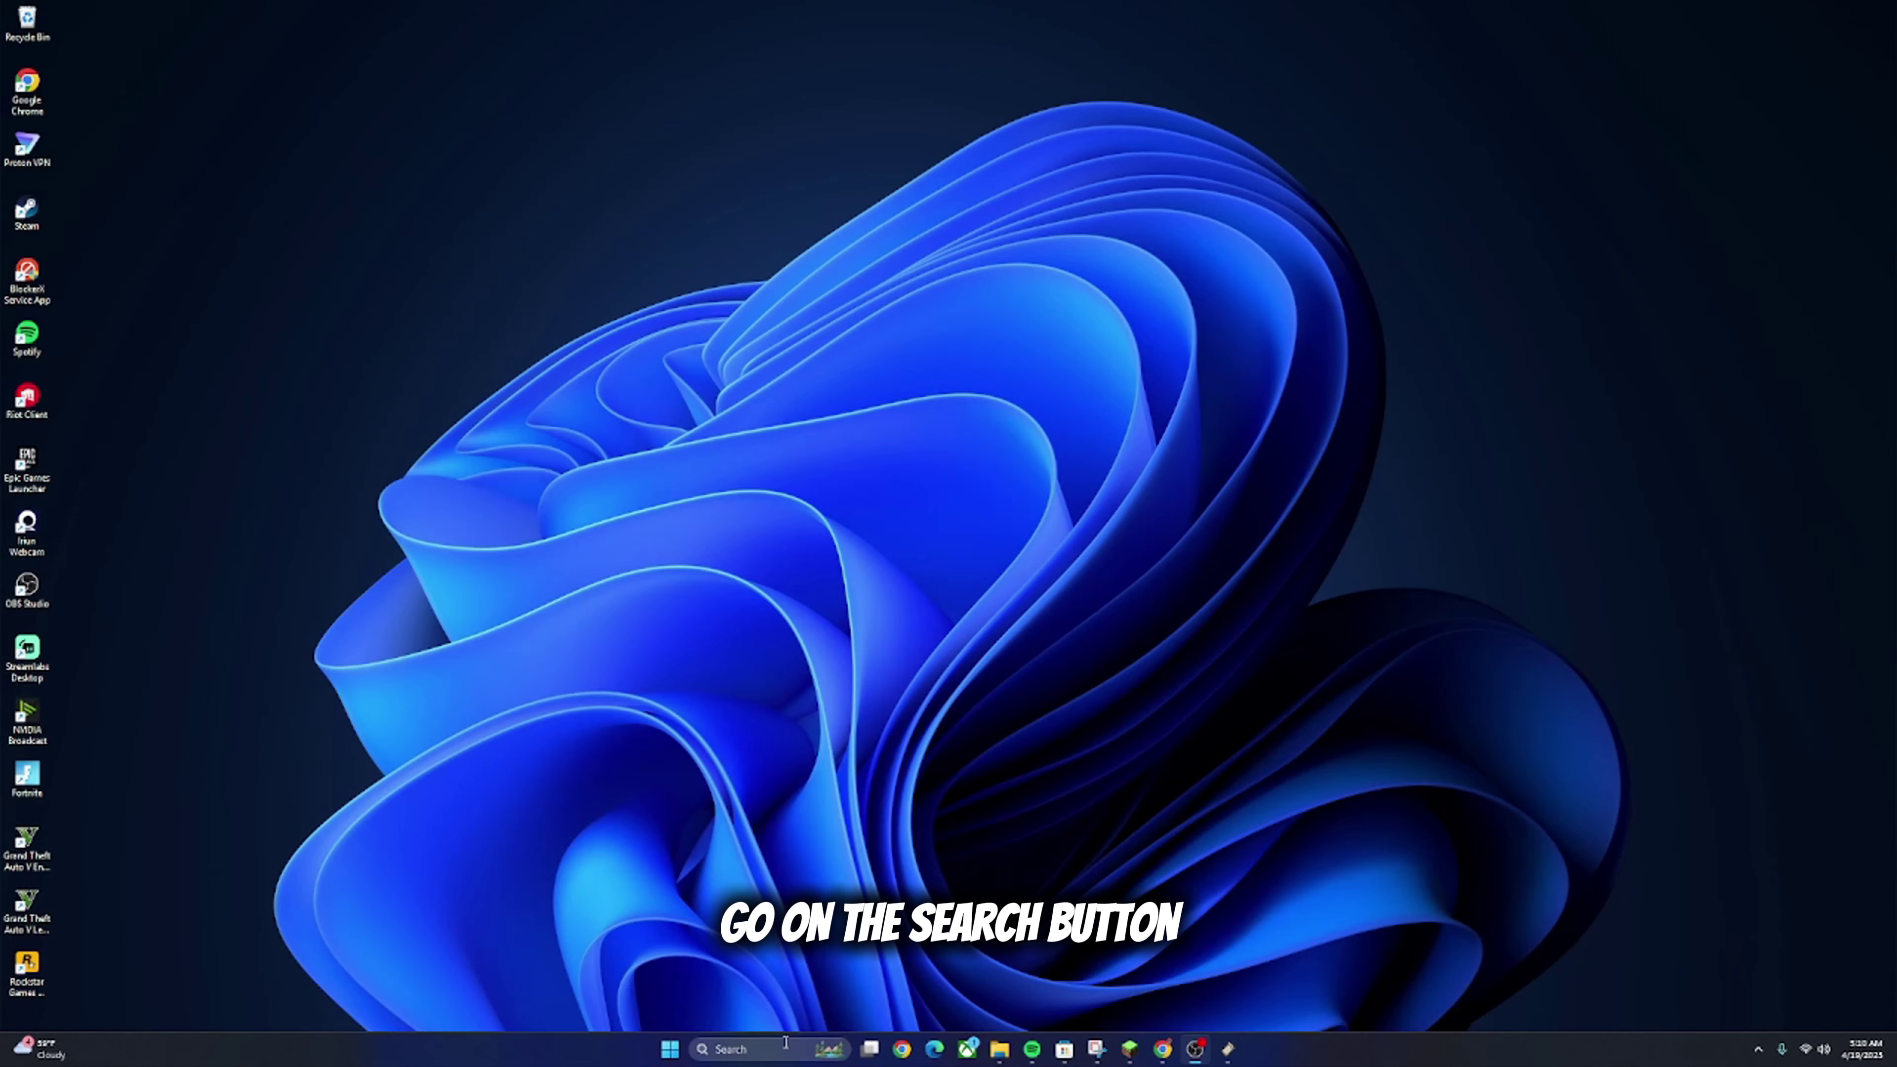
Search Windows for Minecraft Launcher and open it.
click(784, 1042)
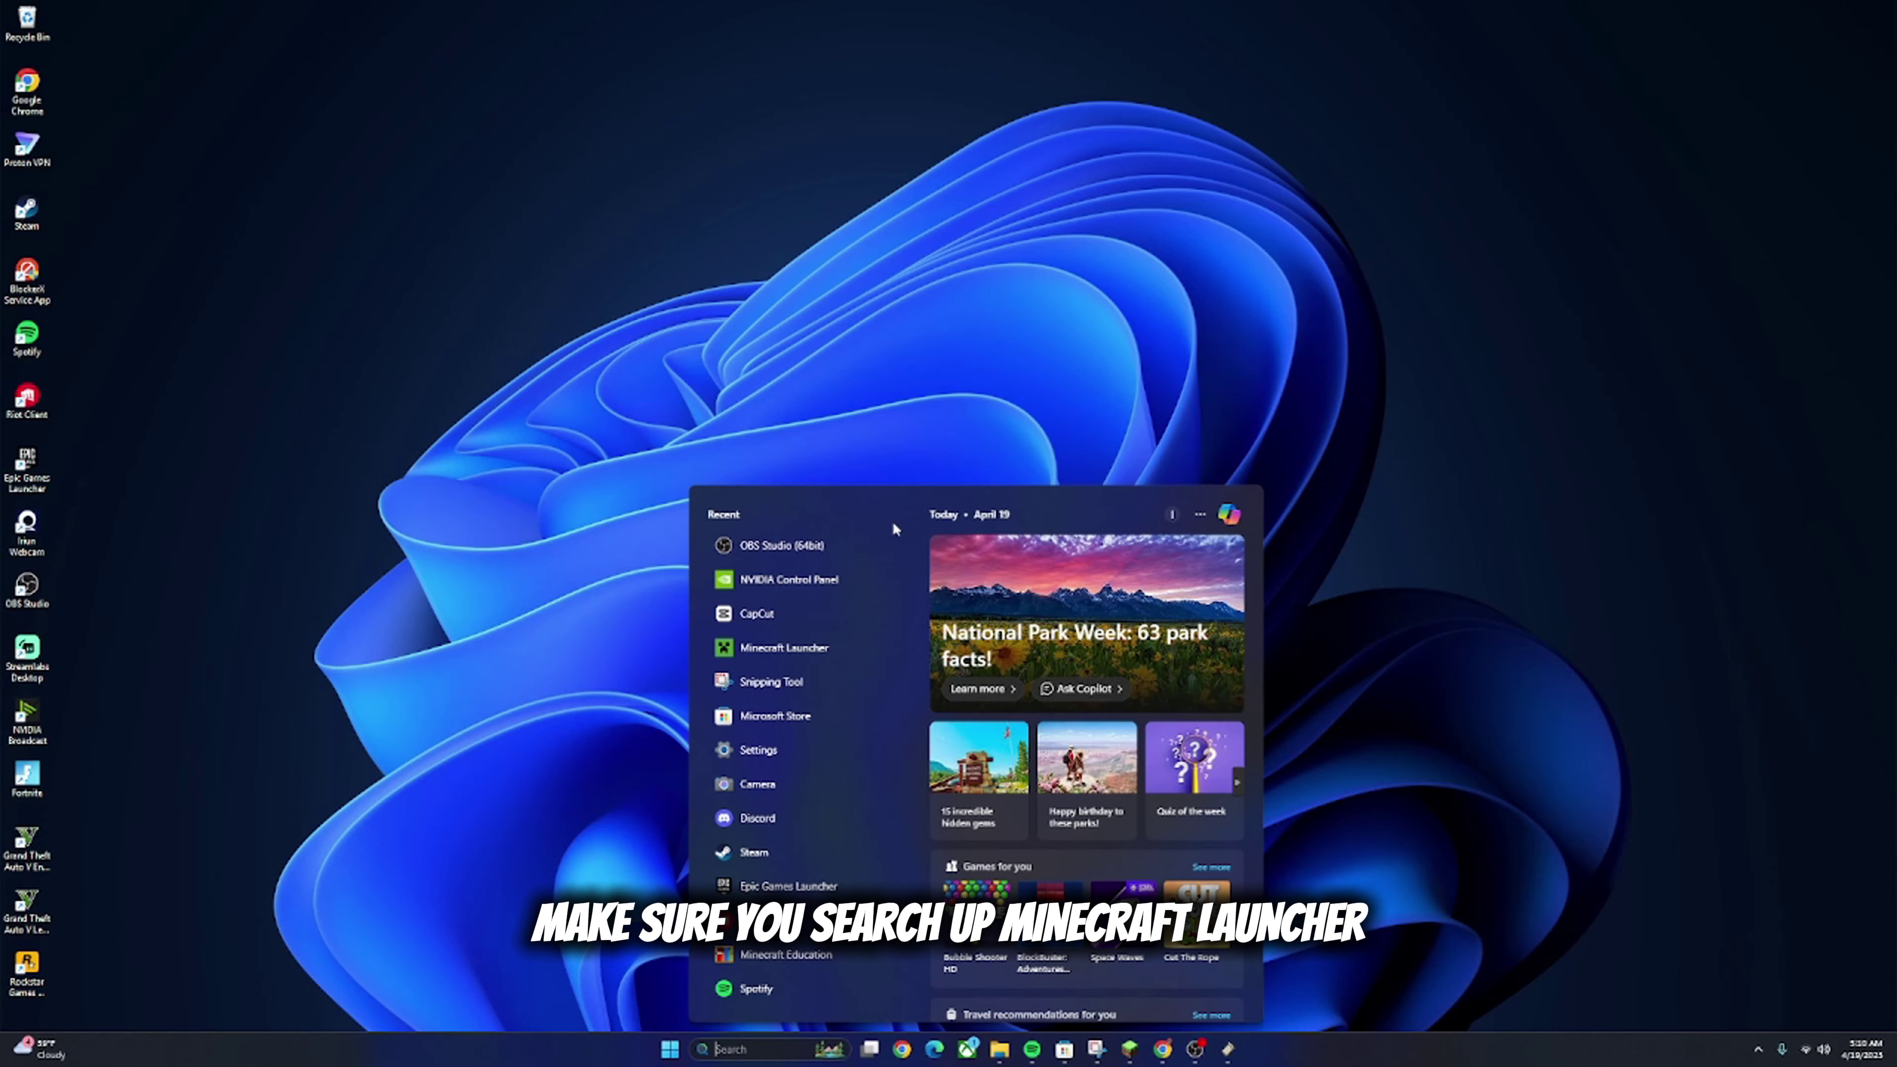
text(minecr)
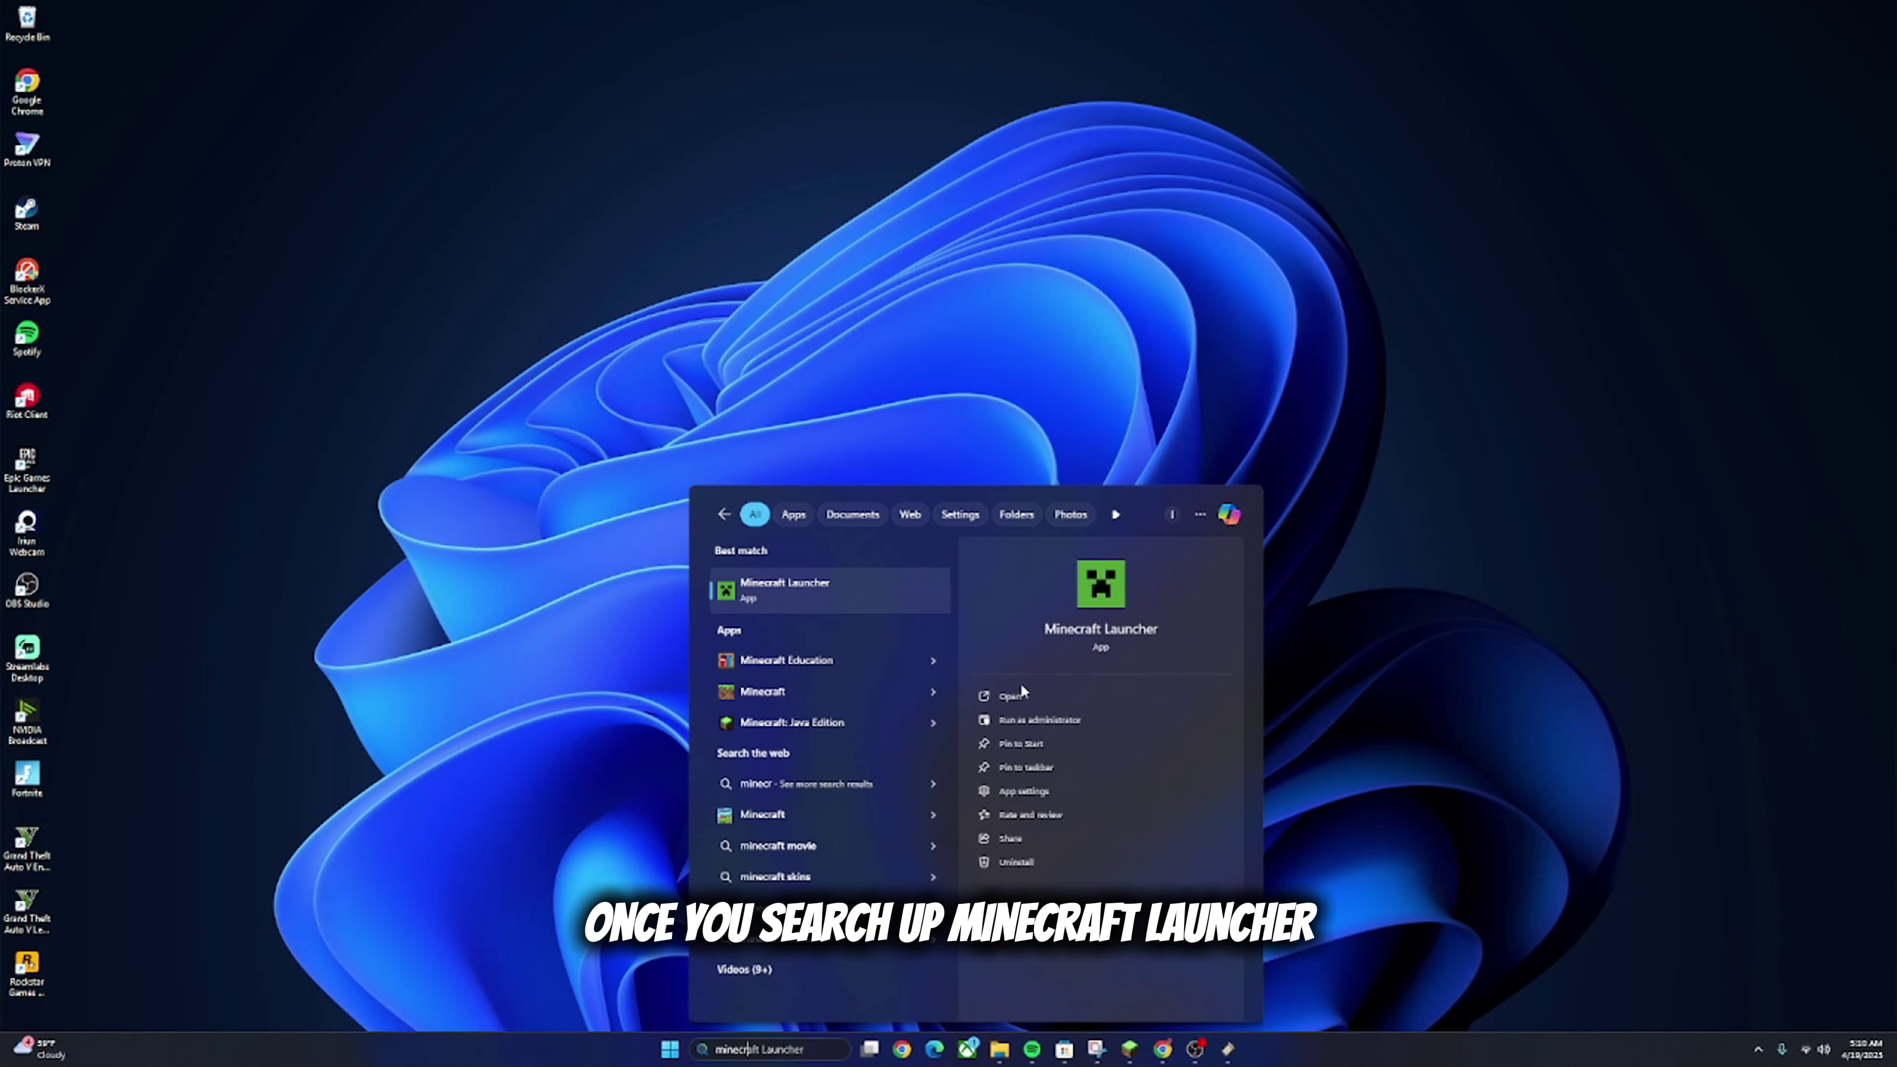
click(1015, 694)
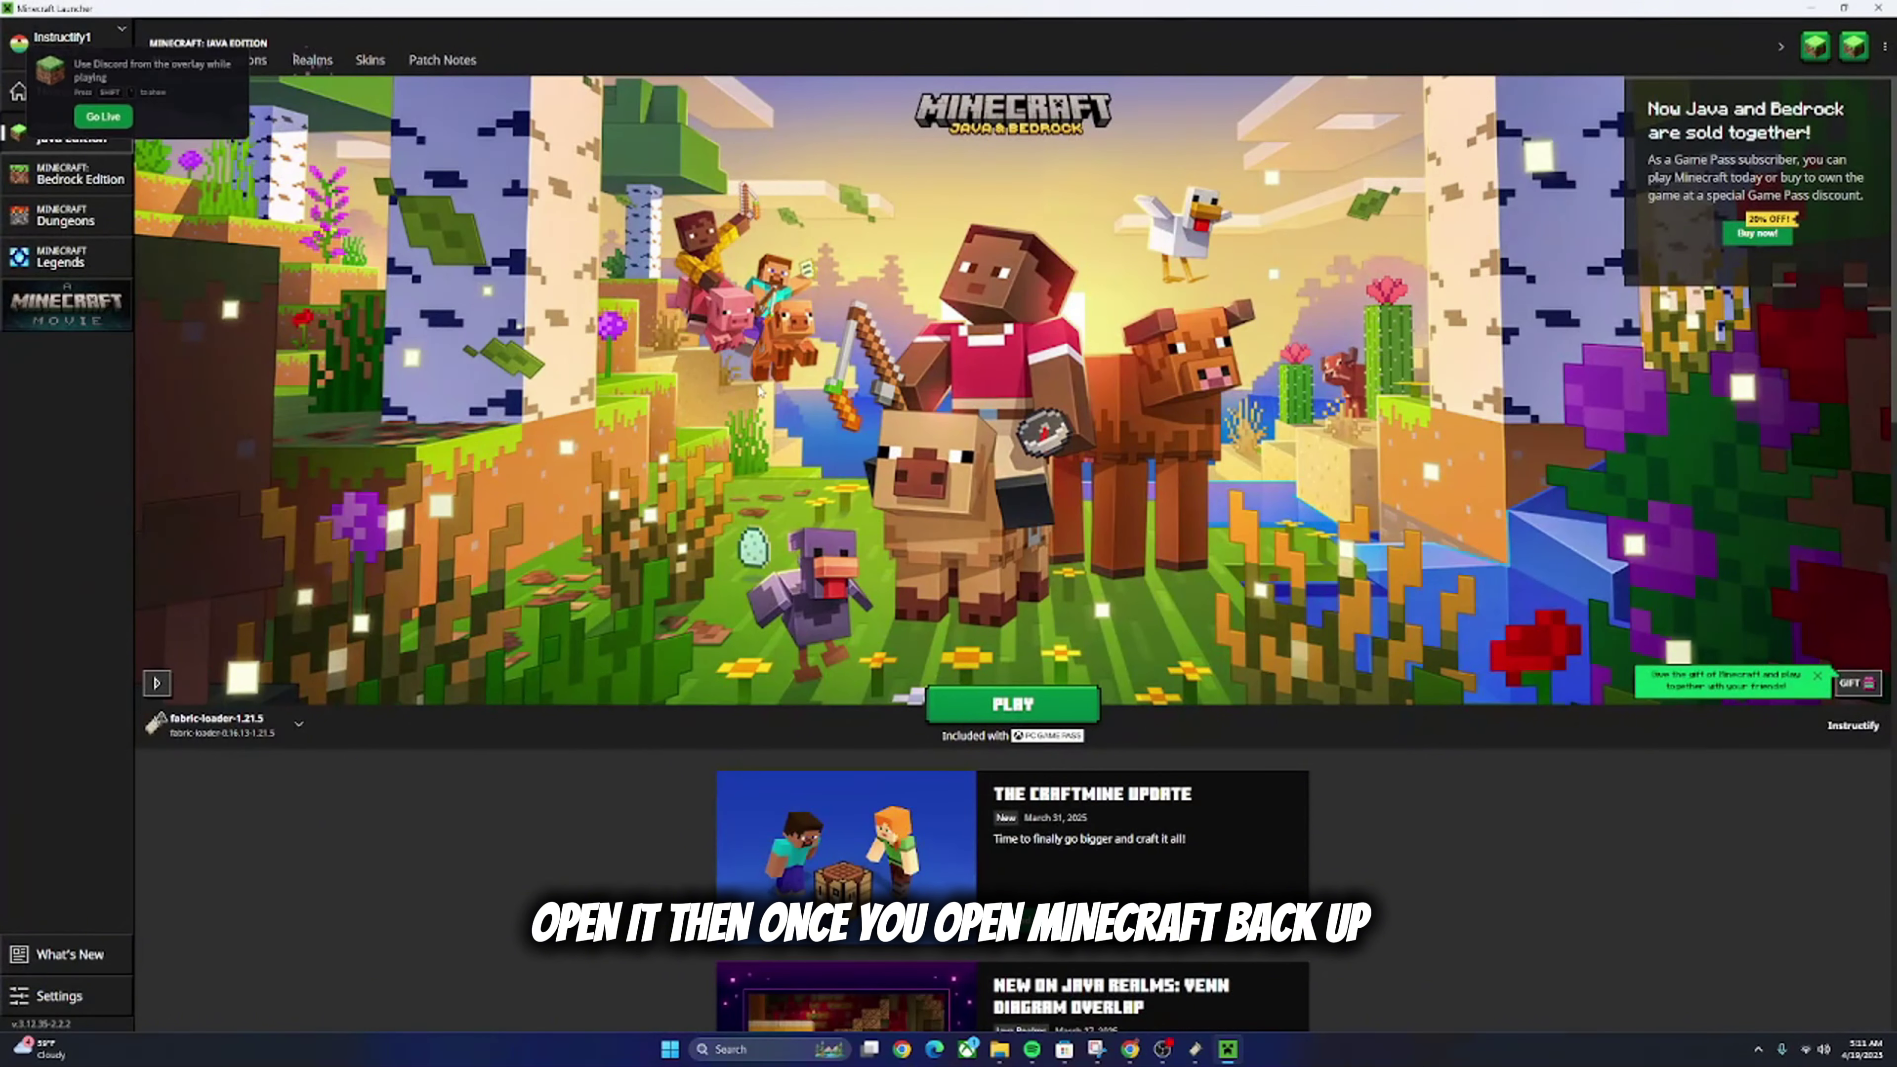
Open the game folder of the fabric-loader-1.21.5 installation and go into its mods folder.
click(263, 65)
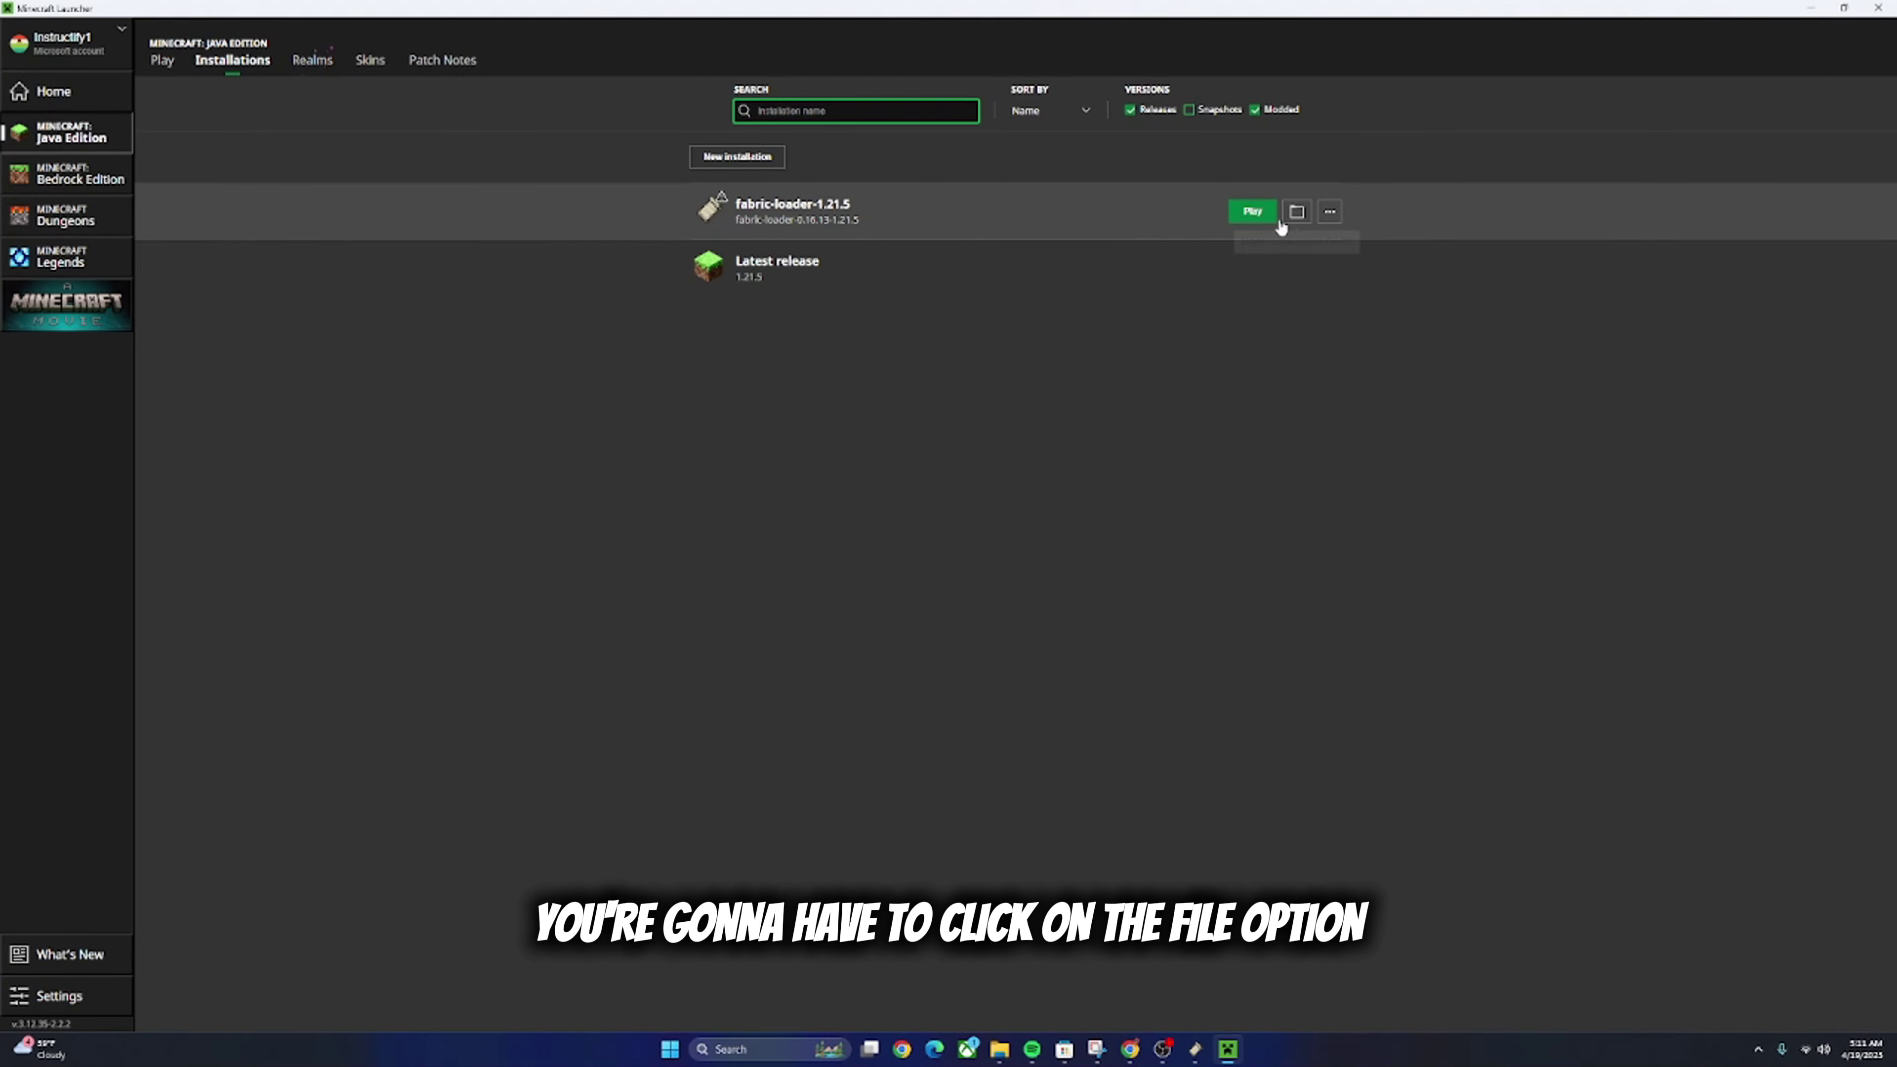
click(1296, 213)
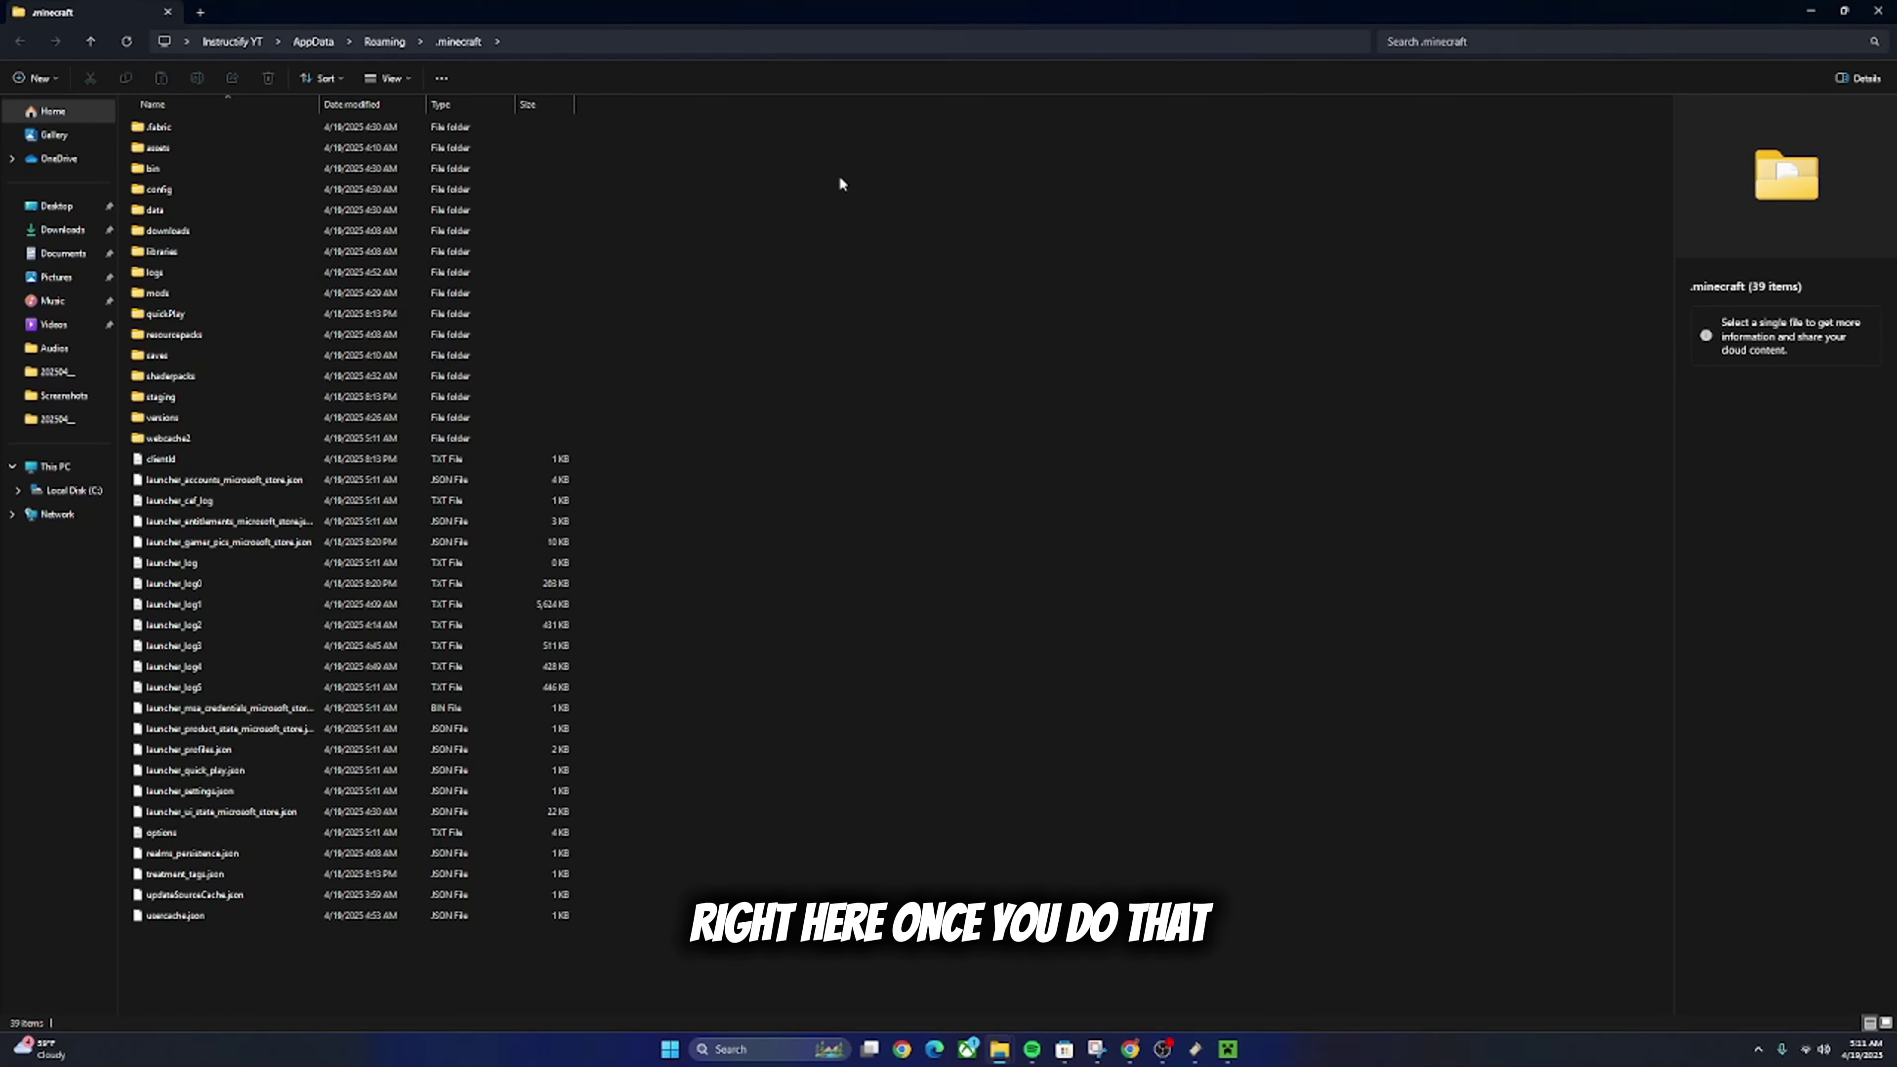
double_click(343, 294)
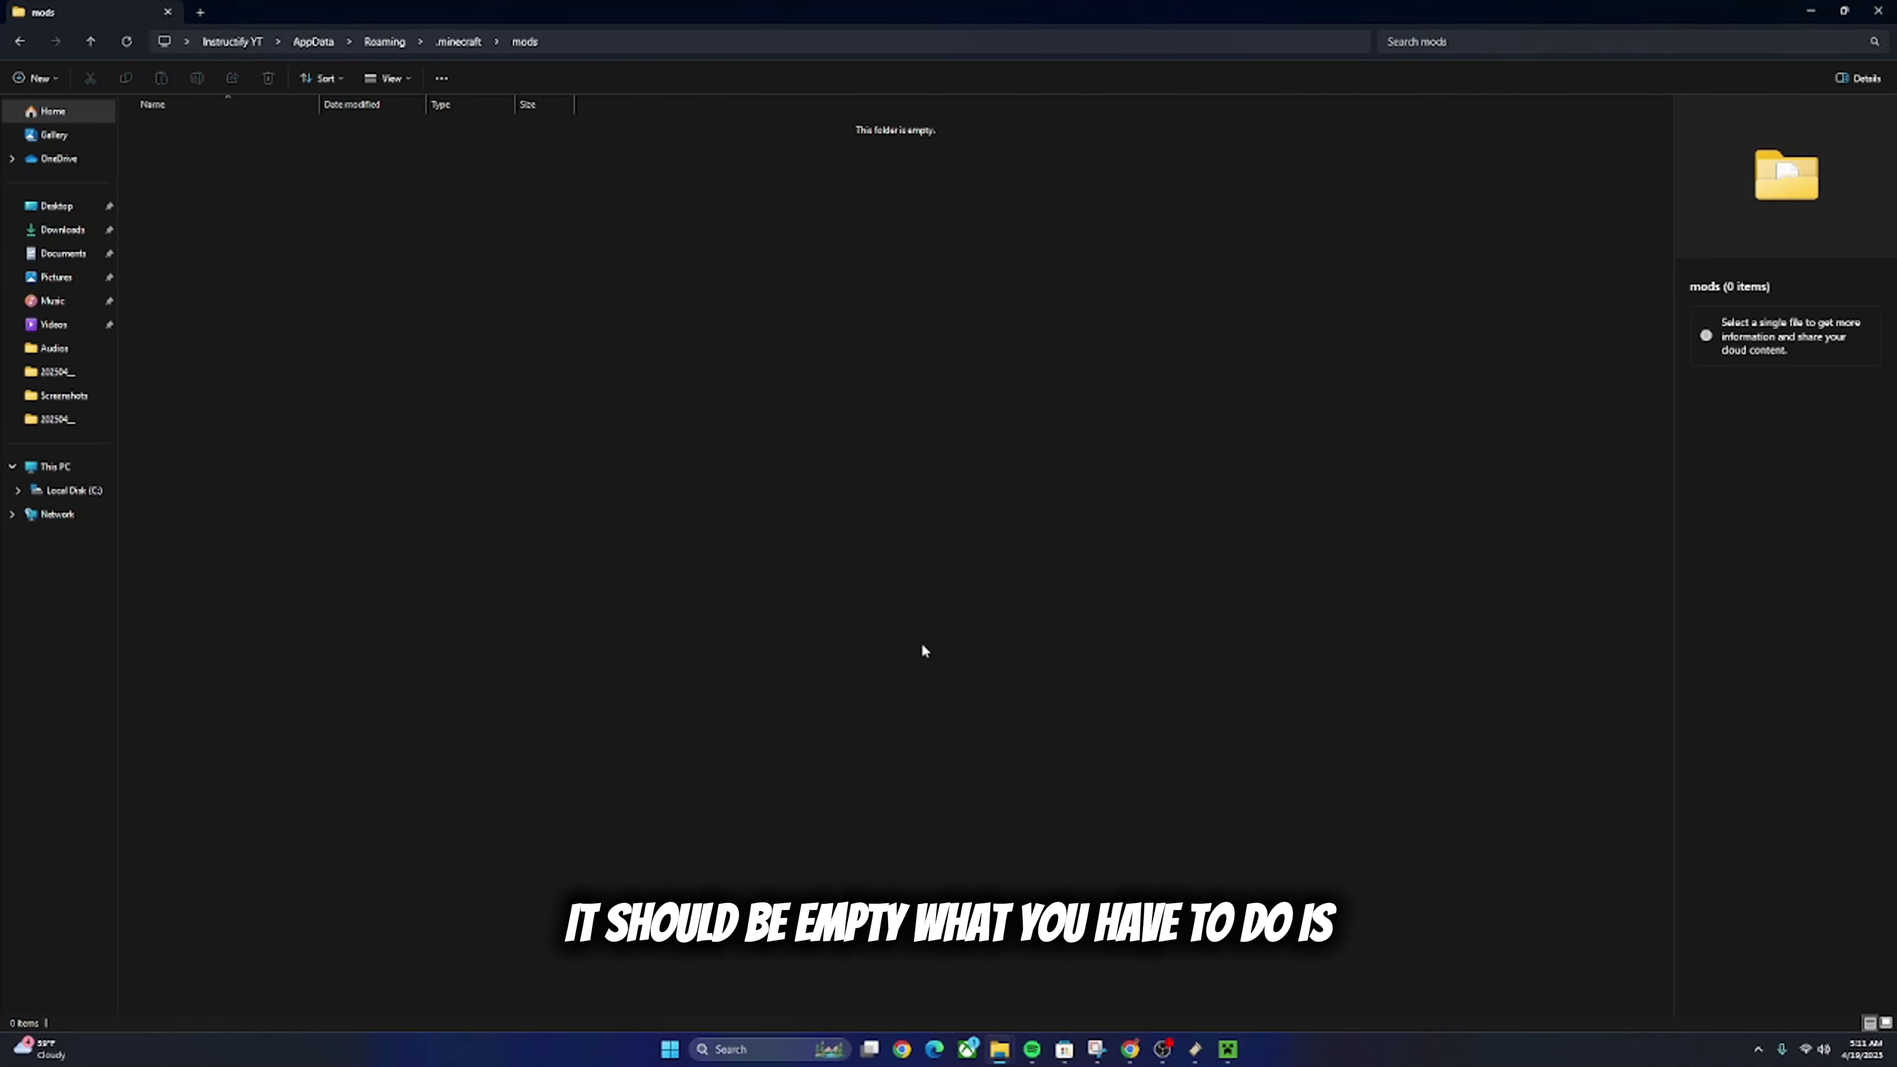
Bring up the Downloads window over the mods window and move fabric-api-0.119.5+1.21.5.jar into the mods folder.
mouse_move(1001, 1056)
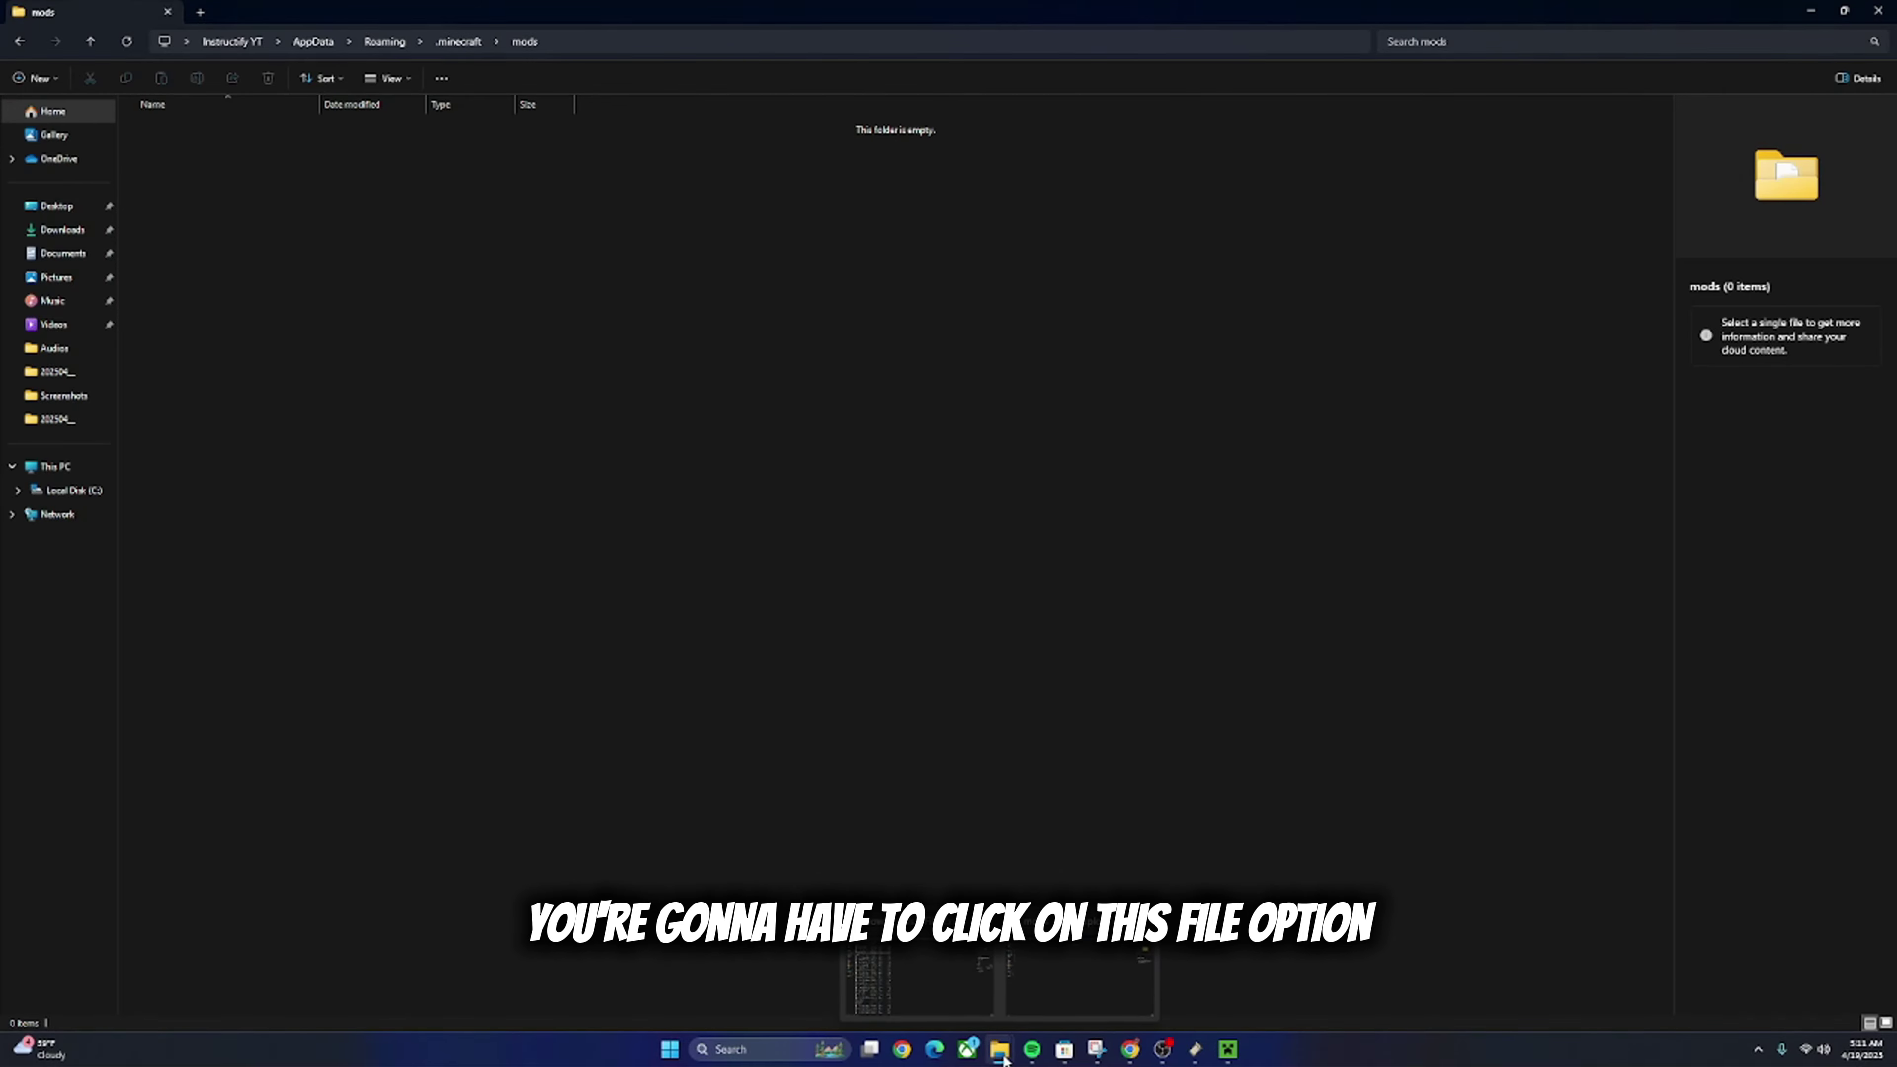
click(1080, 991)
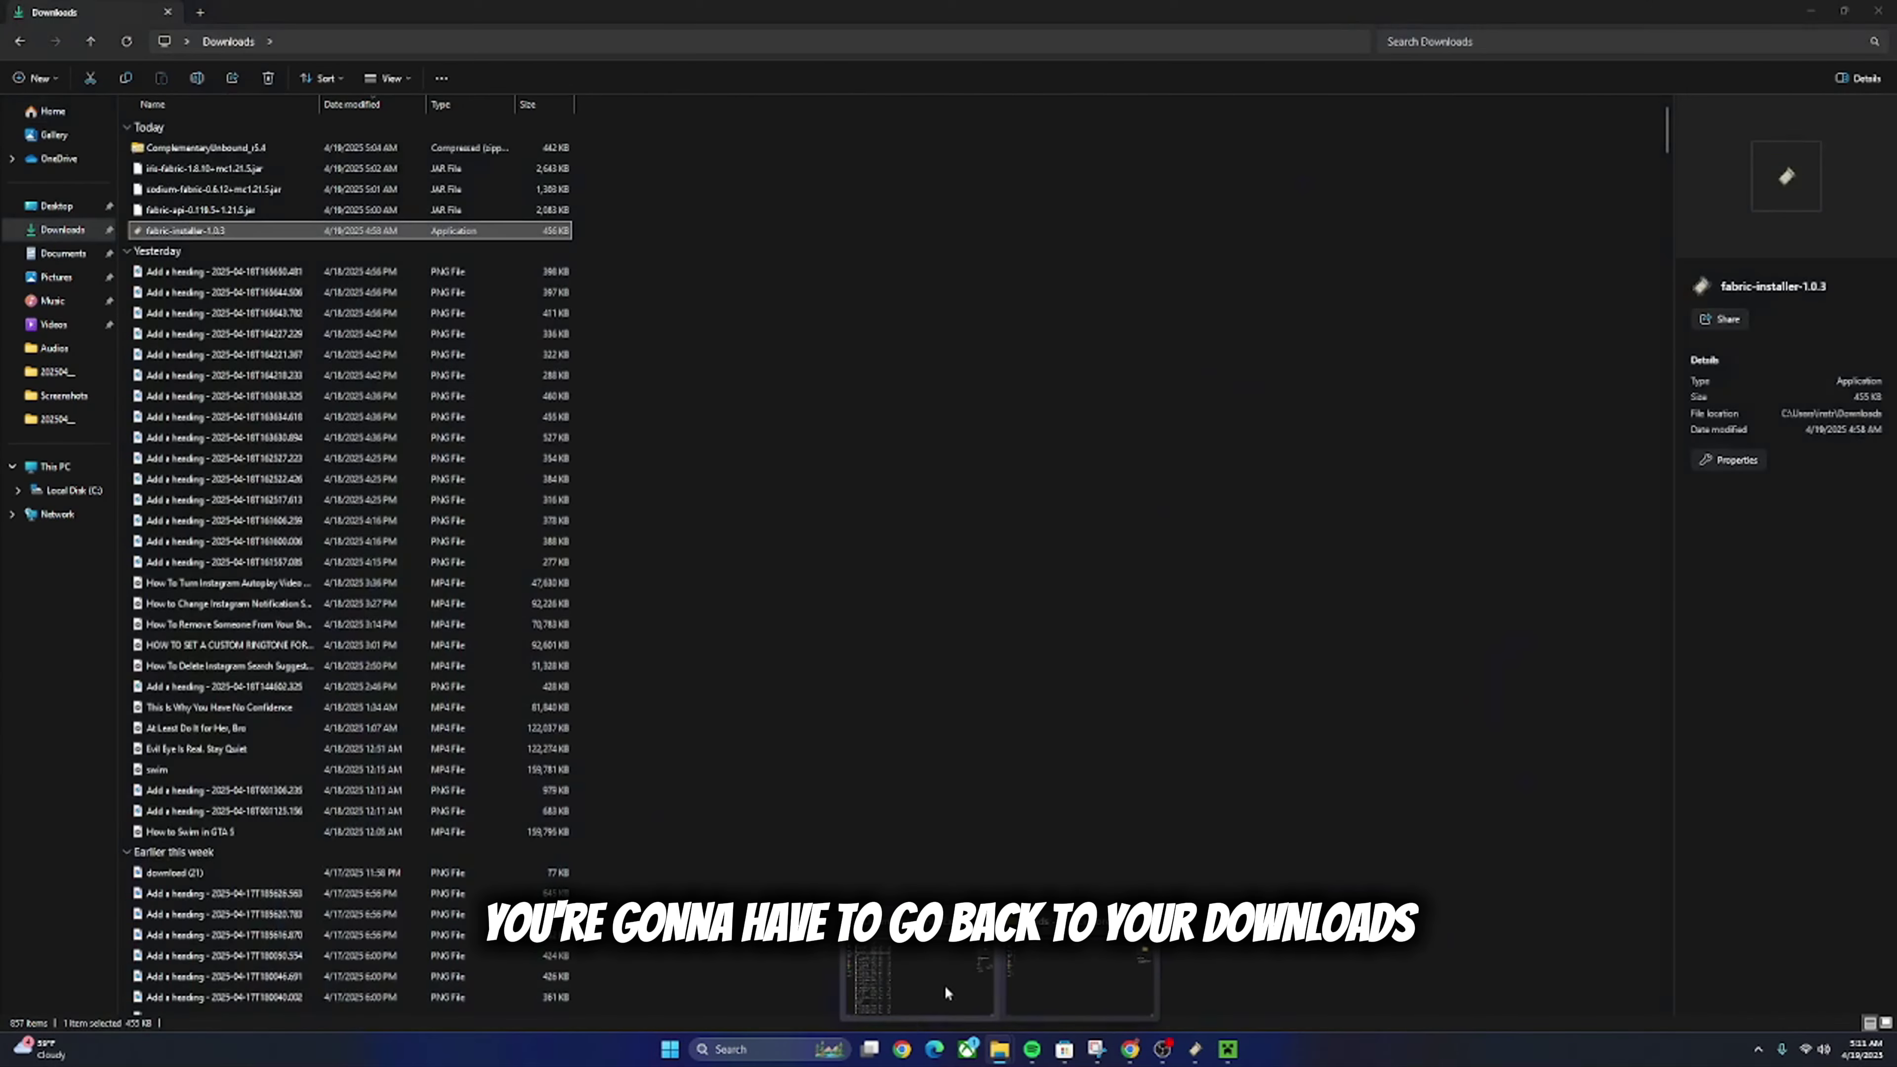
drag(1150, 11, 1234, 345)
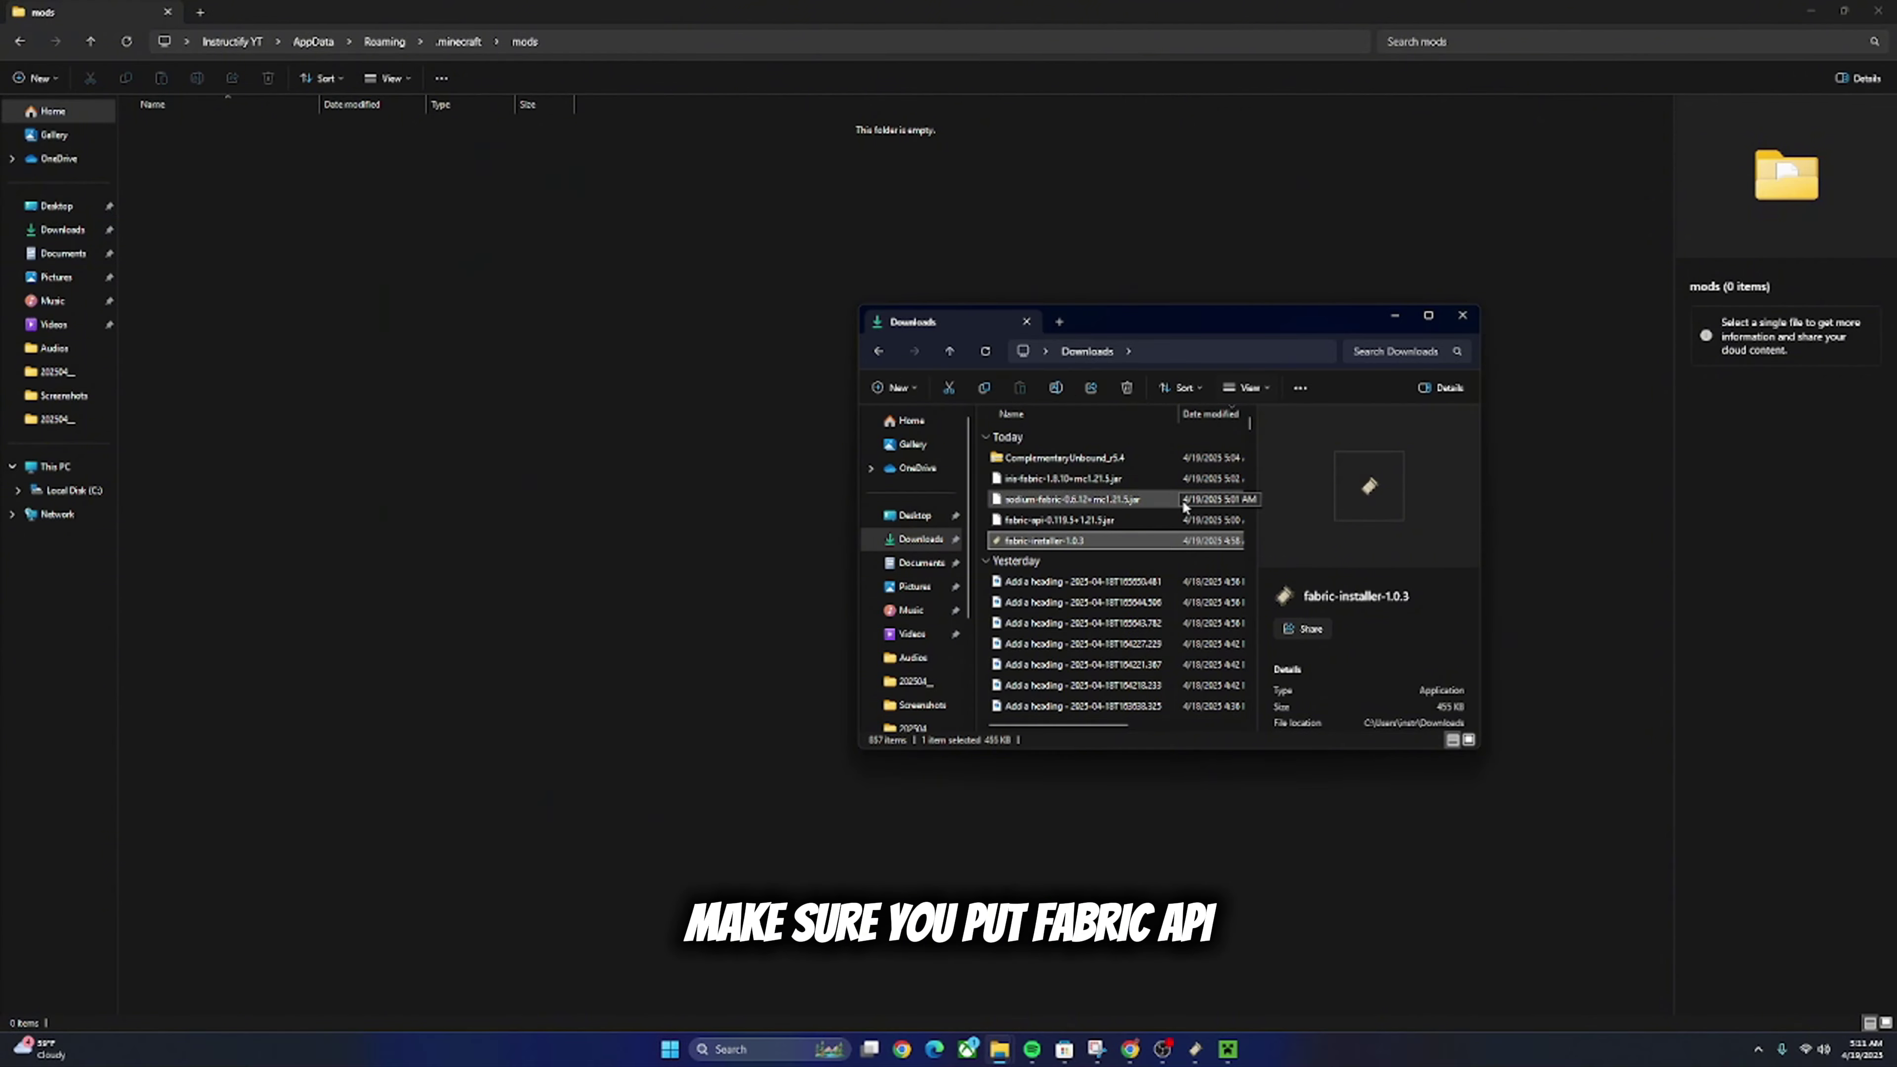
click(1128, 520)
drag(1123, 519, 232, 176)
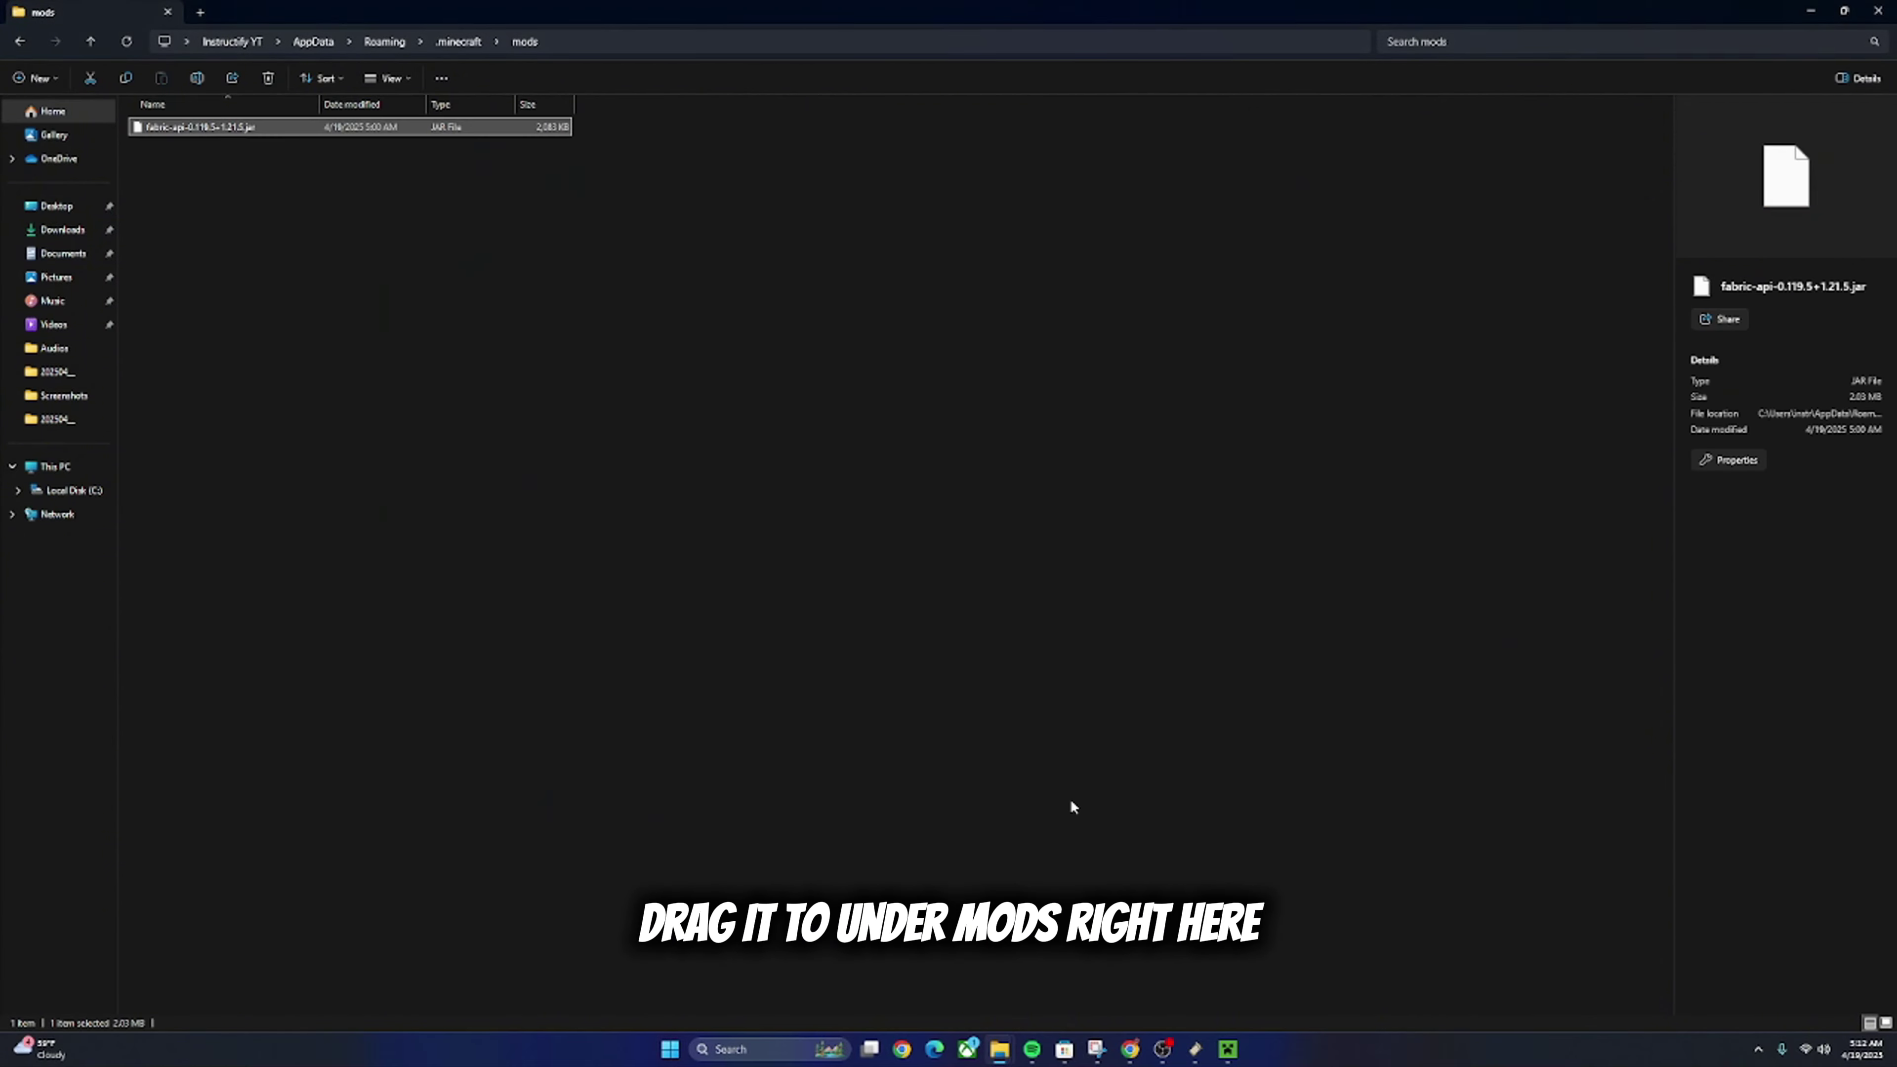
Move sodium-fabric-0.6.12+mc1.21.5.jar and iris-fabric-1.8.10+mc1.21.5.jar from Downloads into the mods folder.
key(alt+Tab)
click(1135, 499)
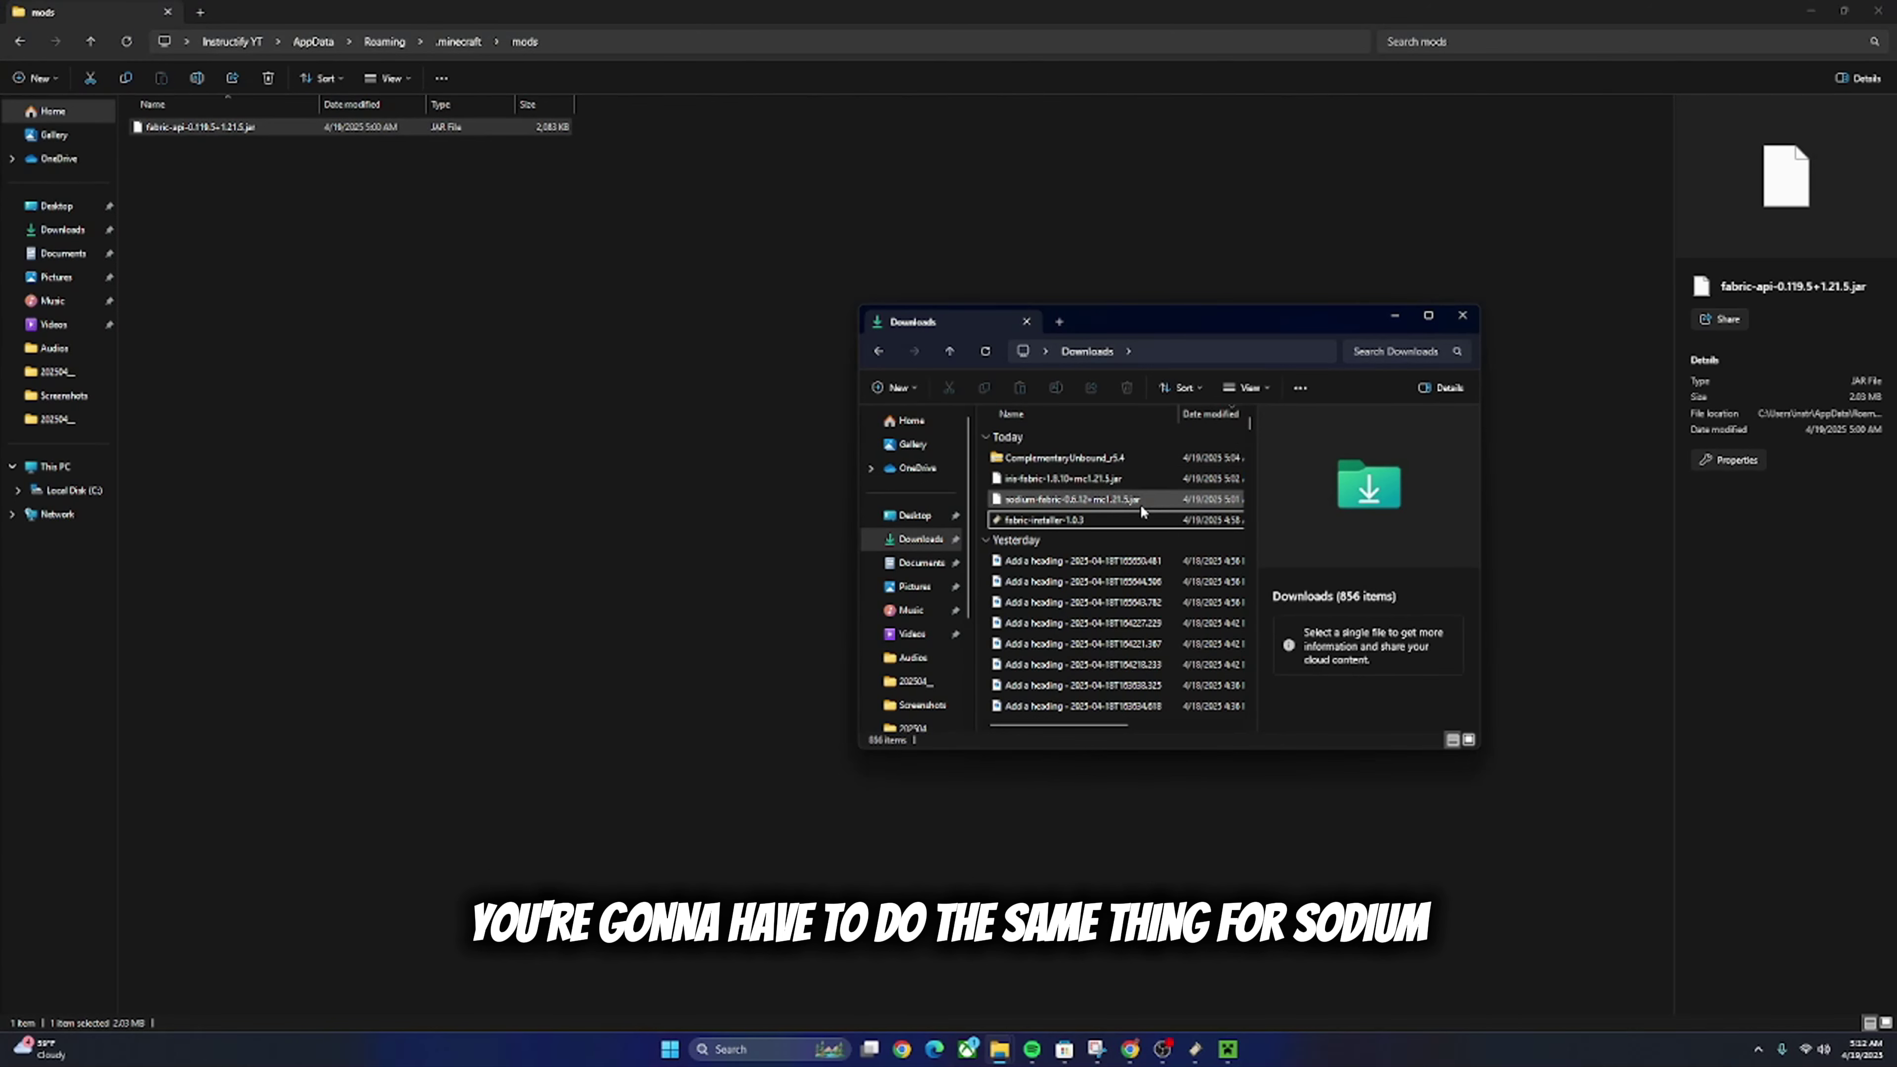
drag(1148, 504, 228, 275)
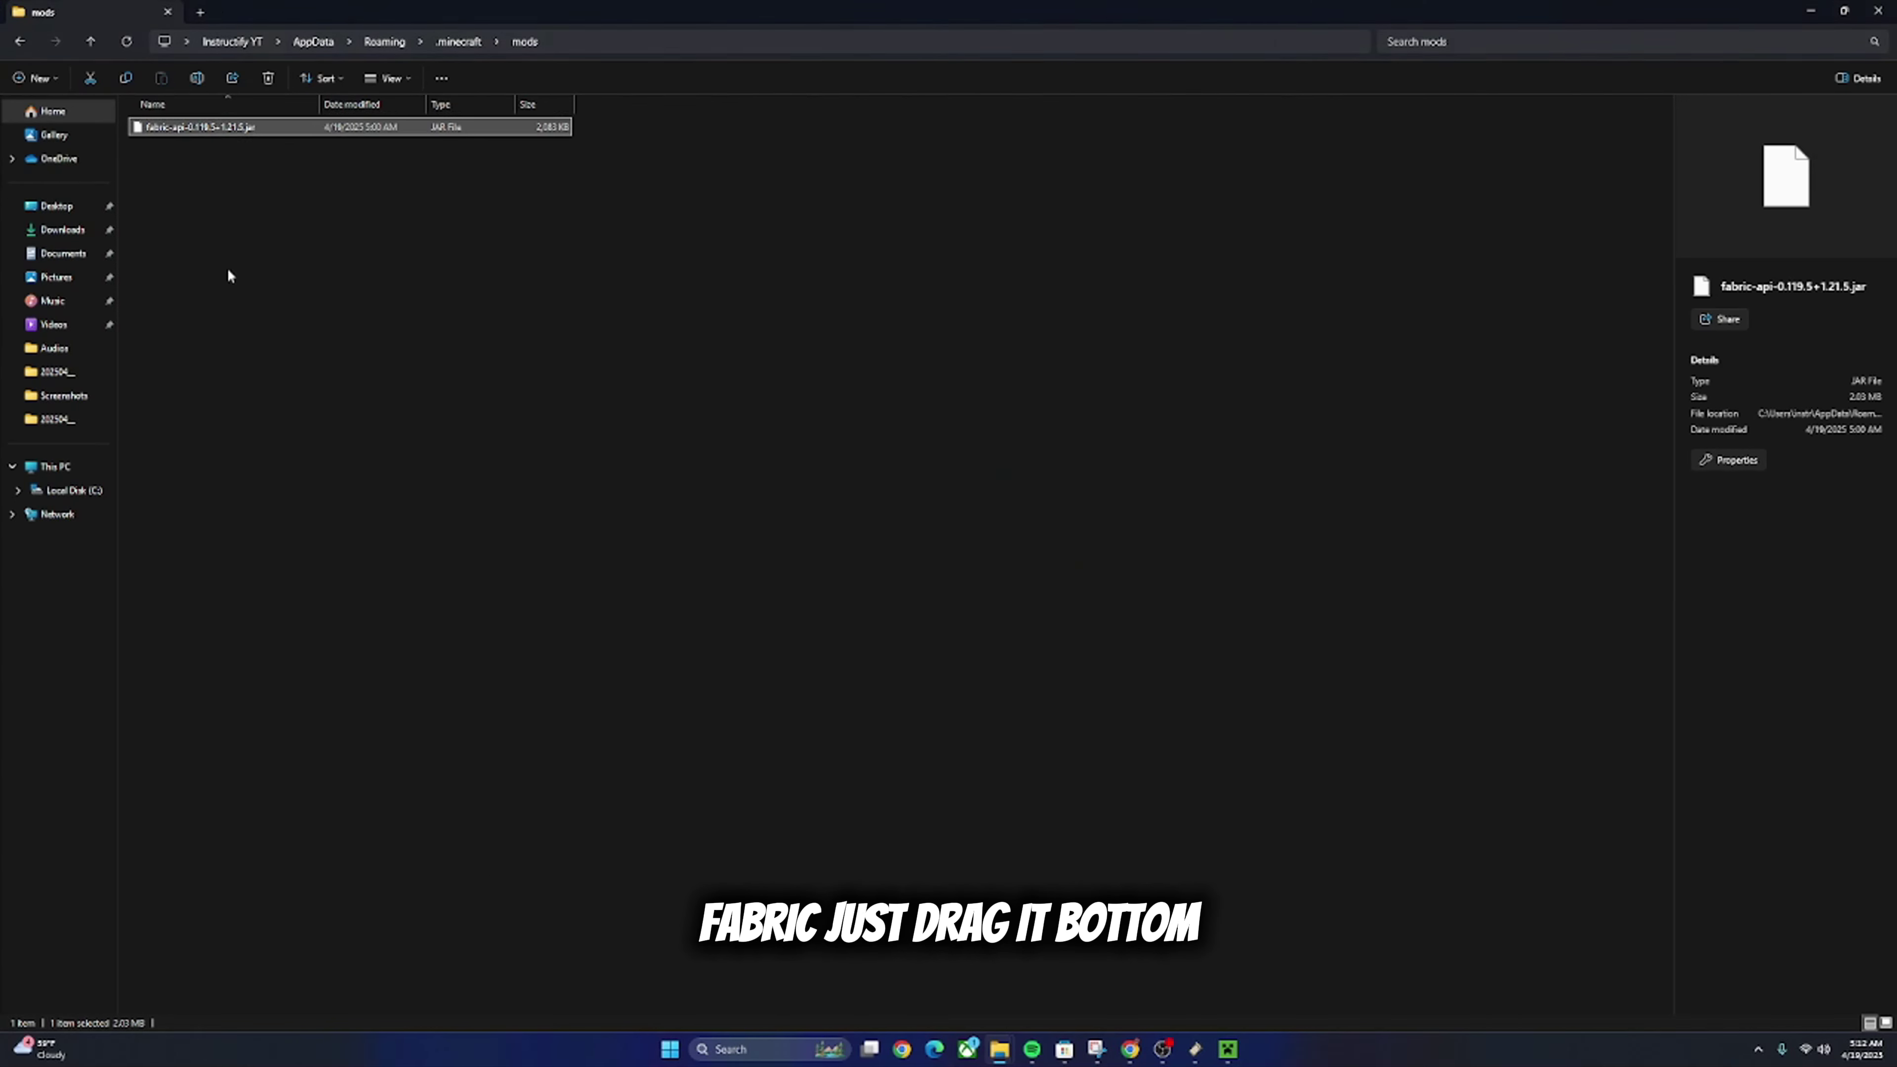
key(alt+Tab)
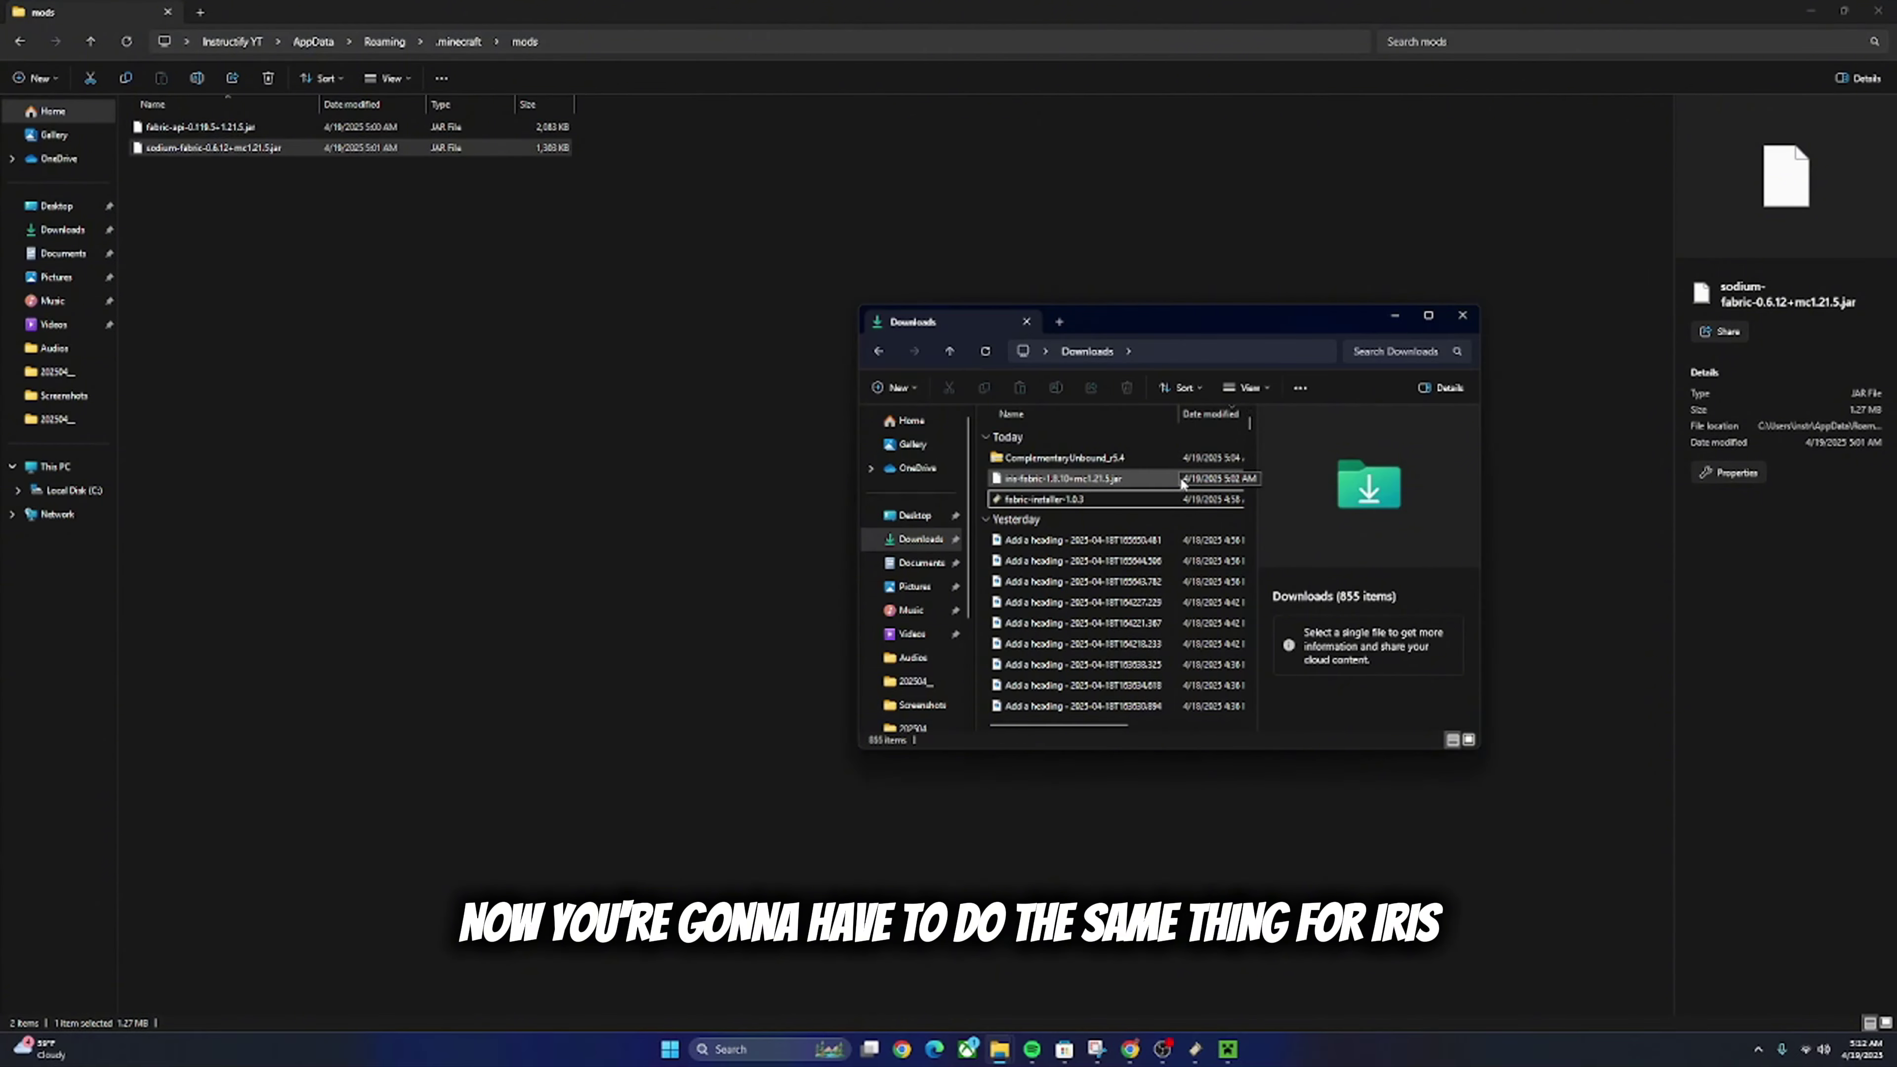
click(1165, 481)
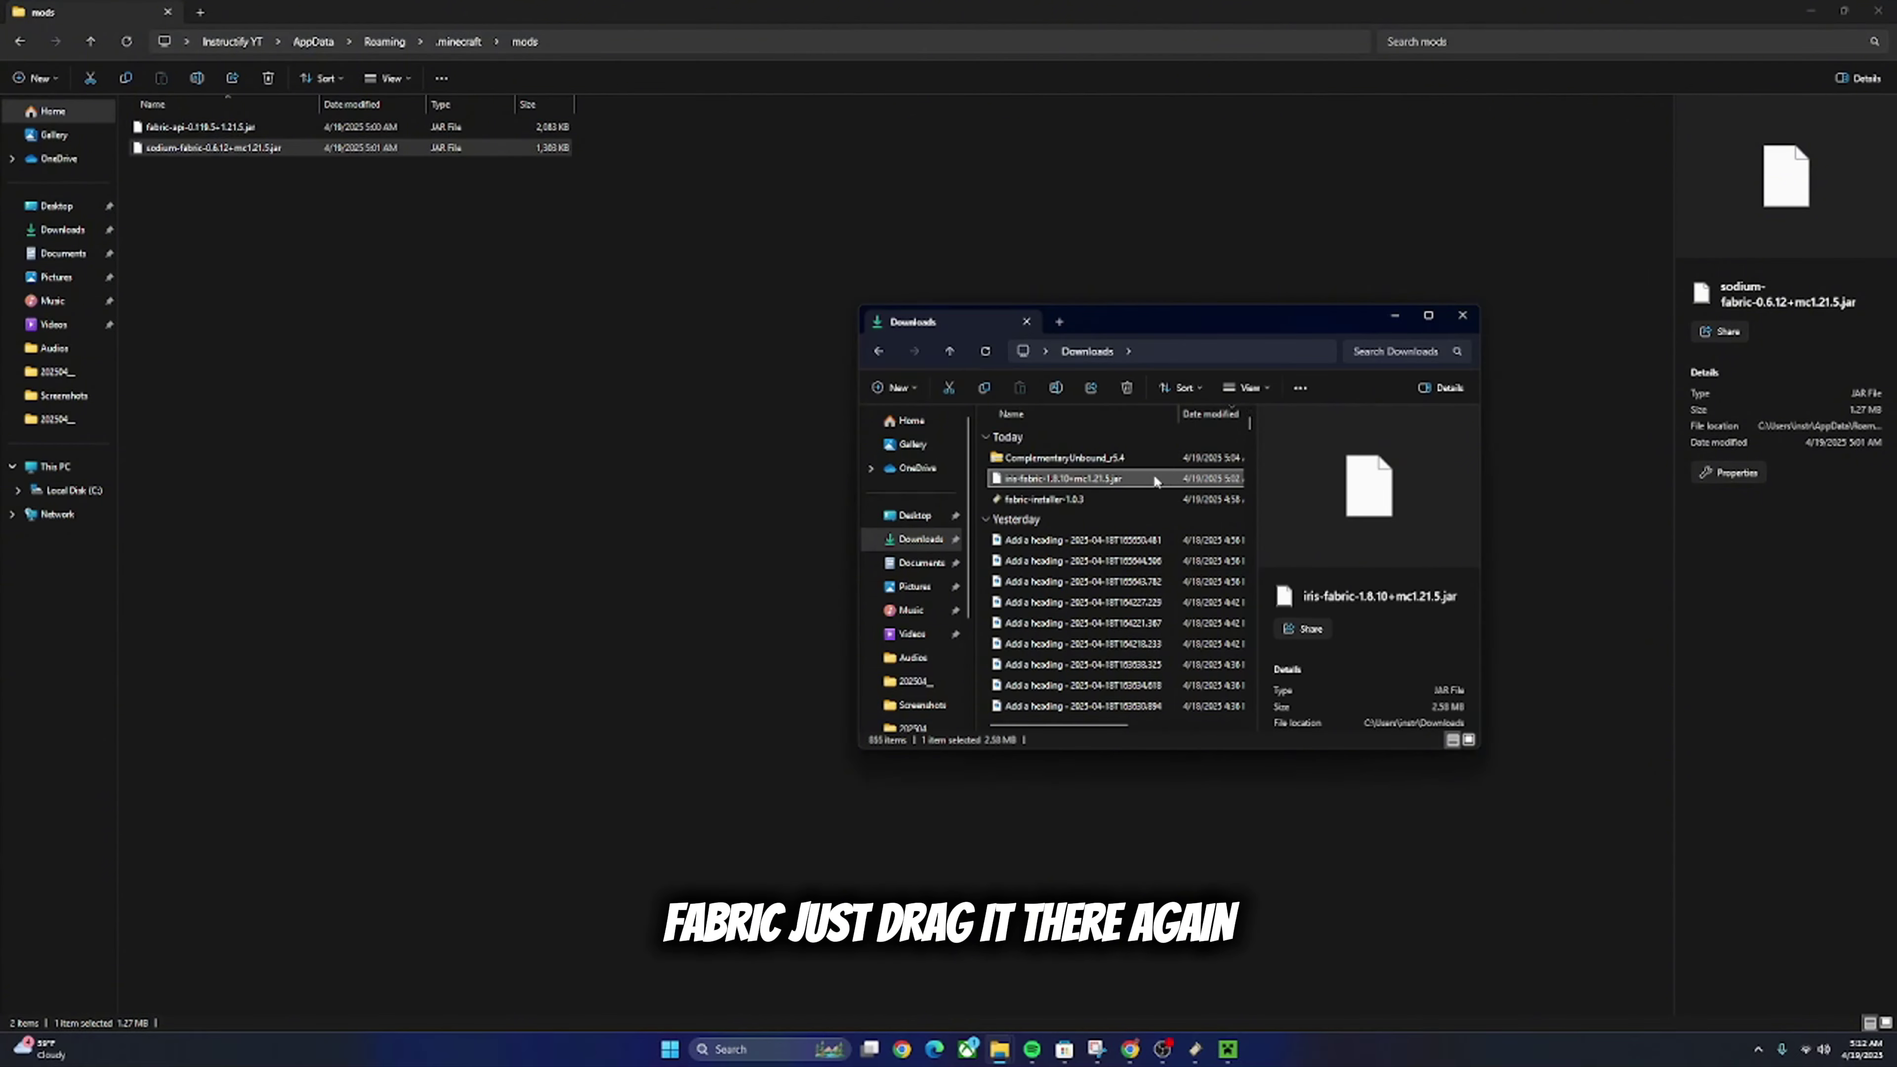
drag(1156, 481, 389, 143)
click(924, 351)
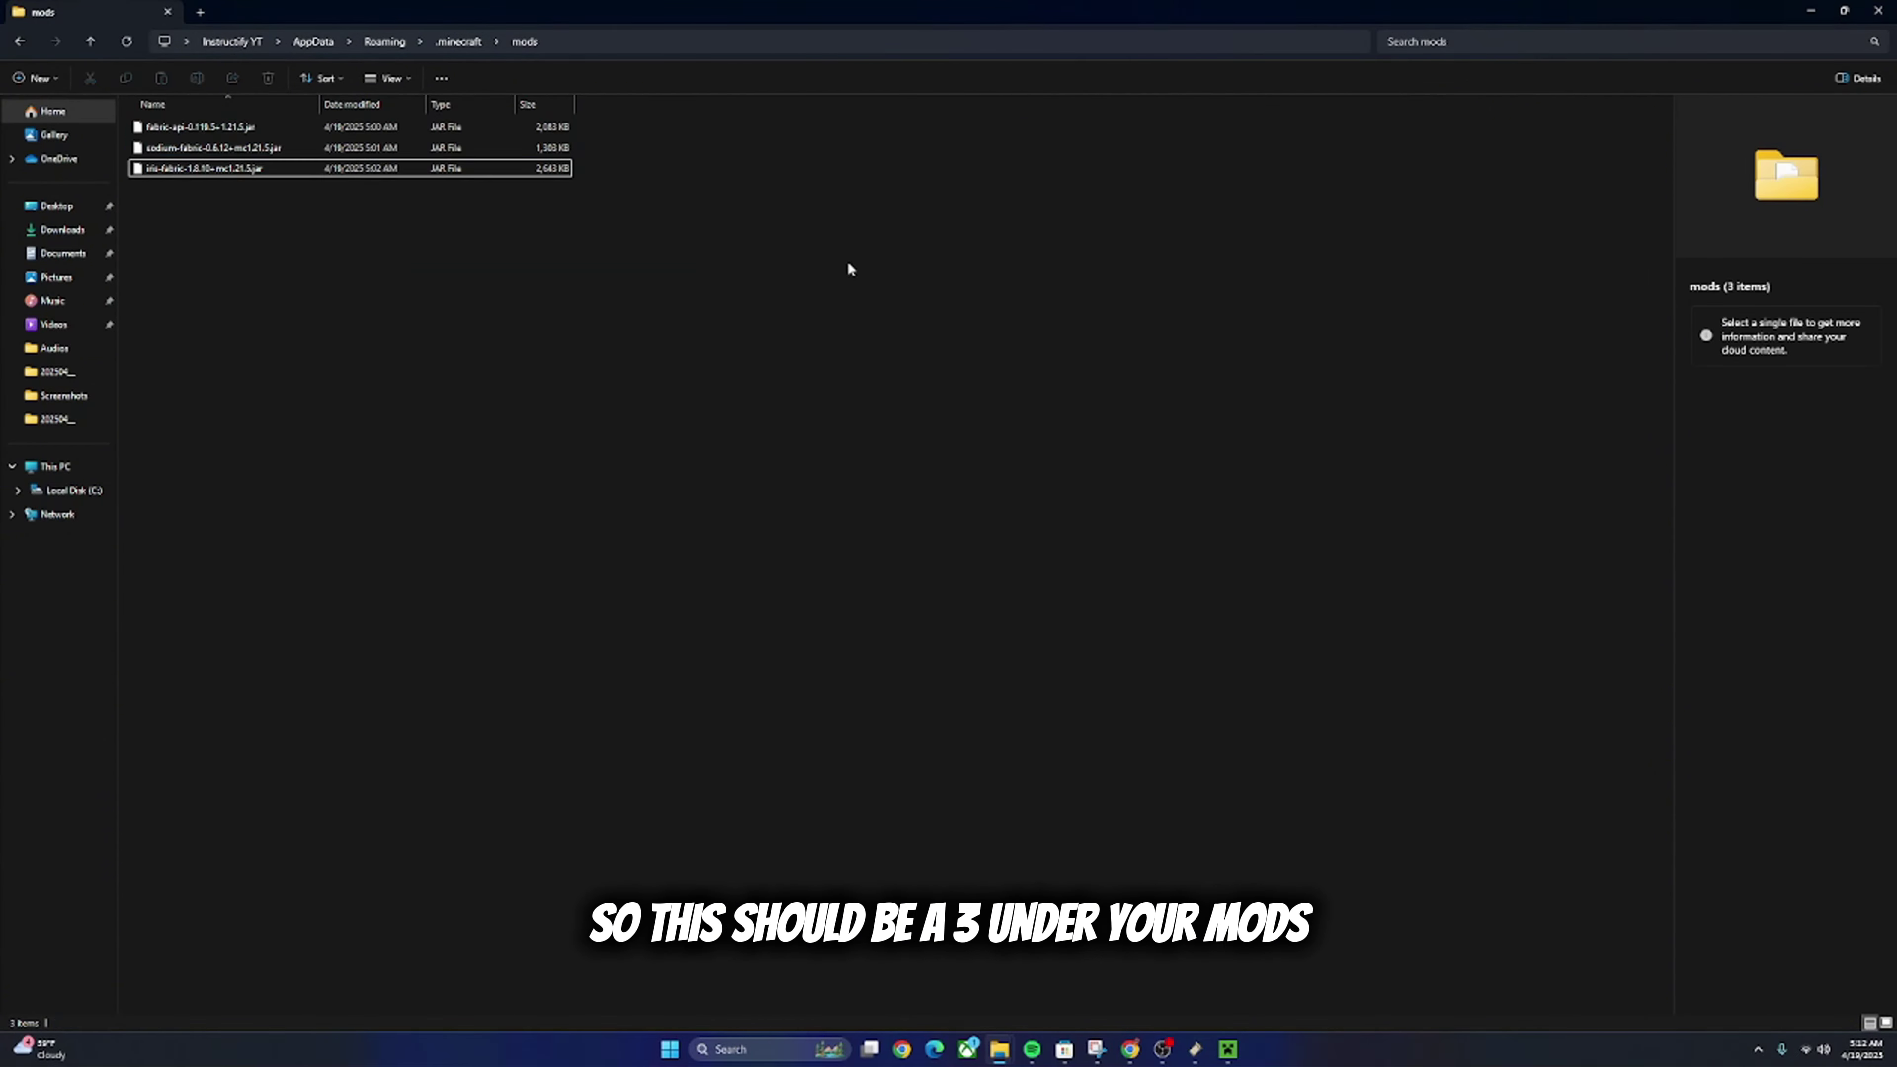
Switch back to Minecraft Launcher and start the game with the fabric-loader-1.21.5 installation.
click(1232, 1055)
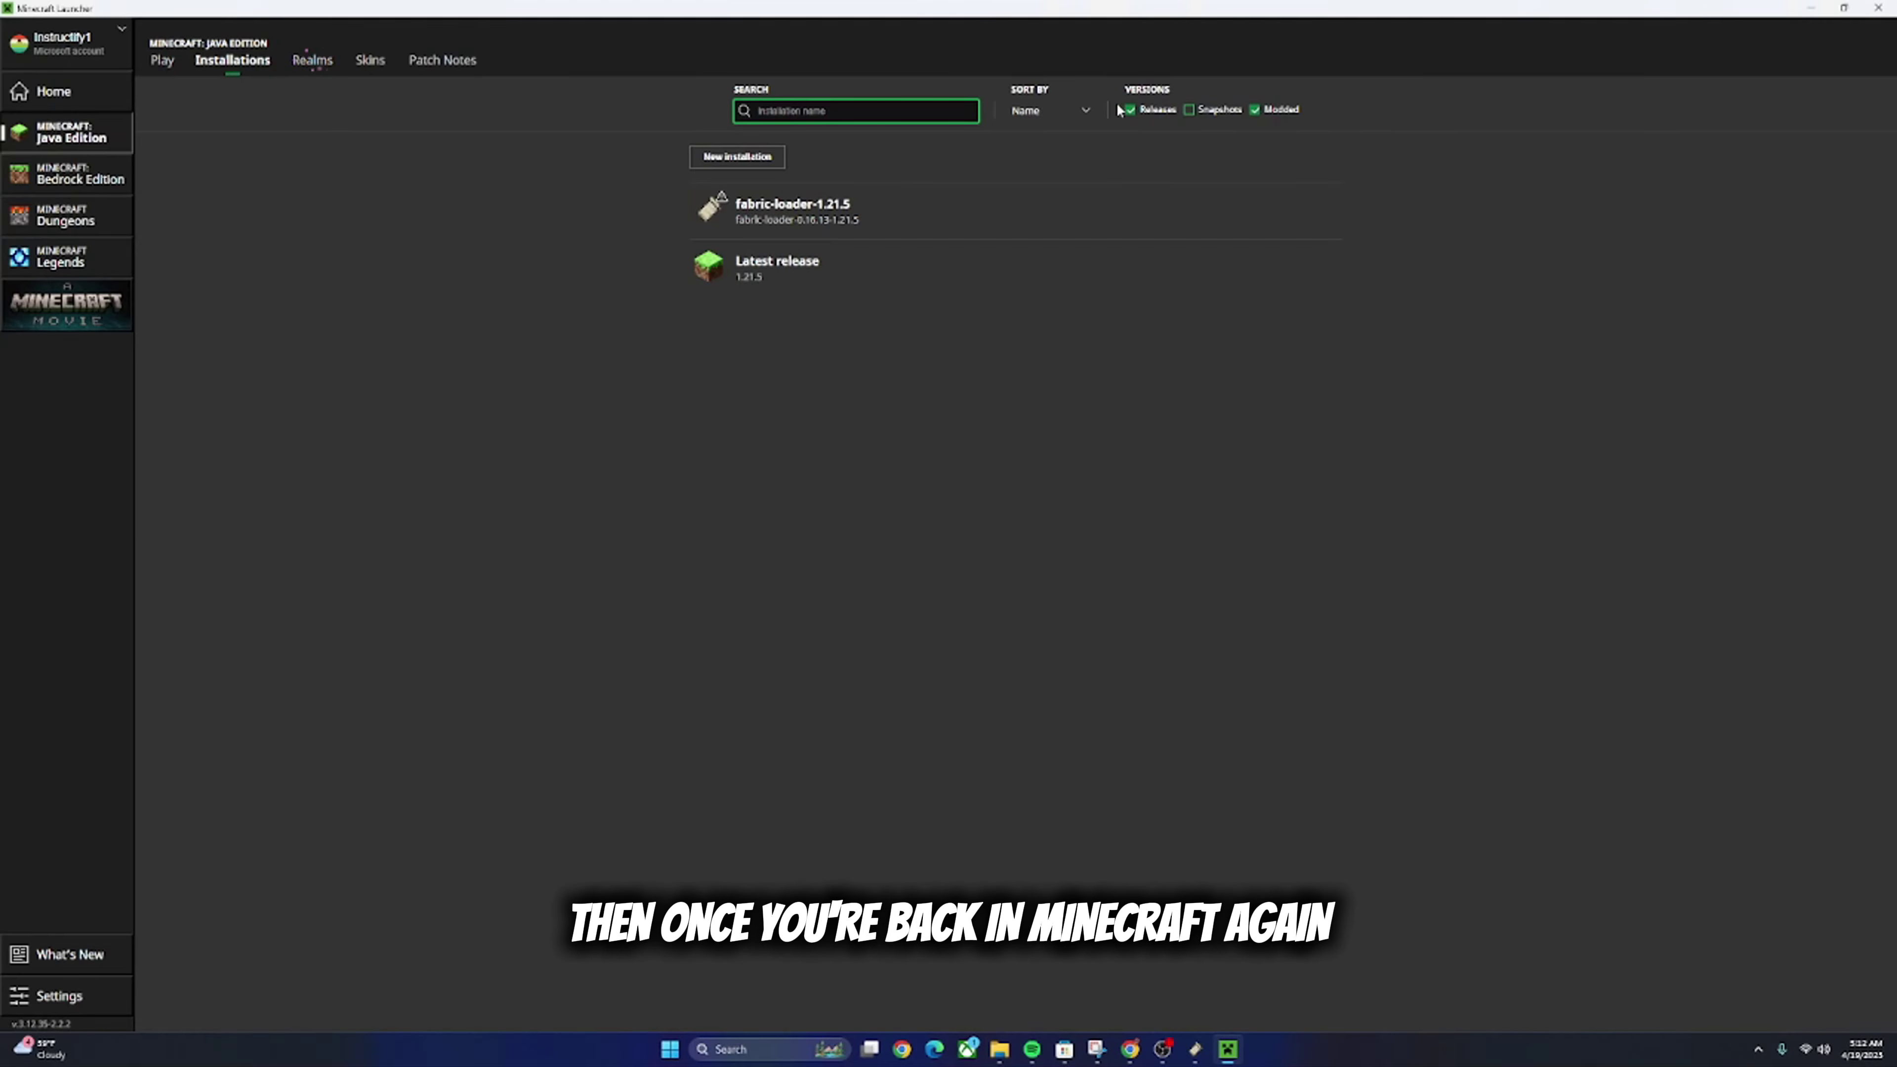
mouse_move(995, 196)
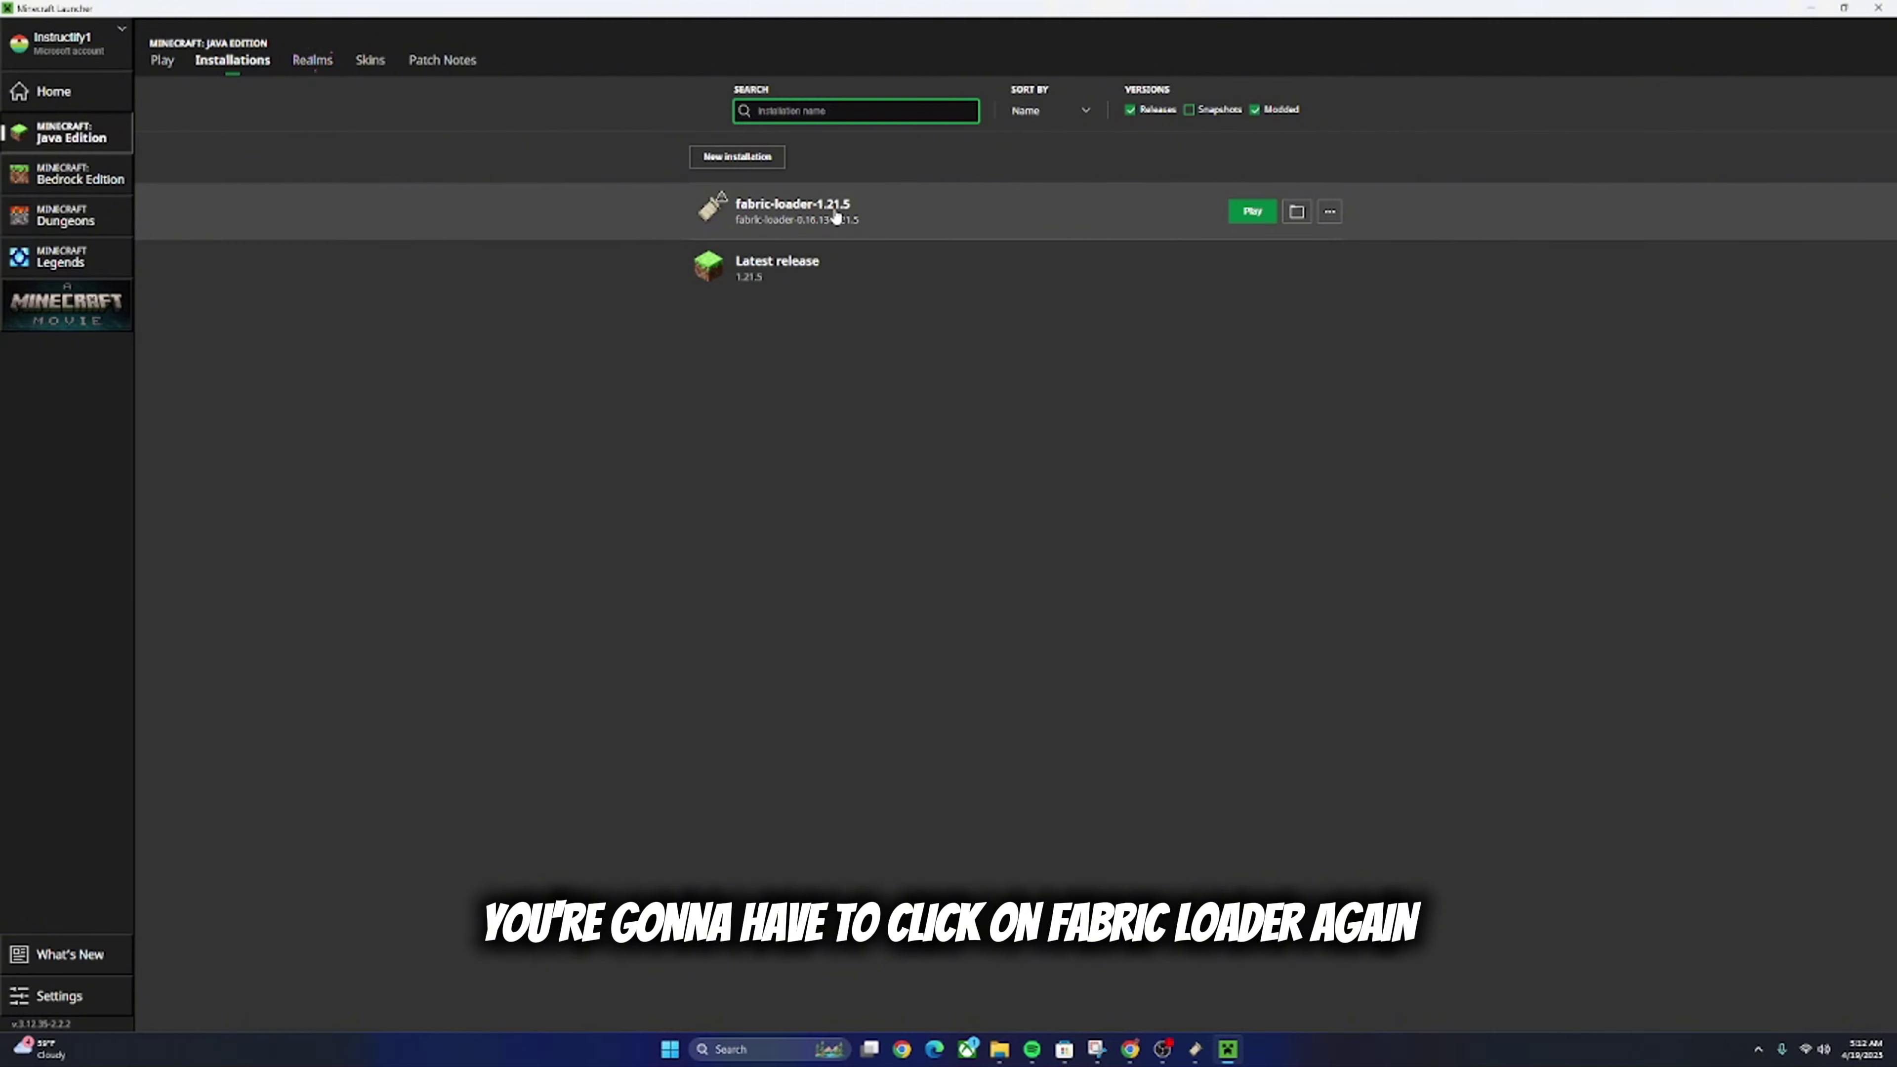
click(1252, 212)
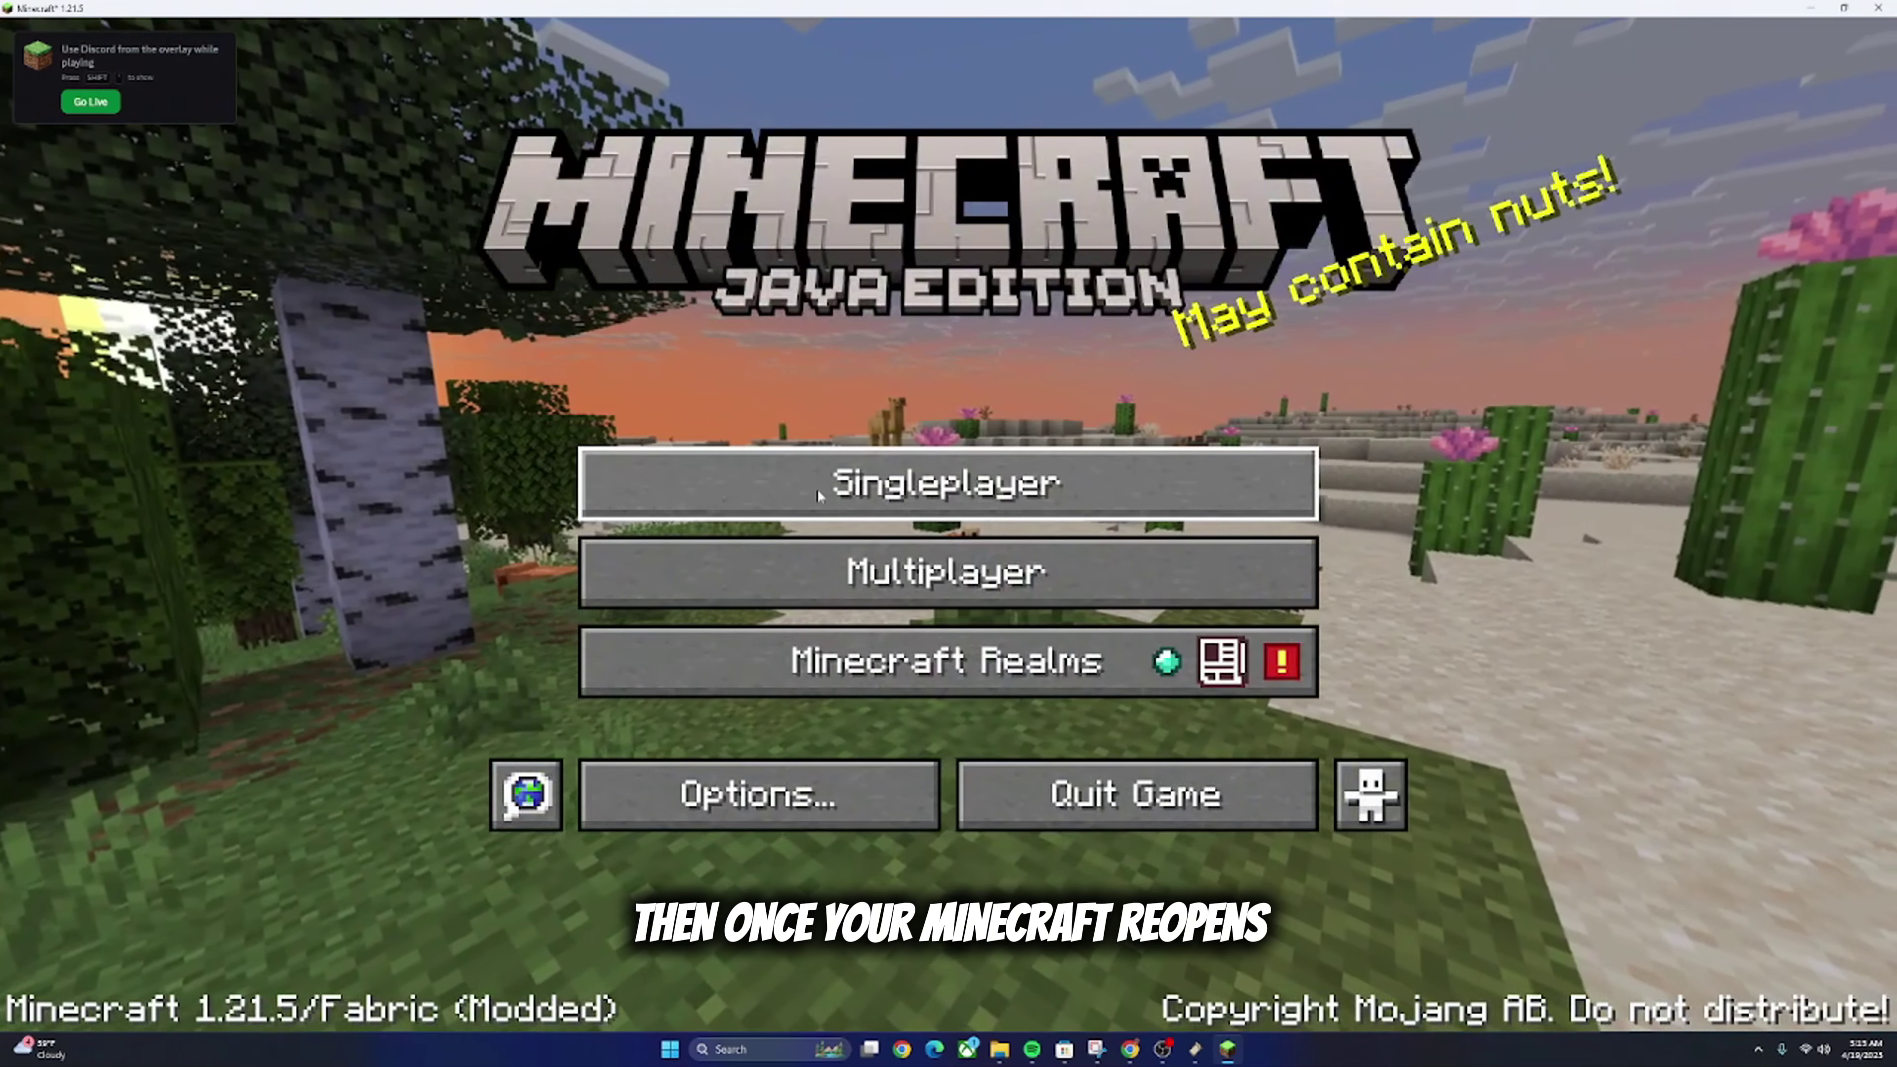
Open the Shader Packs selection screen from the game's video settings.
click(710, 796)
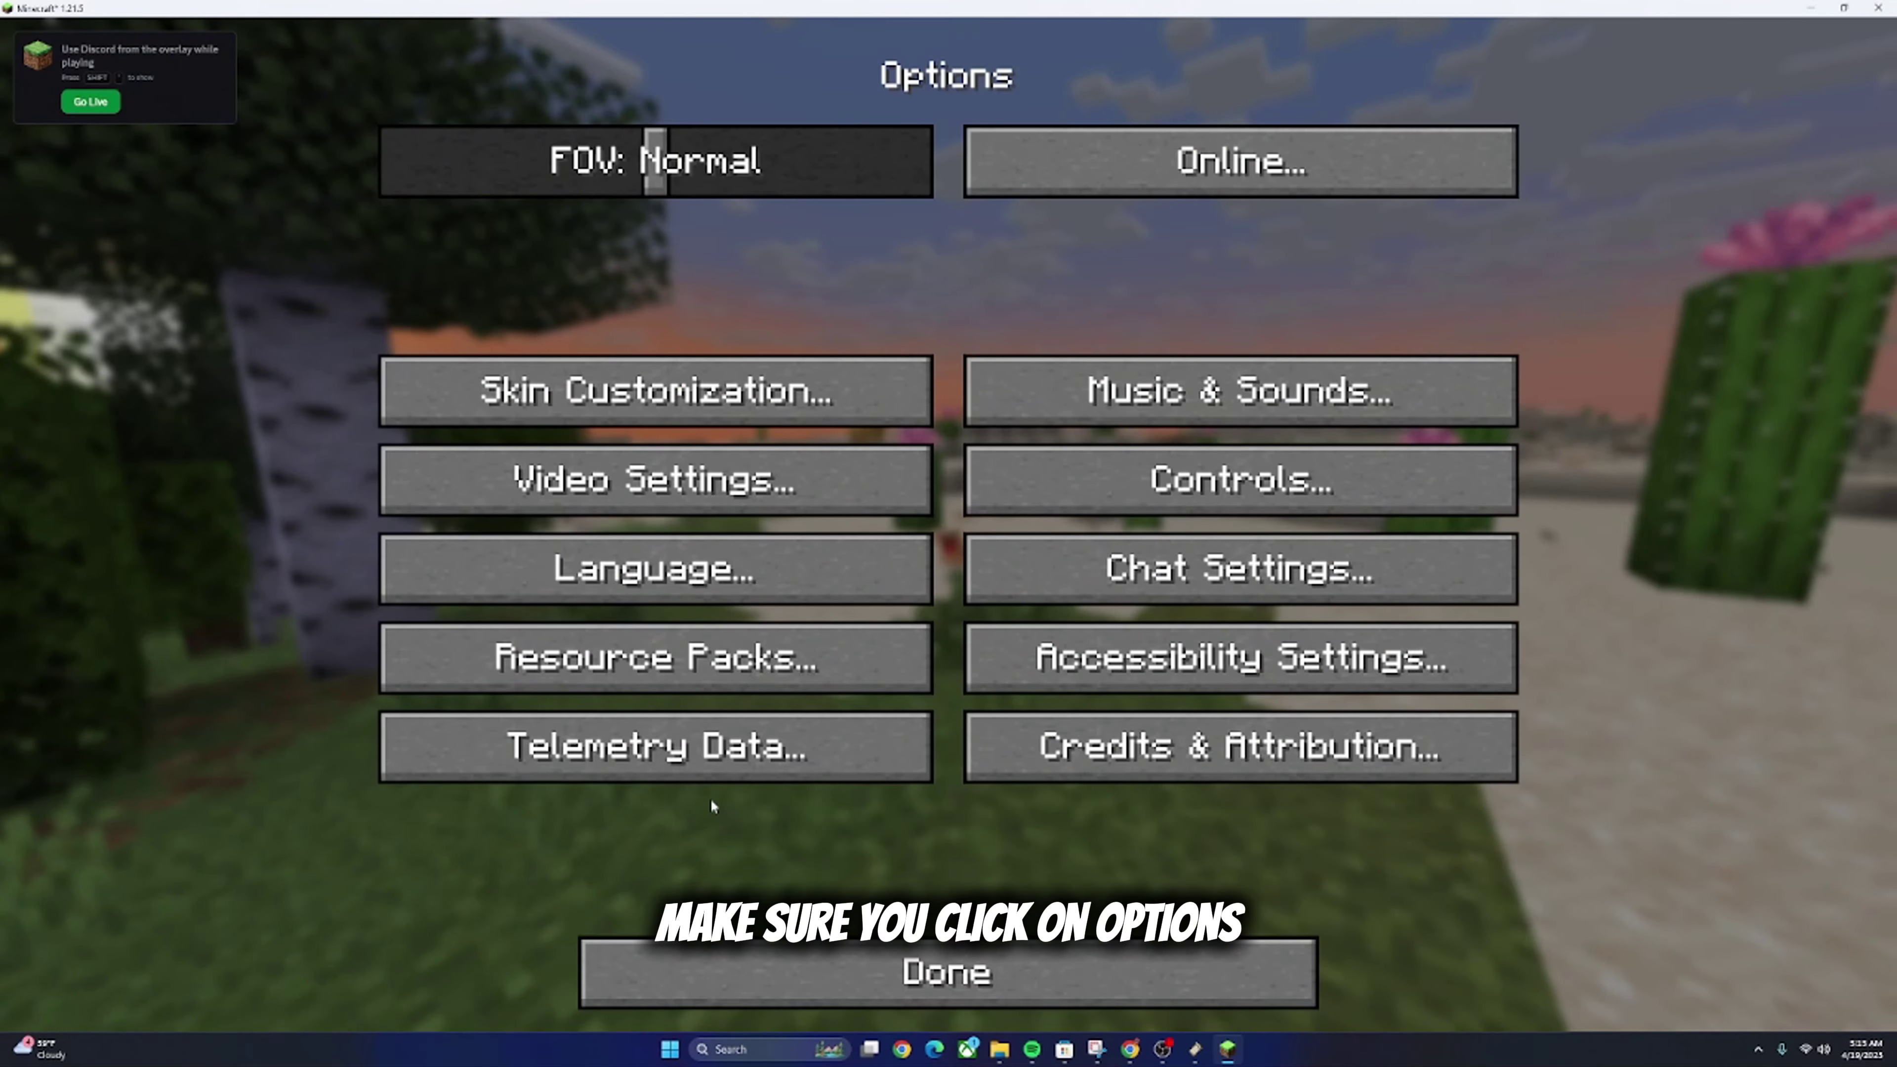
click(676, 491)
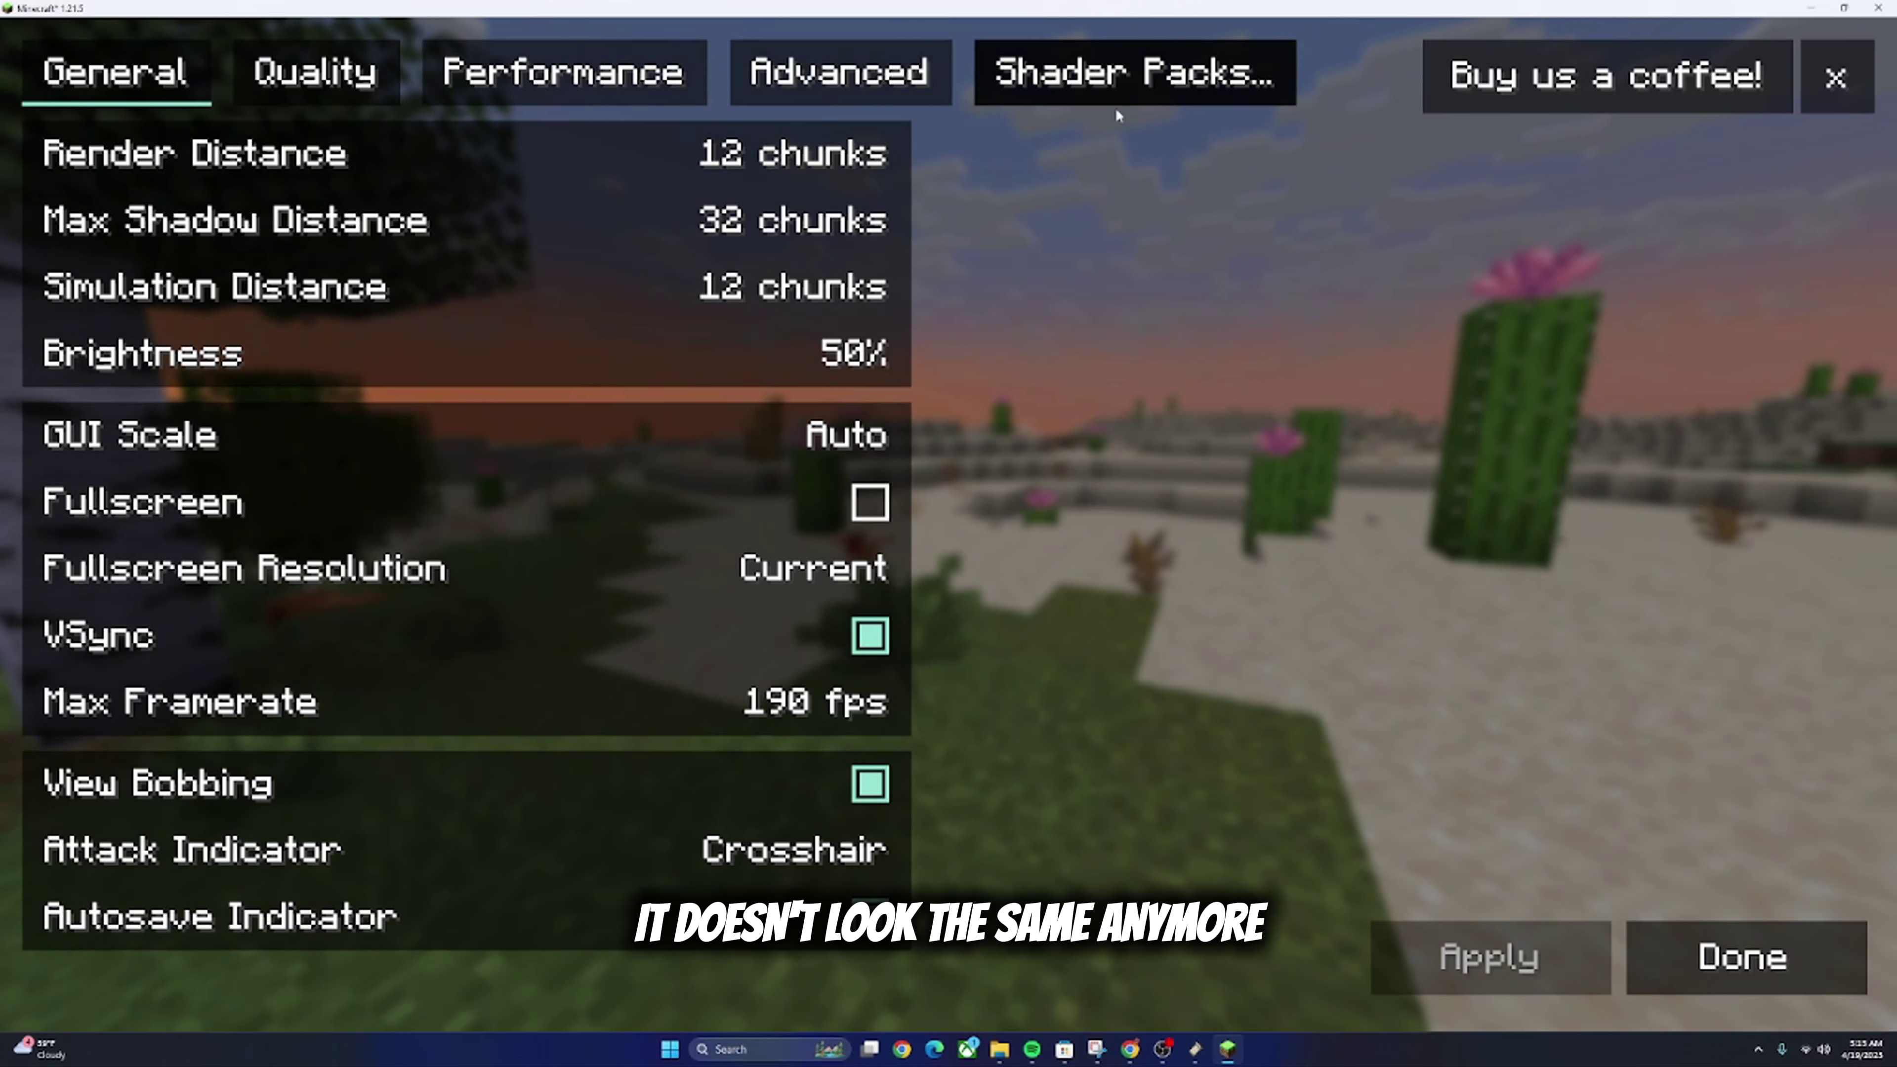
click(1164, 78)
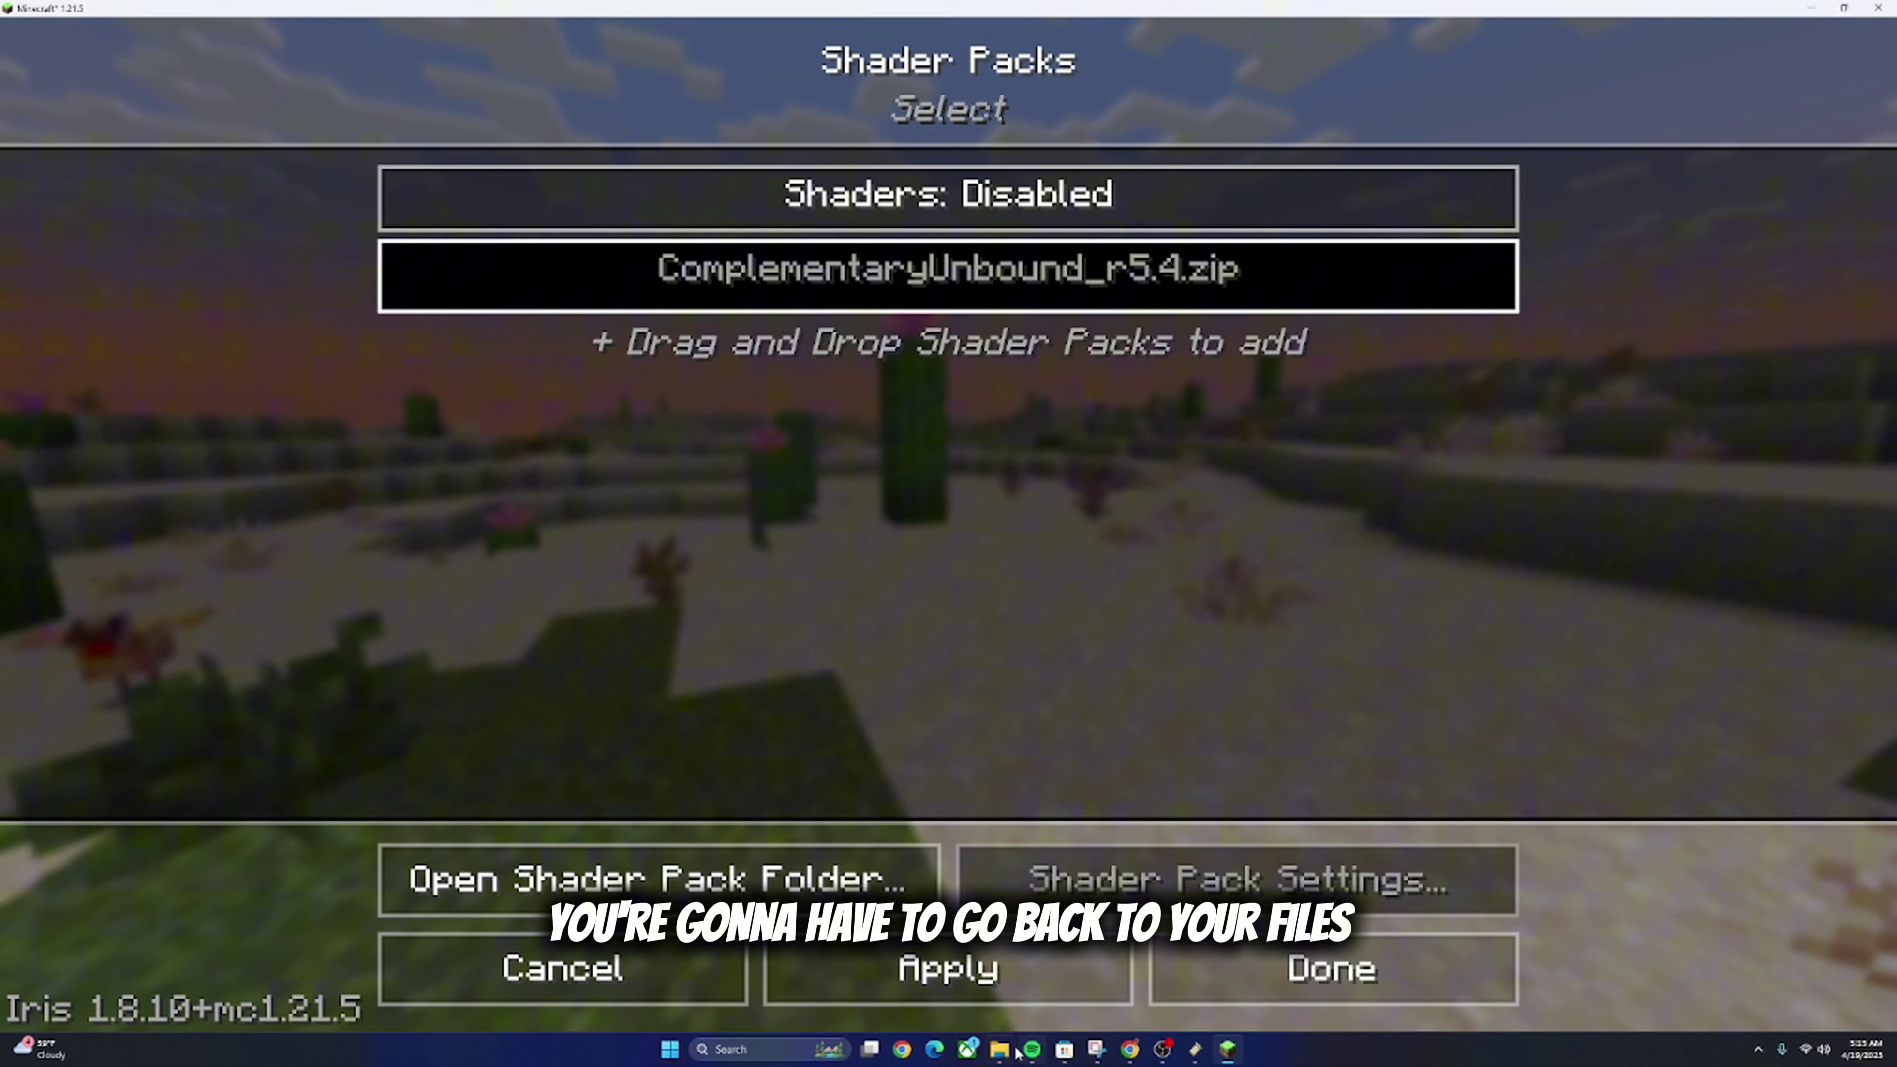
Try to add the ComplementaryUnbound_r5.4 zip from the Downloads folder to the shader pack list.
click(1013, 1051)
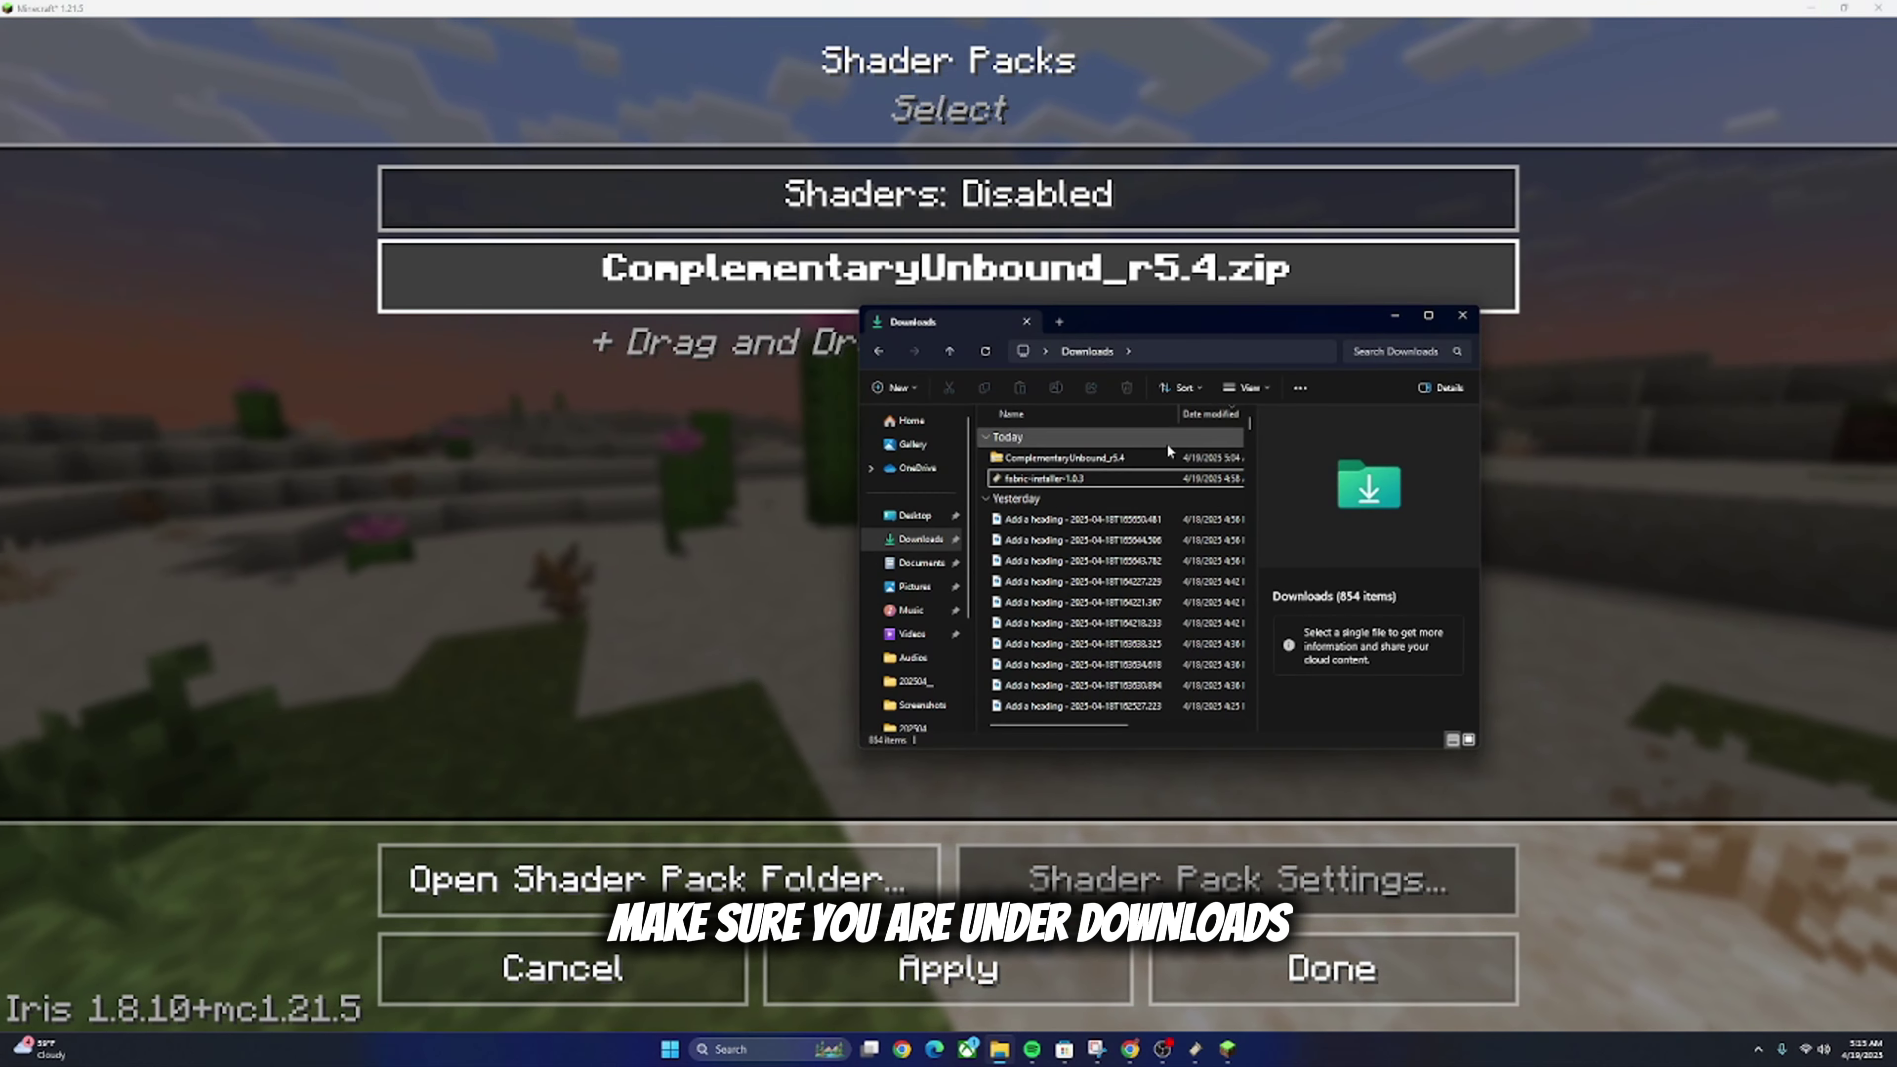
click(1176, 458)
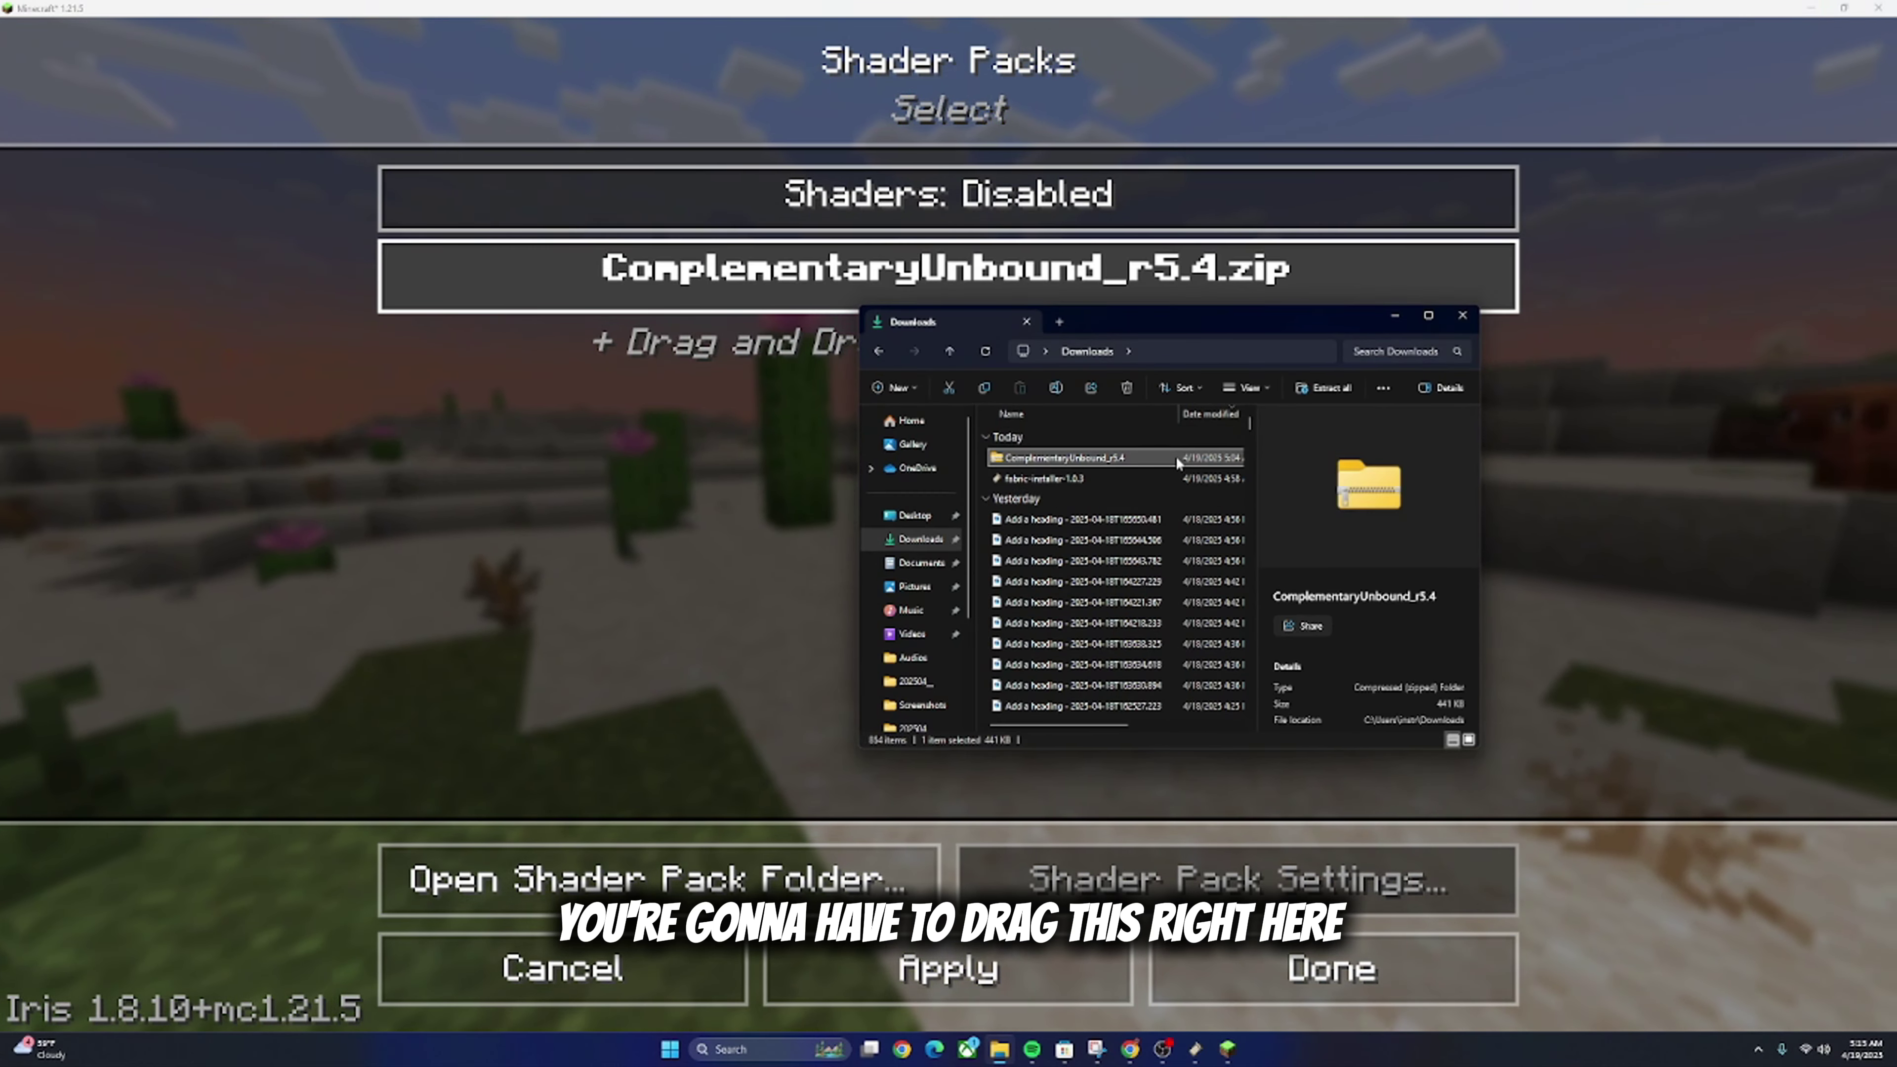
drag(1177, 463, 646, 468)
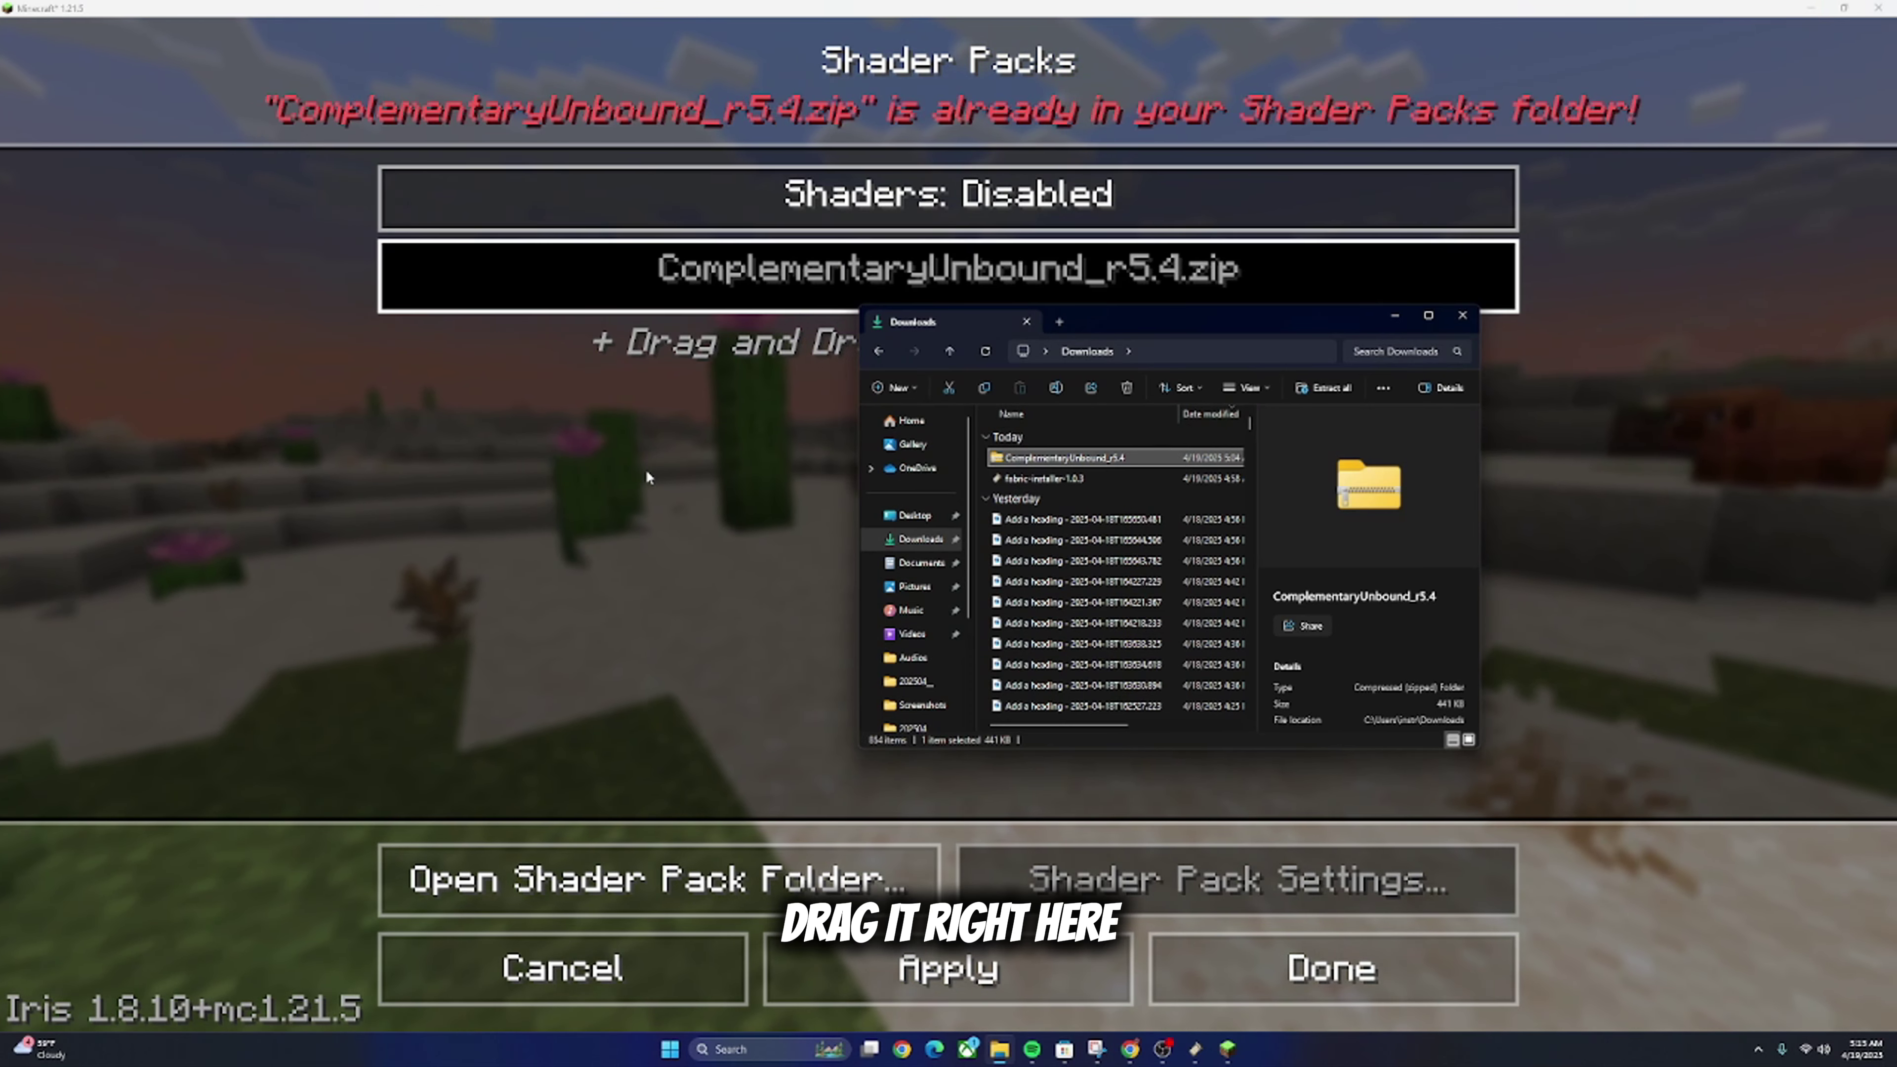
click(646, 468)
Enable shaders with the ComplementaryUnbound_r5.4.zip pack and return to the title screen.
click(1262, 288)
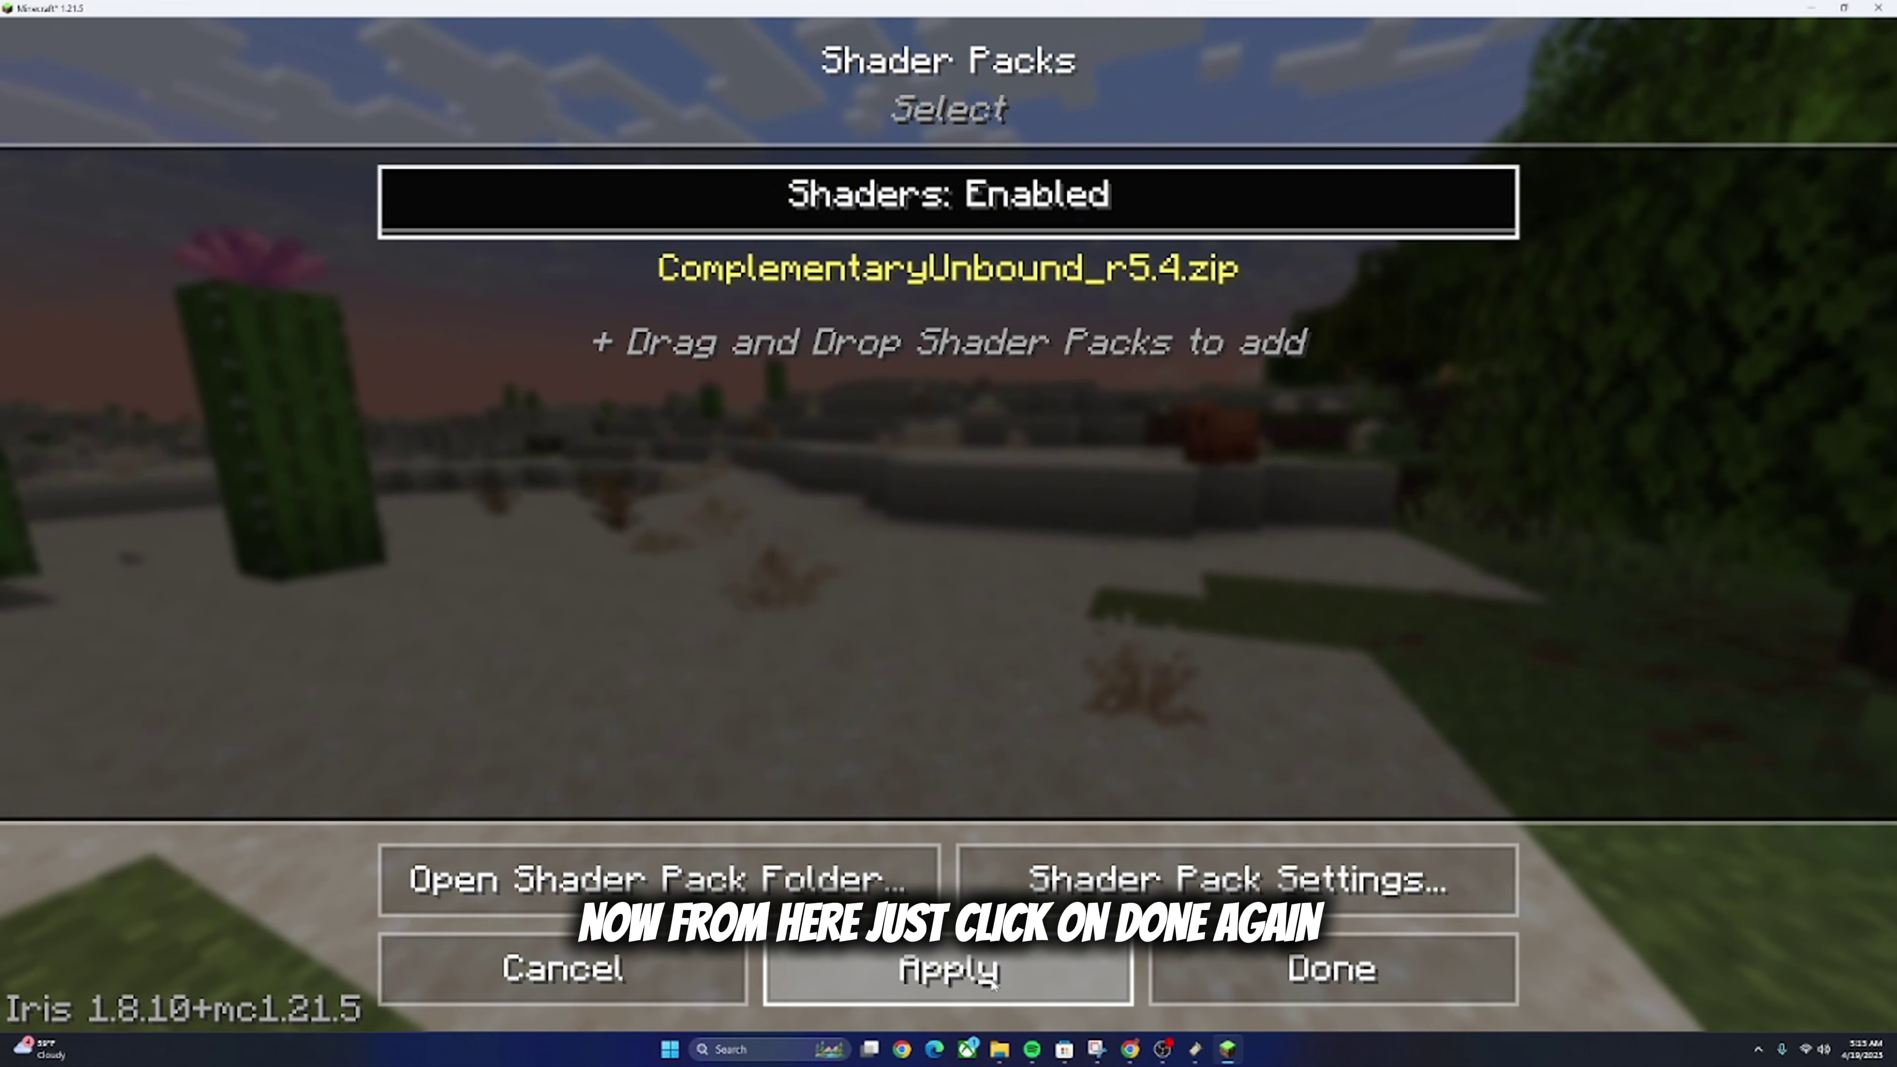
click(1333, 970)
click(1125, 984)
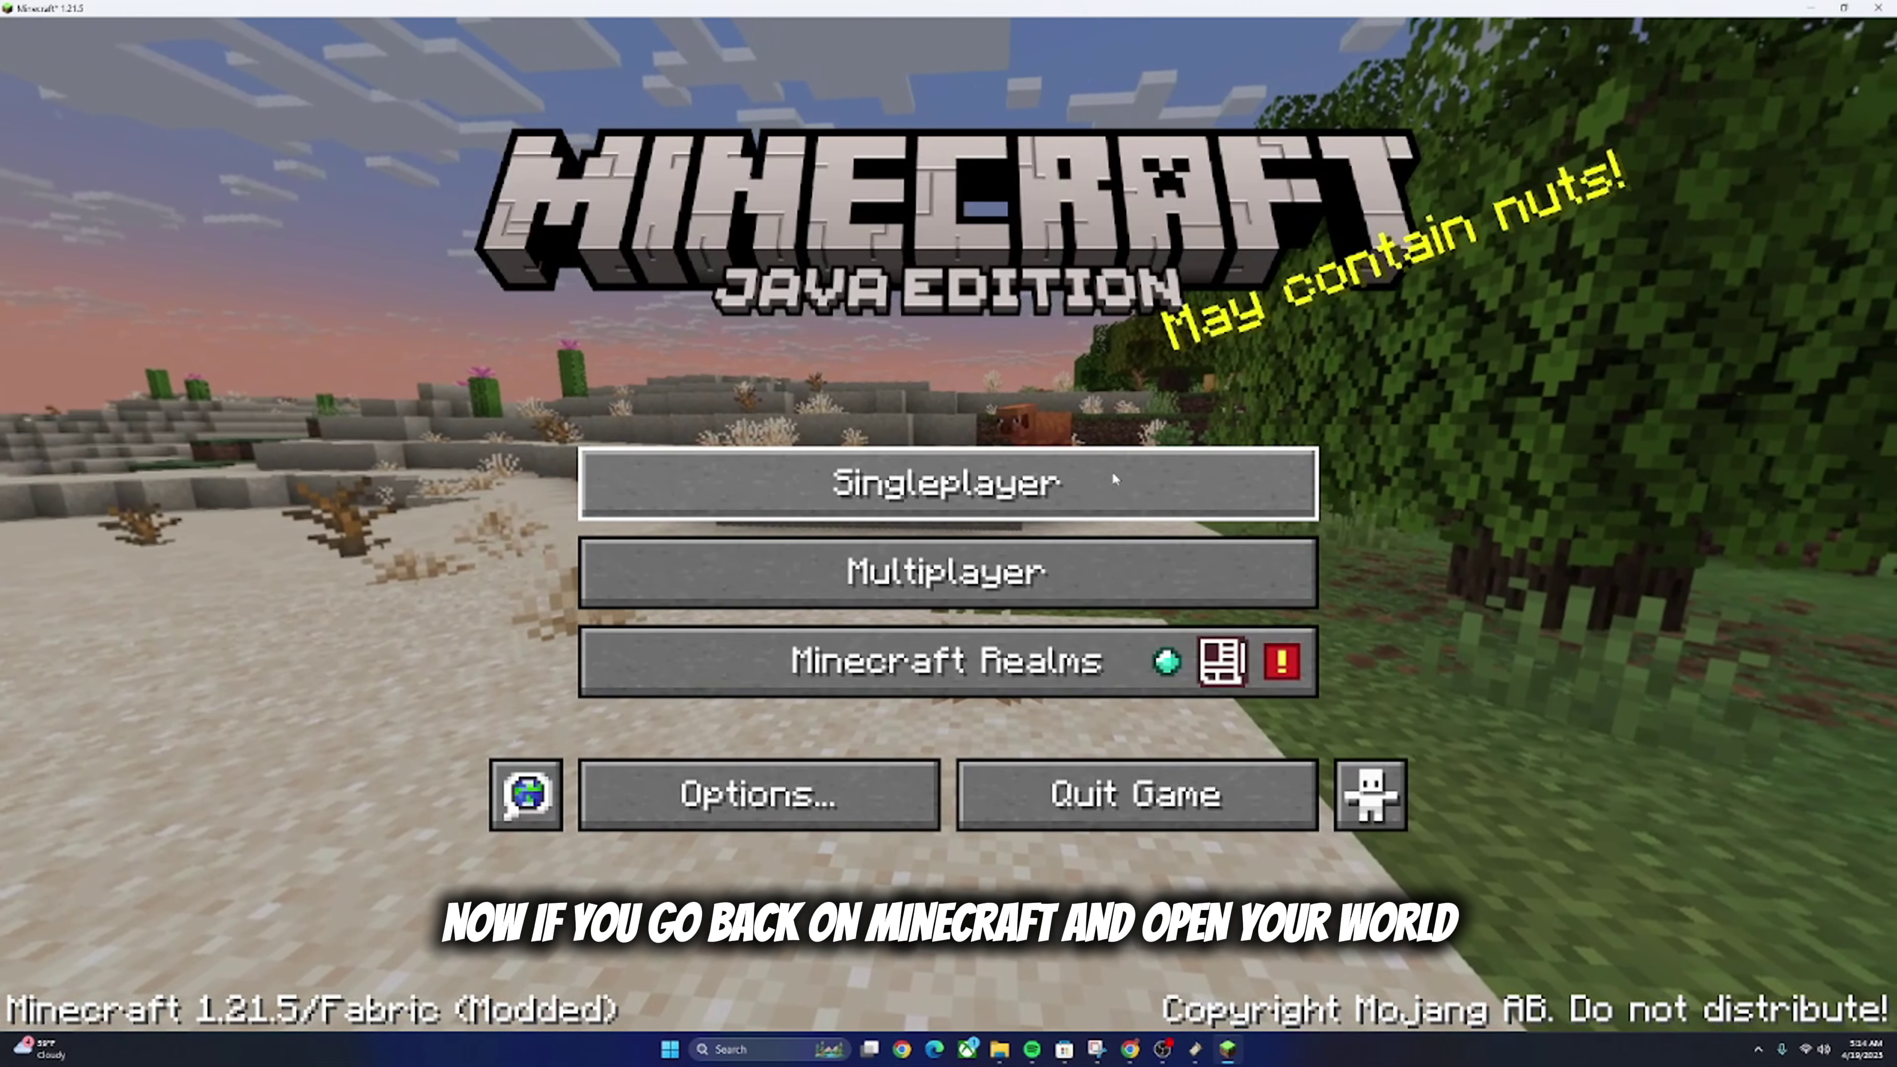
Enter a singleplayer world and walk around to examine how the landscape looks with shaders.
click(1111, 470)
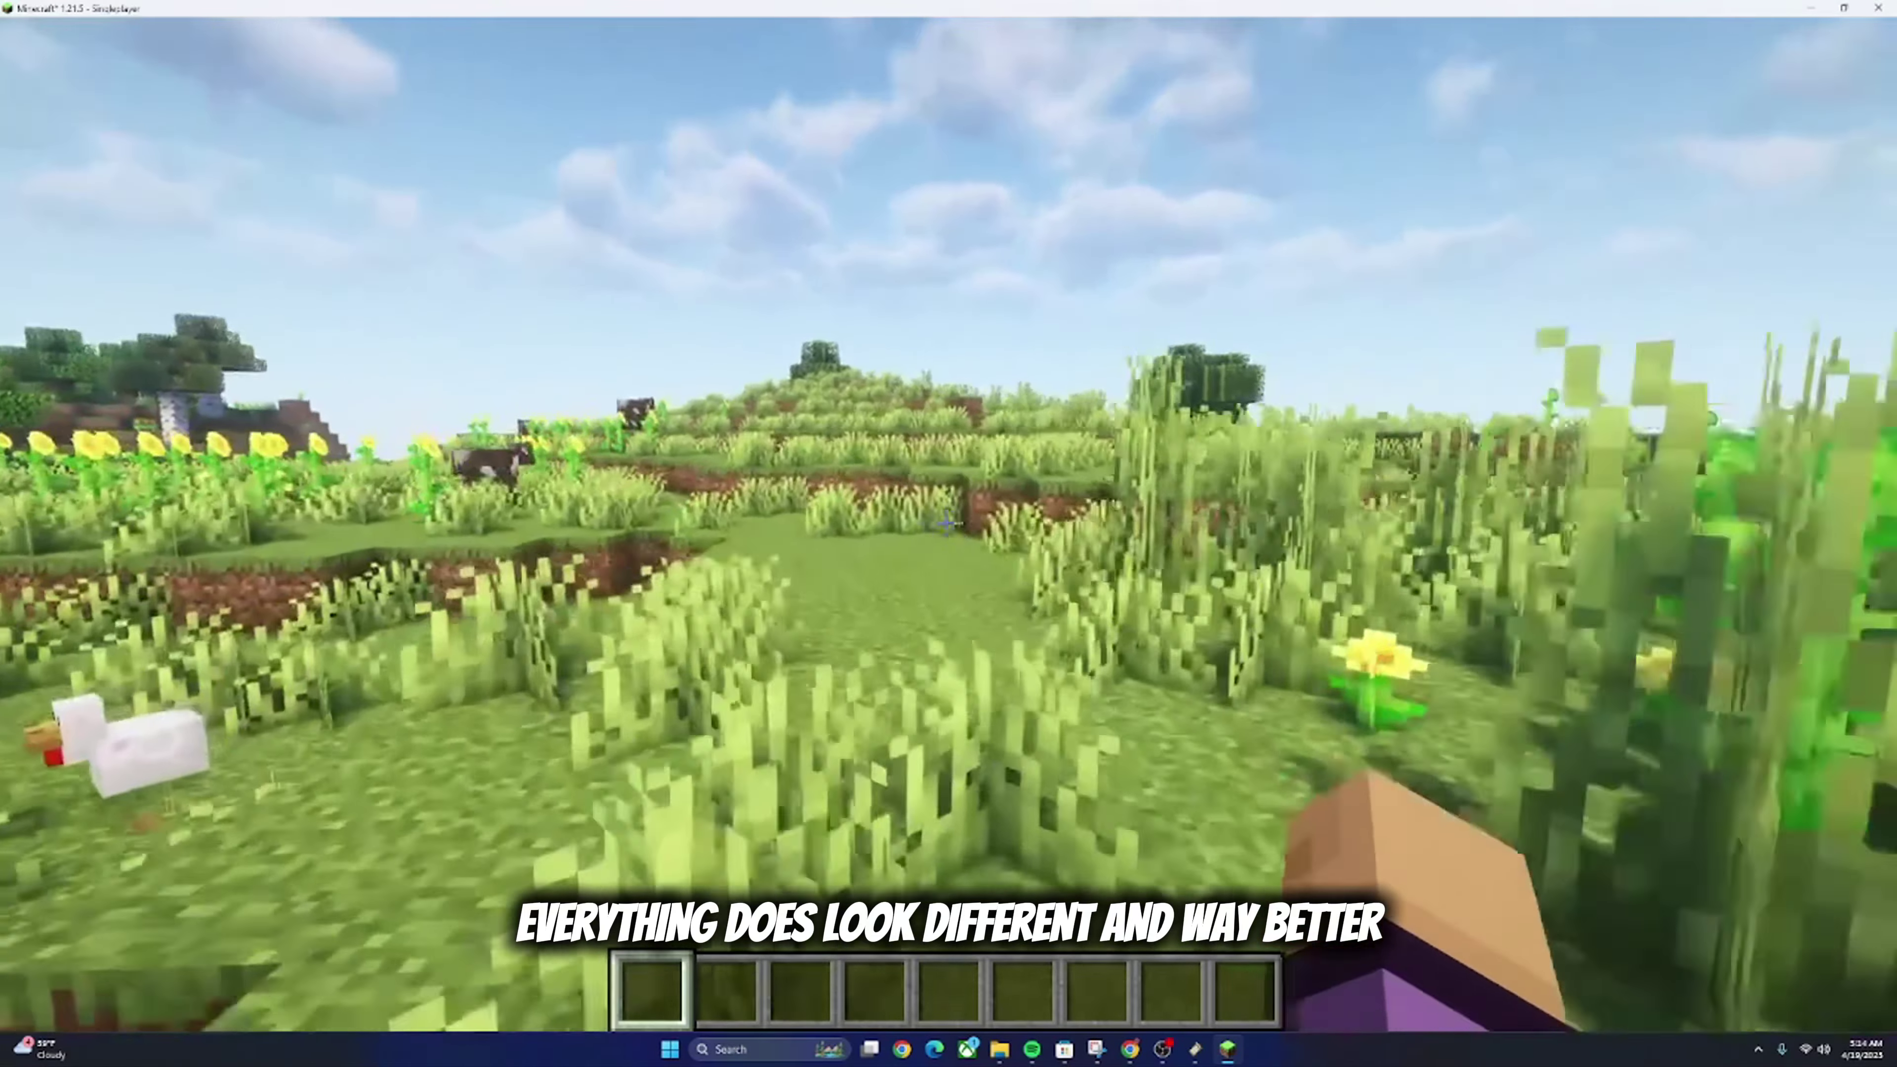
key(w)
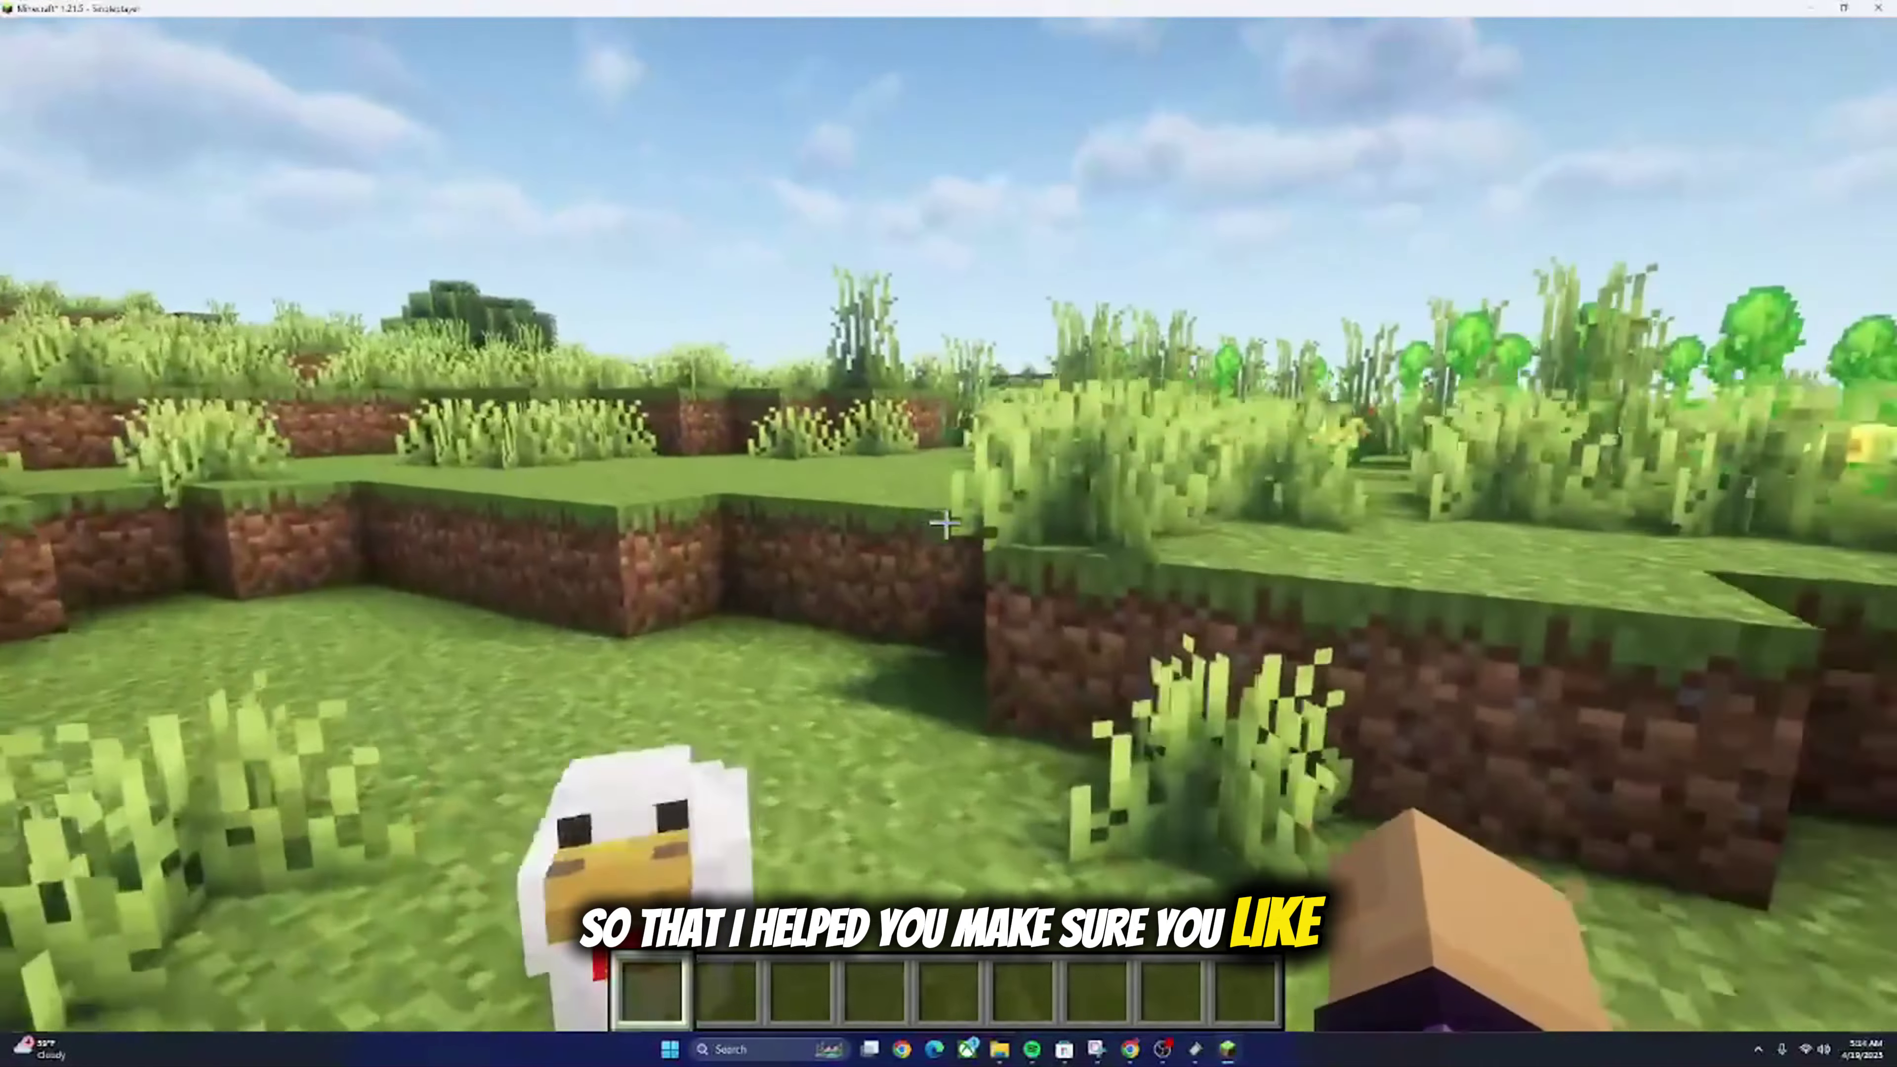
key(w)
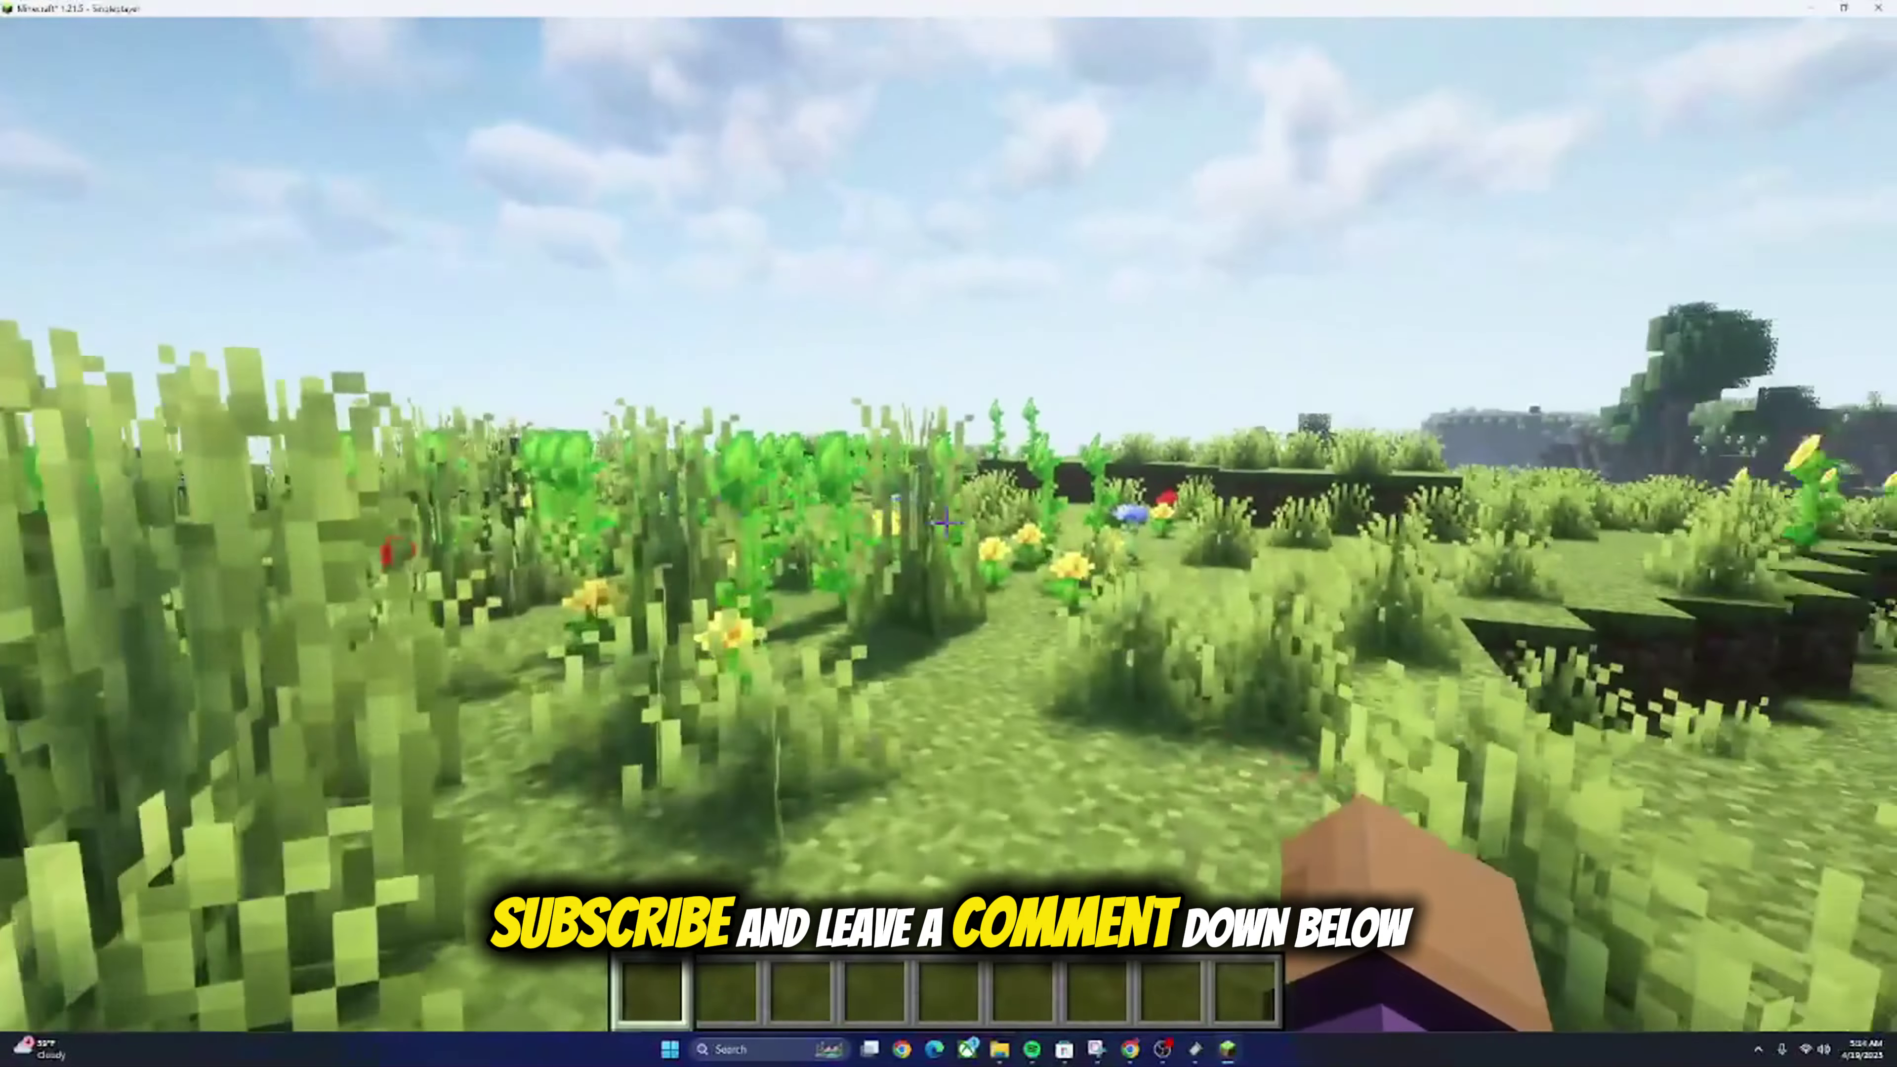
key(w)
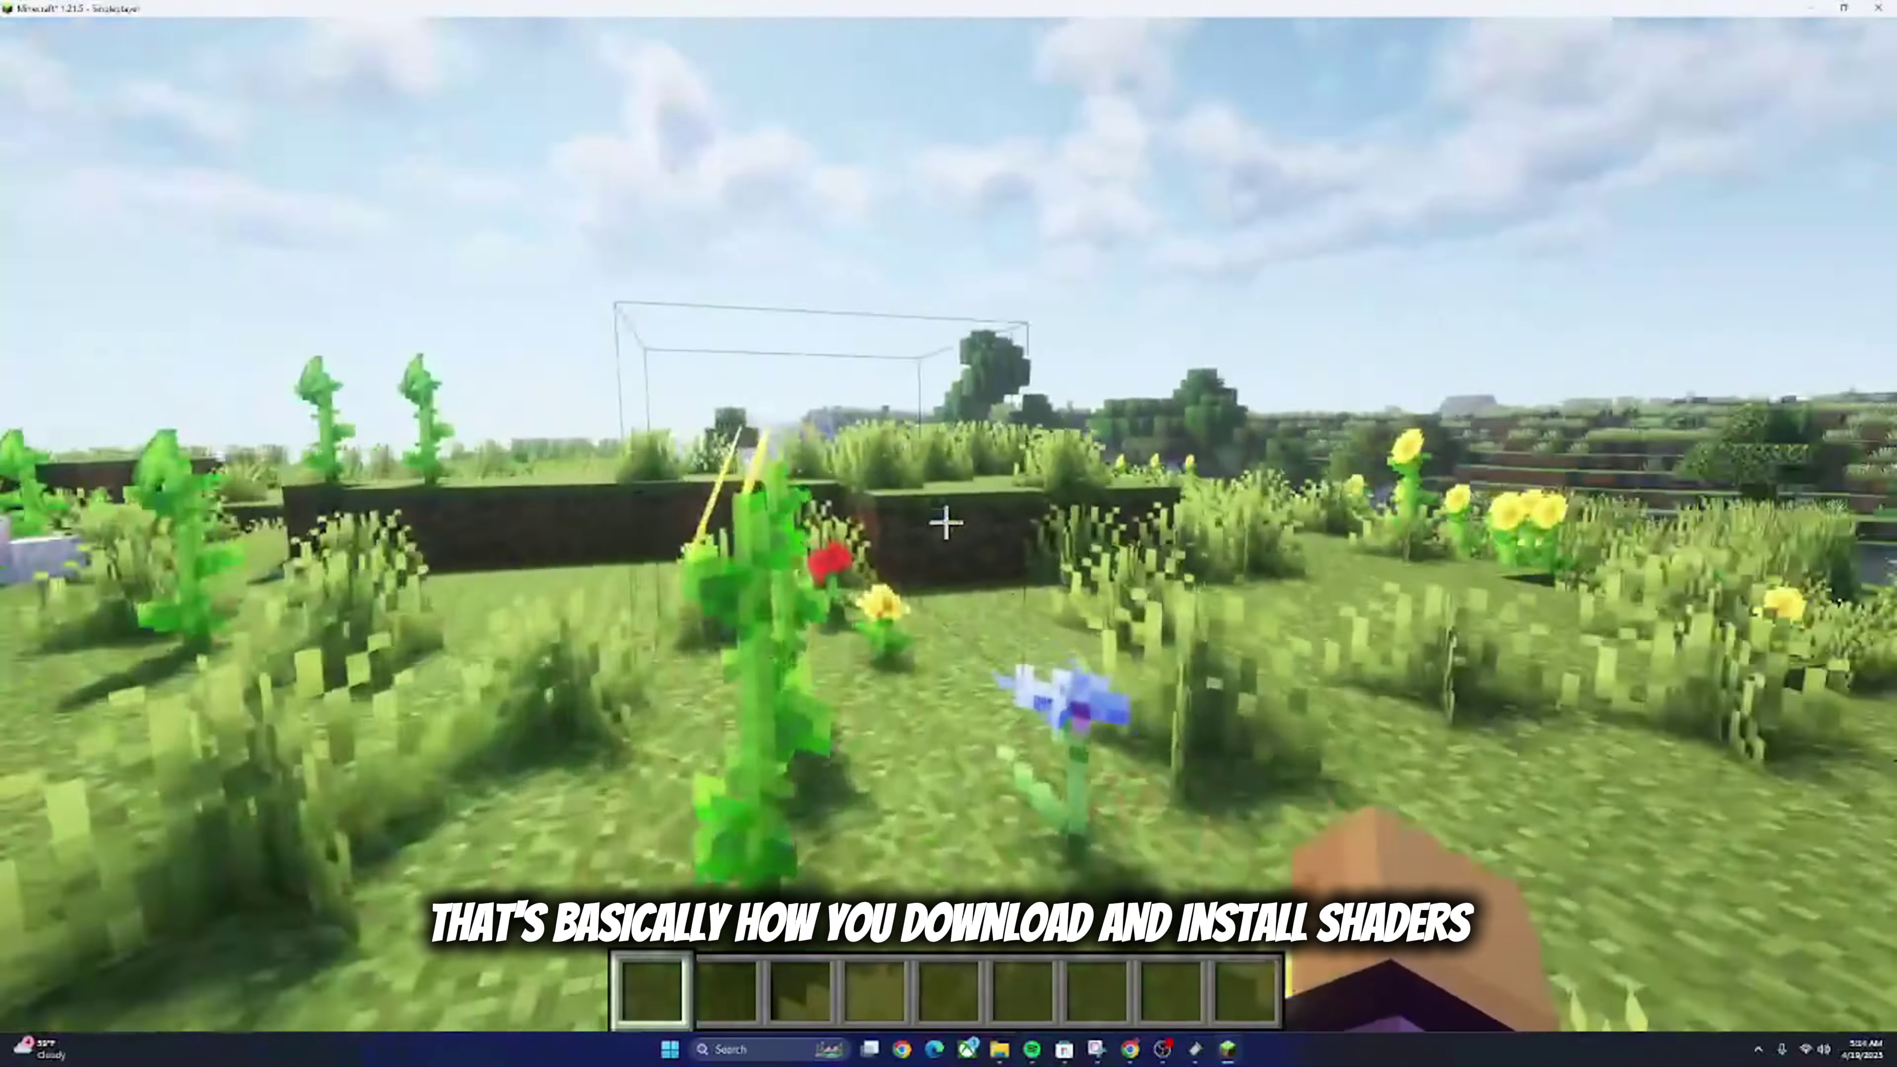
key(w)
key(w)
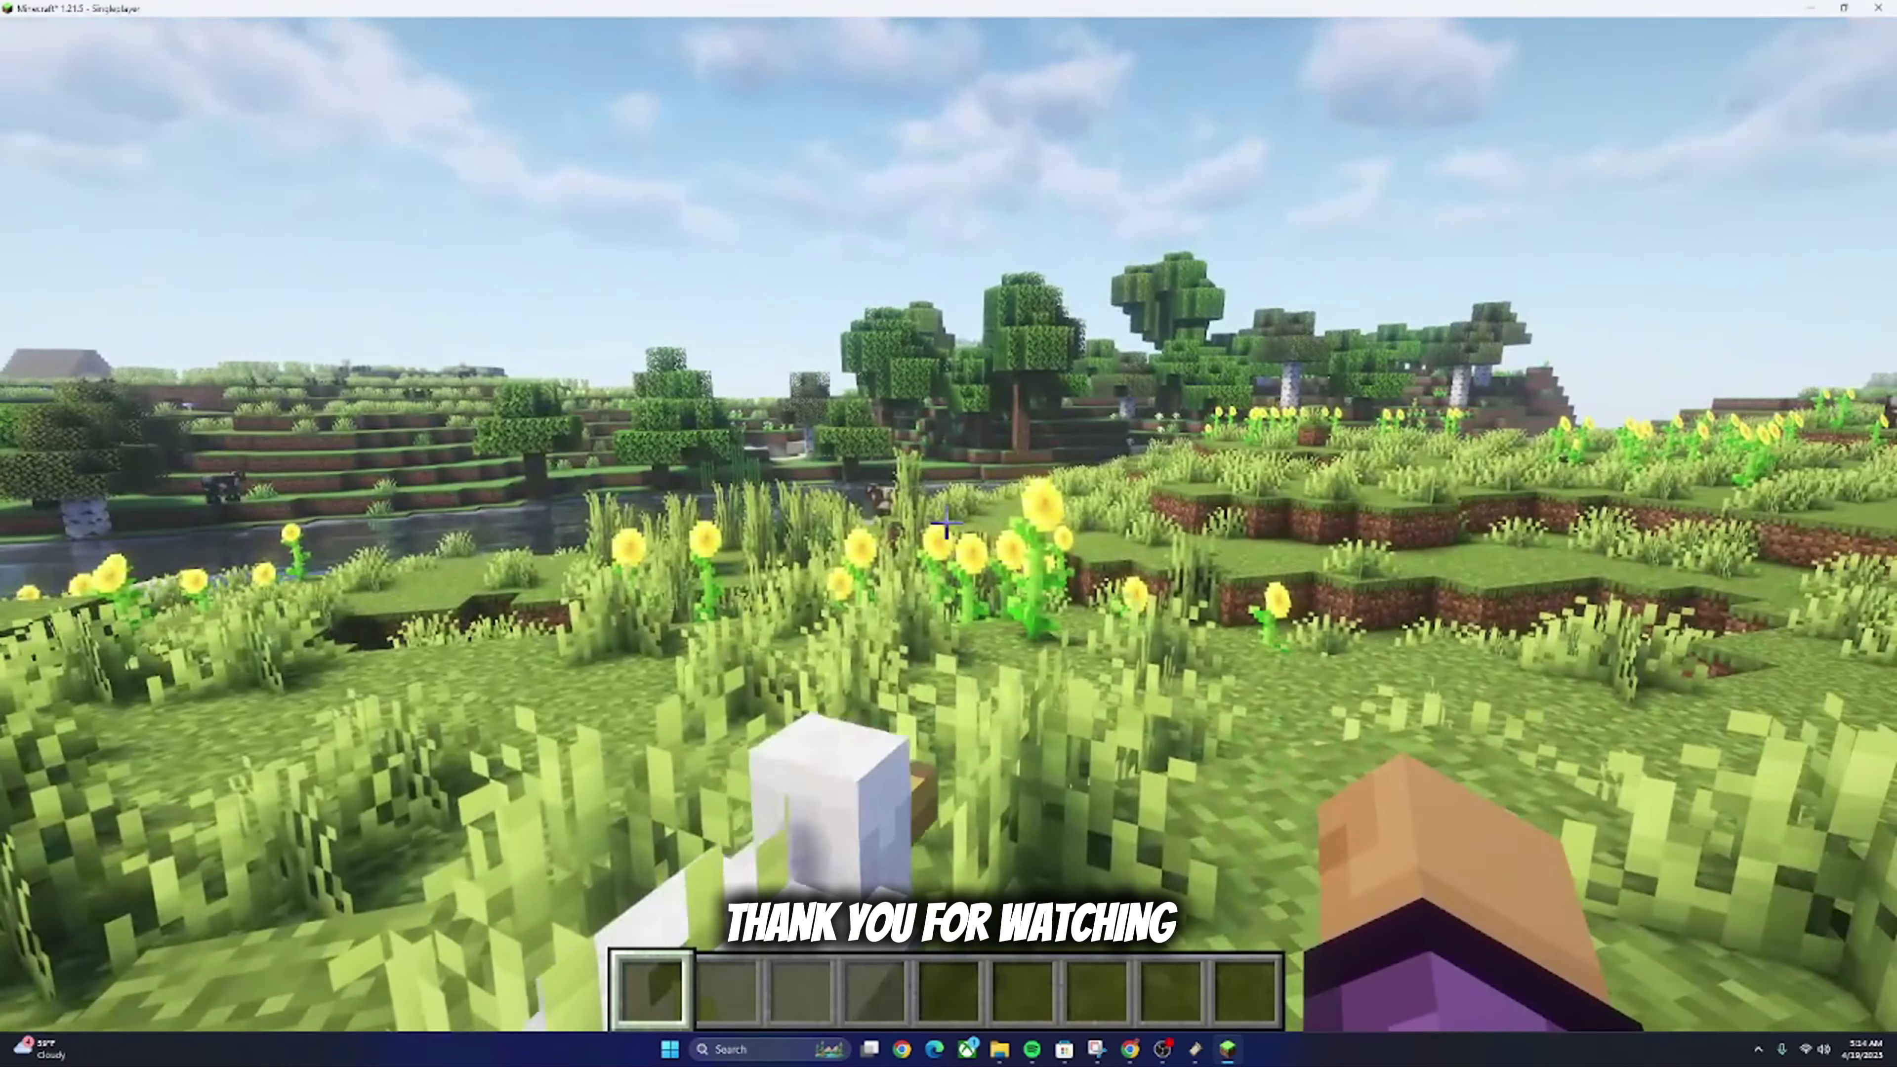